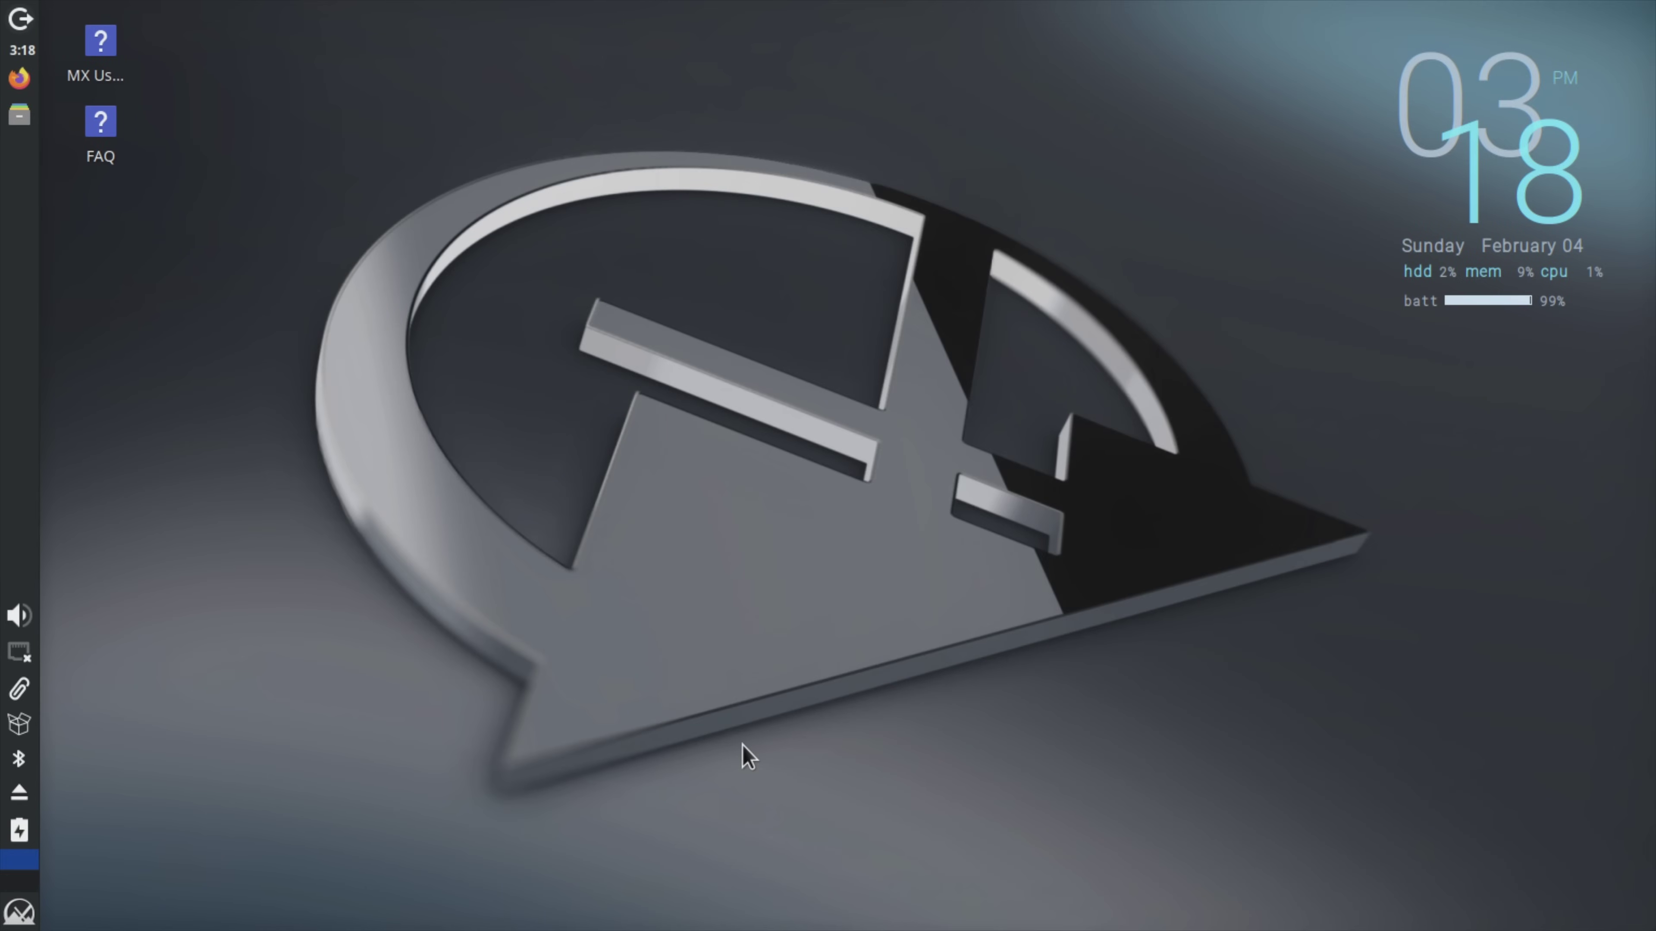
Open the file manager and move its window toward the middle of the desktop.
click(20, 116)
drag(331, 14, 840, 67)
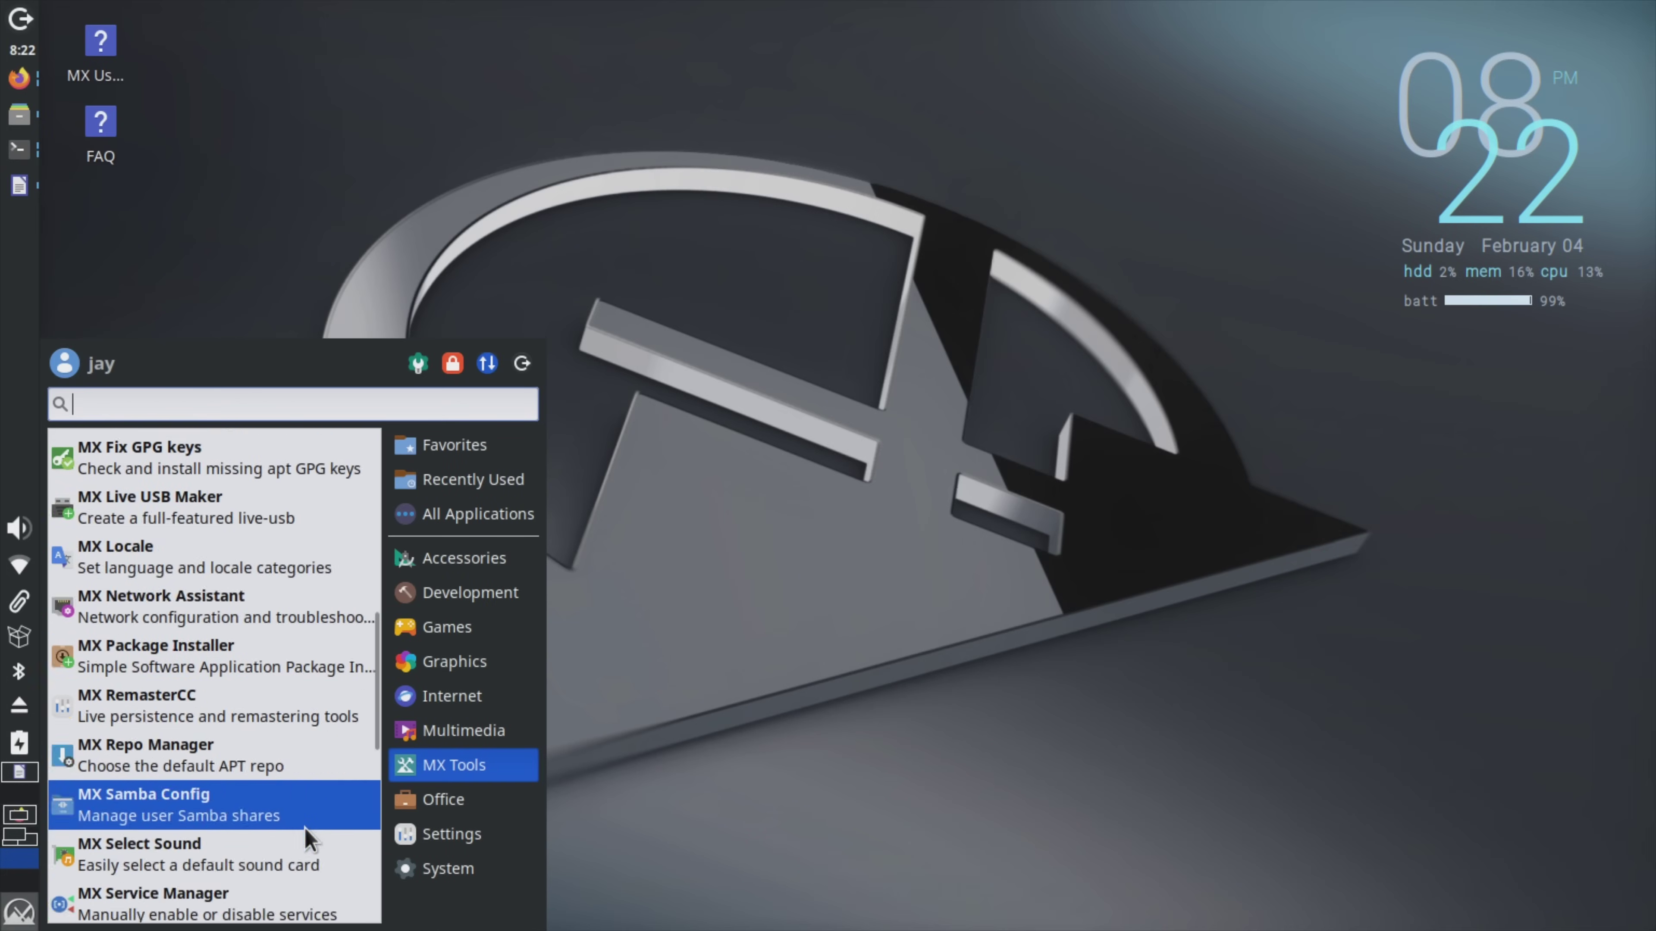
Look through the MX Tools applications and open User Installed Packages.
scroll(307, 838, down, 5)
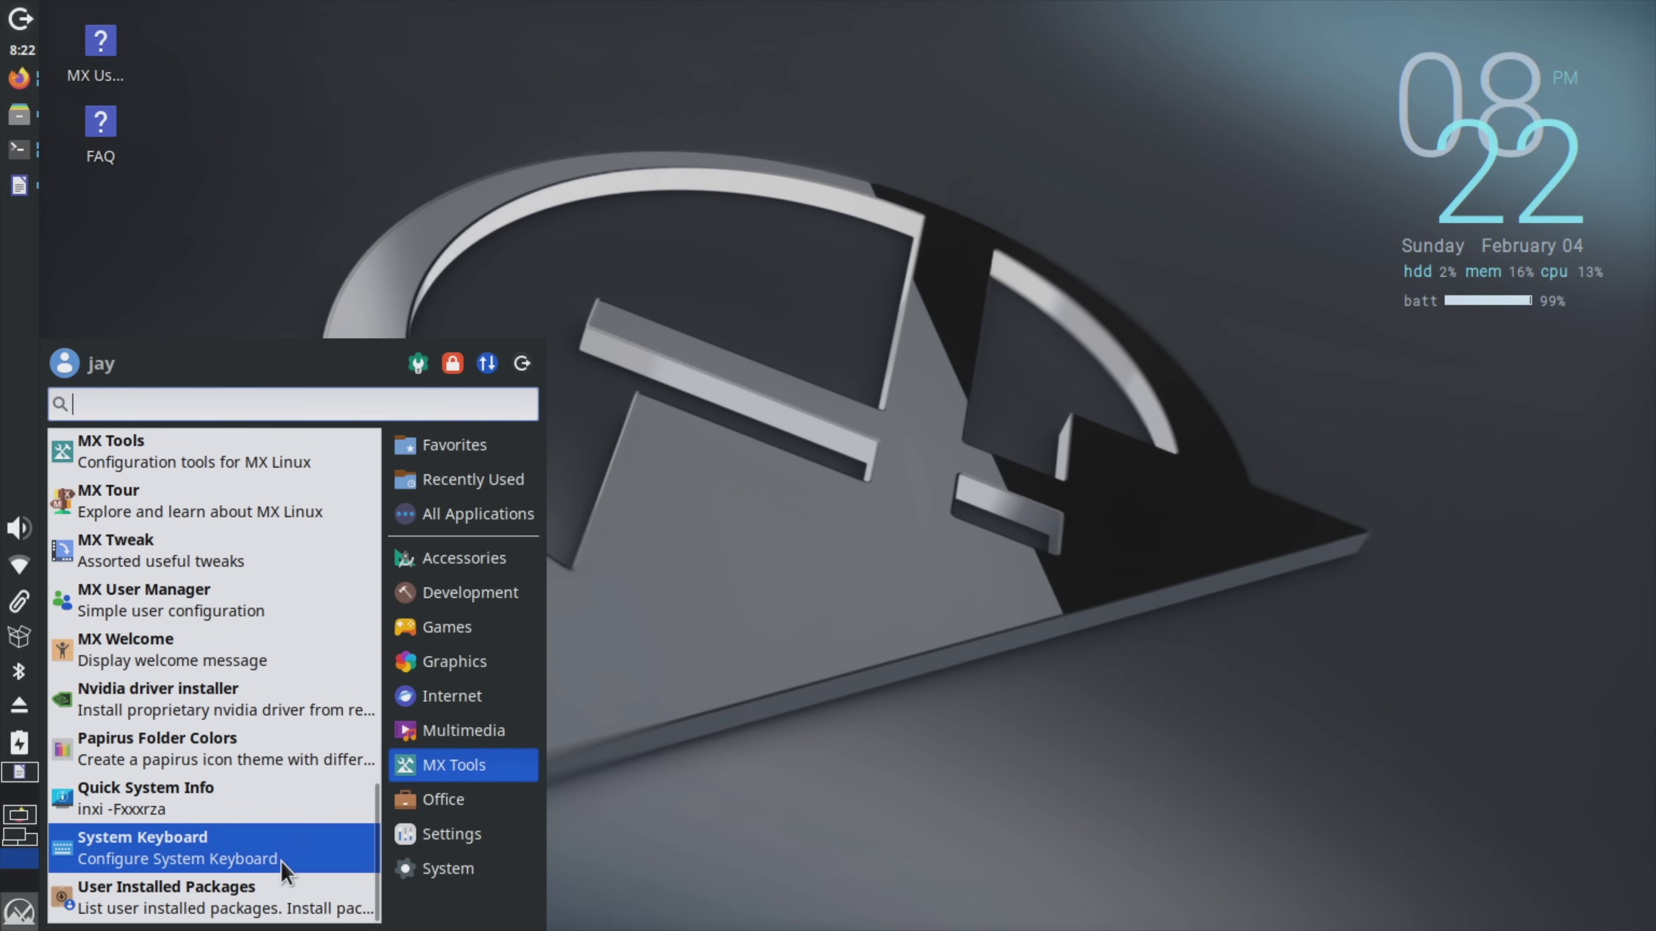
click(282, 902)
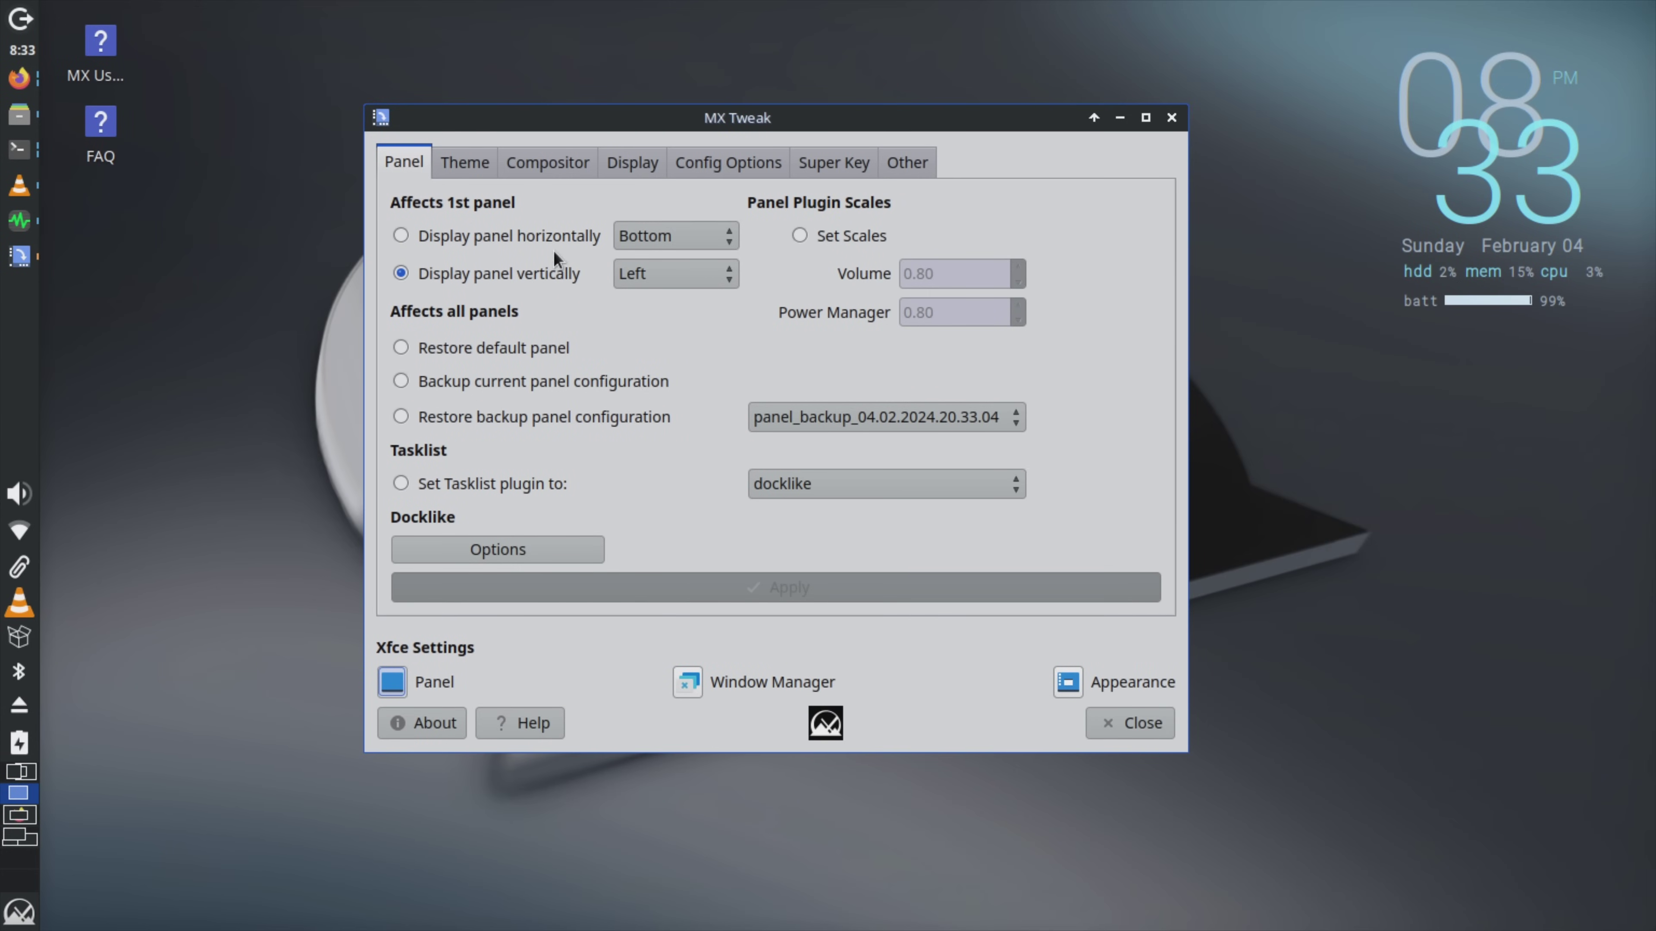
Review the Theme, Compositor and Display settings in MX Tweak.
click(475, 161)
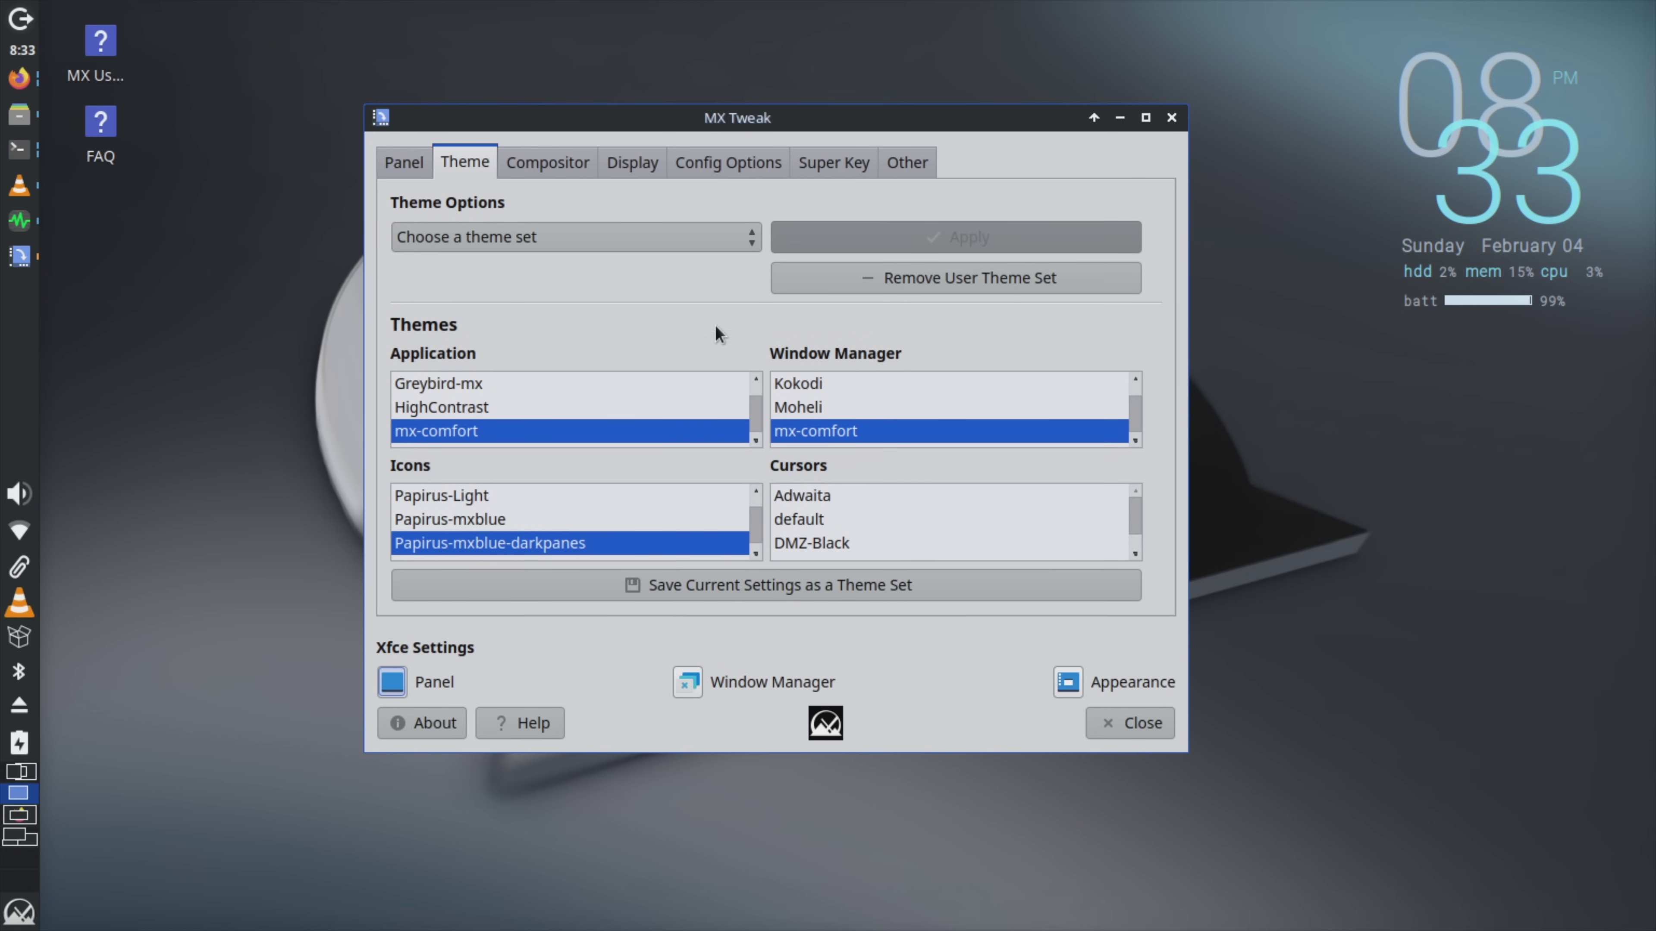
click(550, 160)
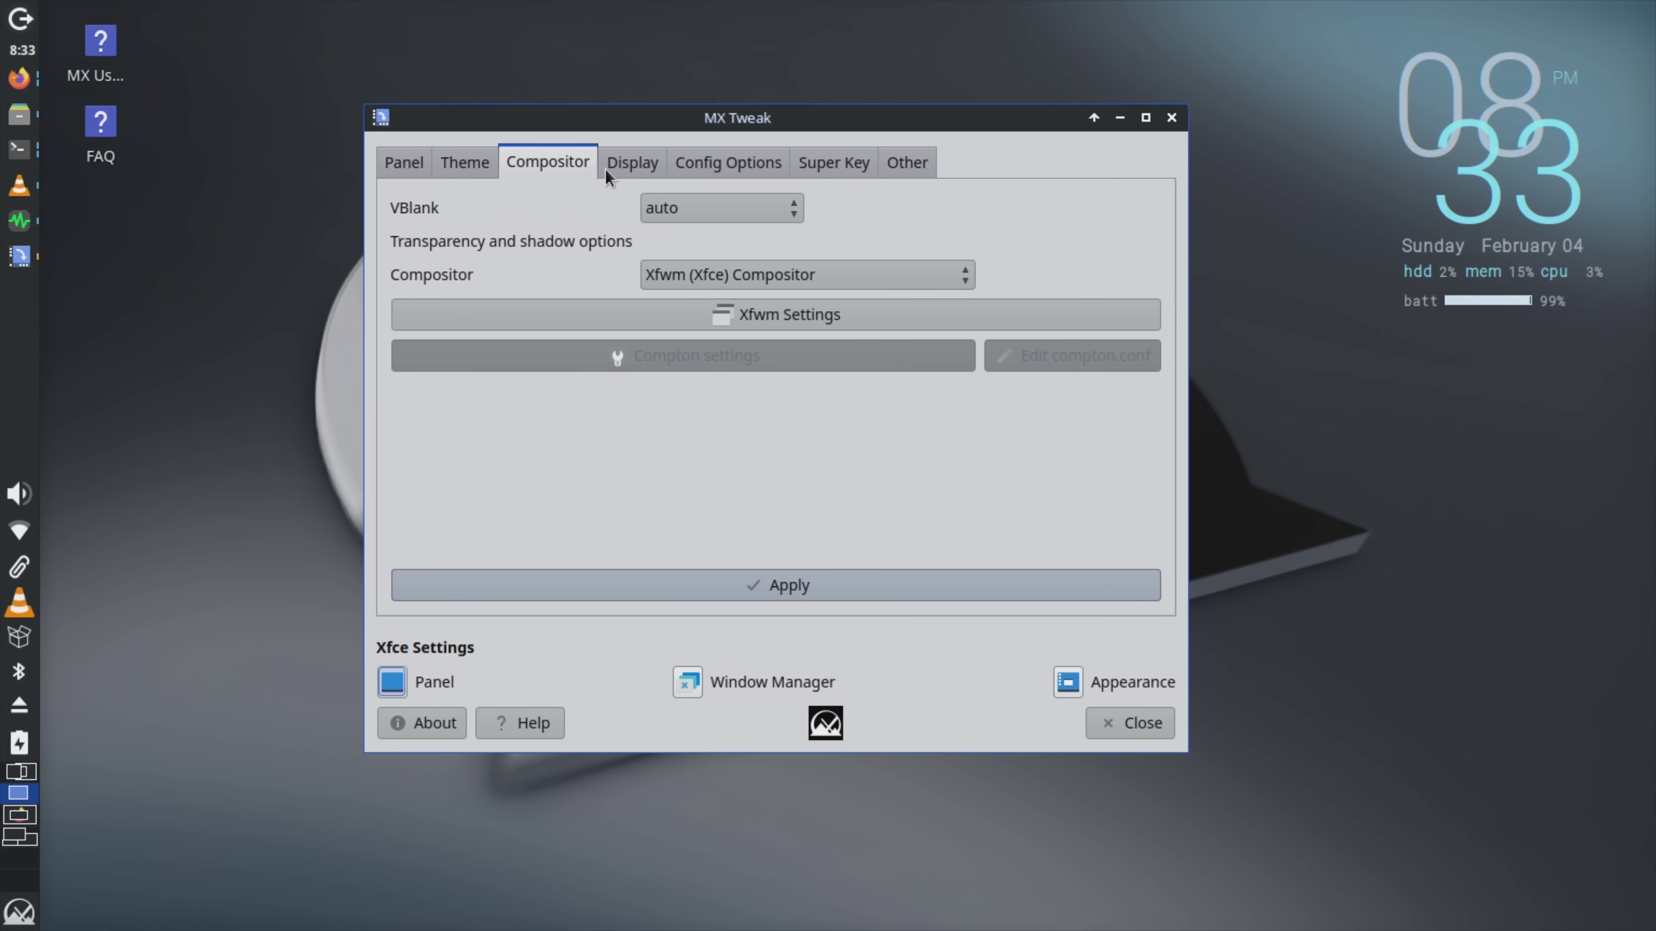
click(635, 163)
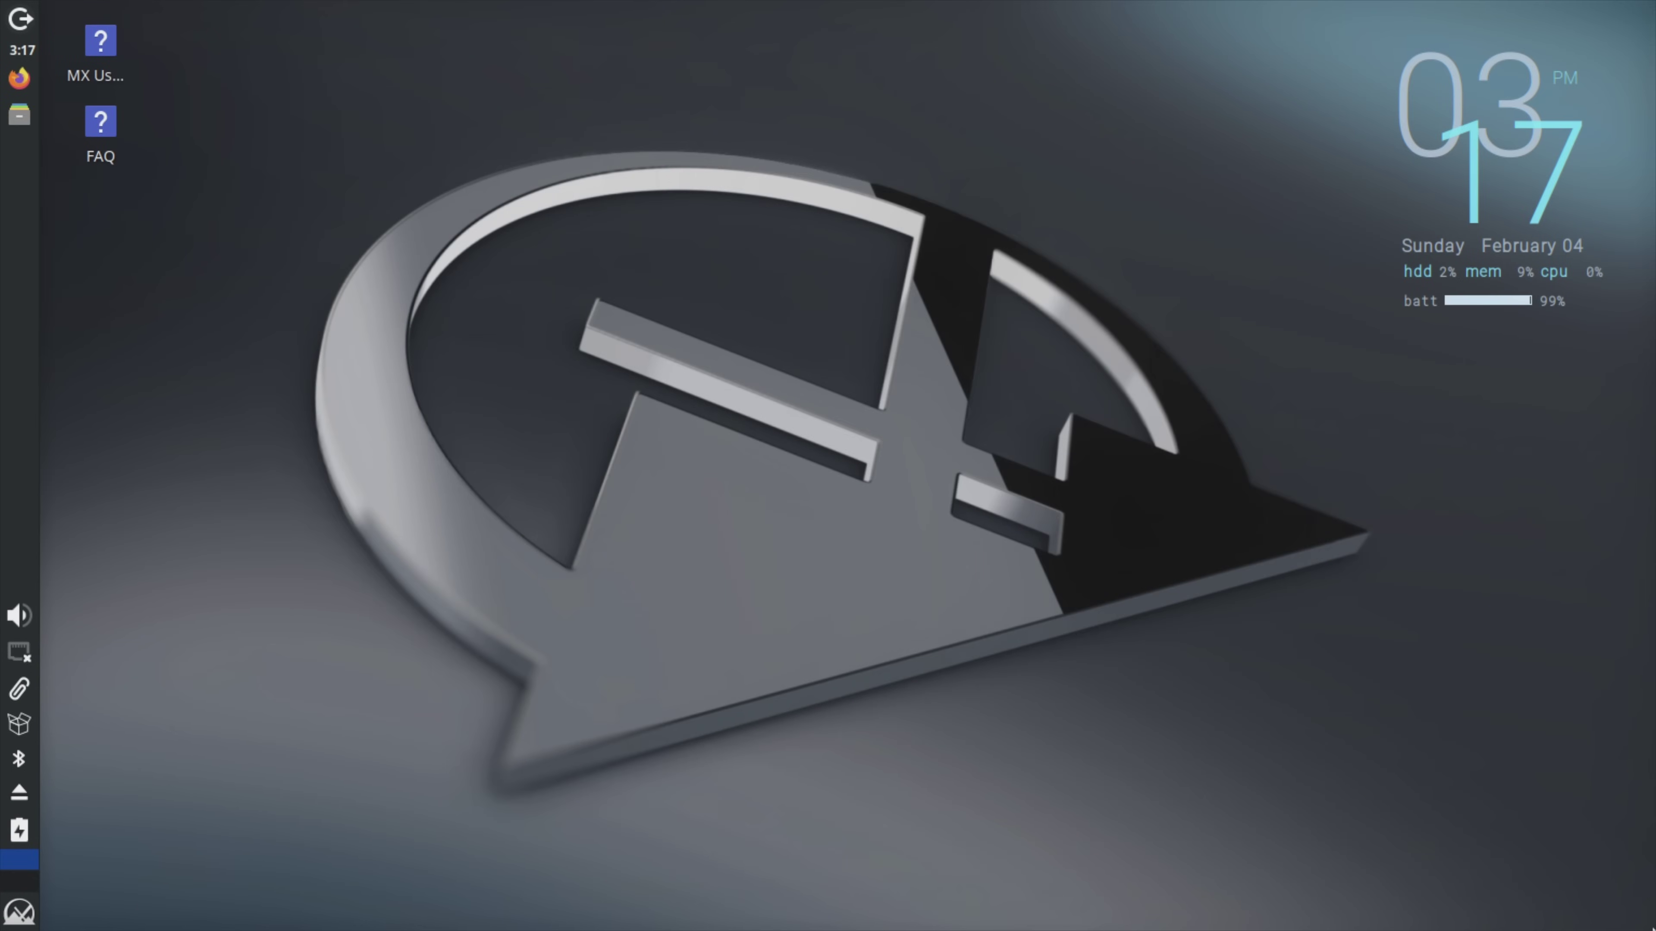
Launch Midnight Commander from the system applications and reposition its window.
key(super)
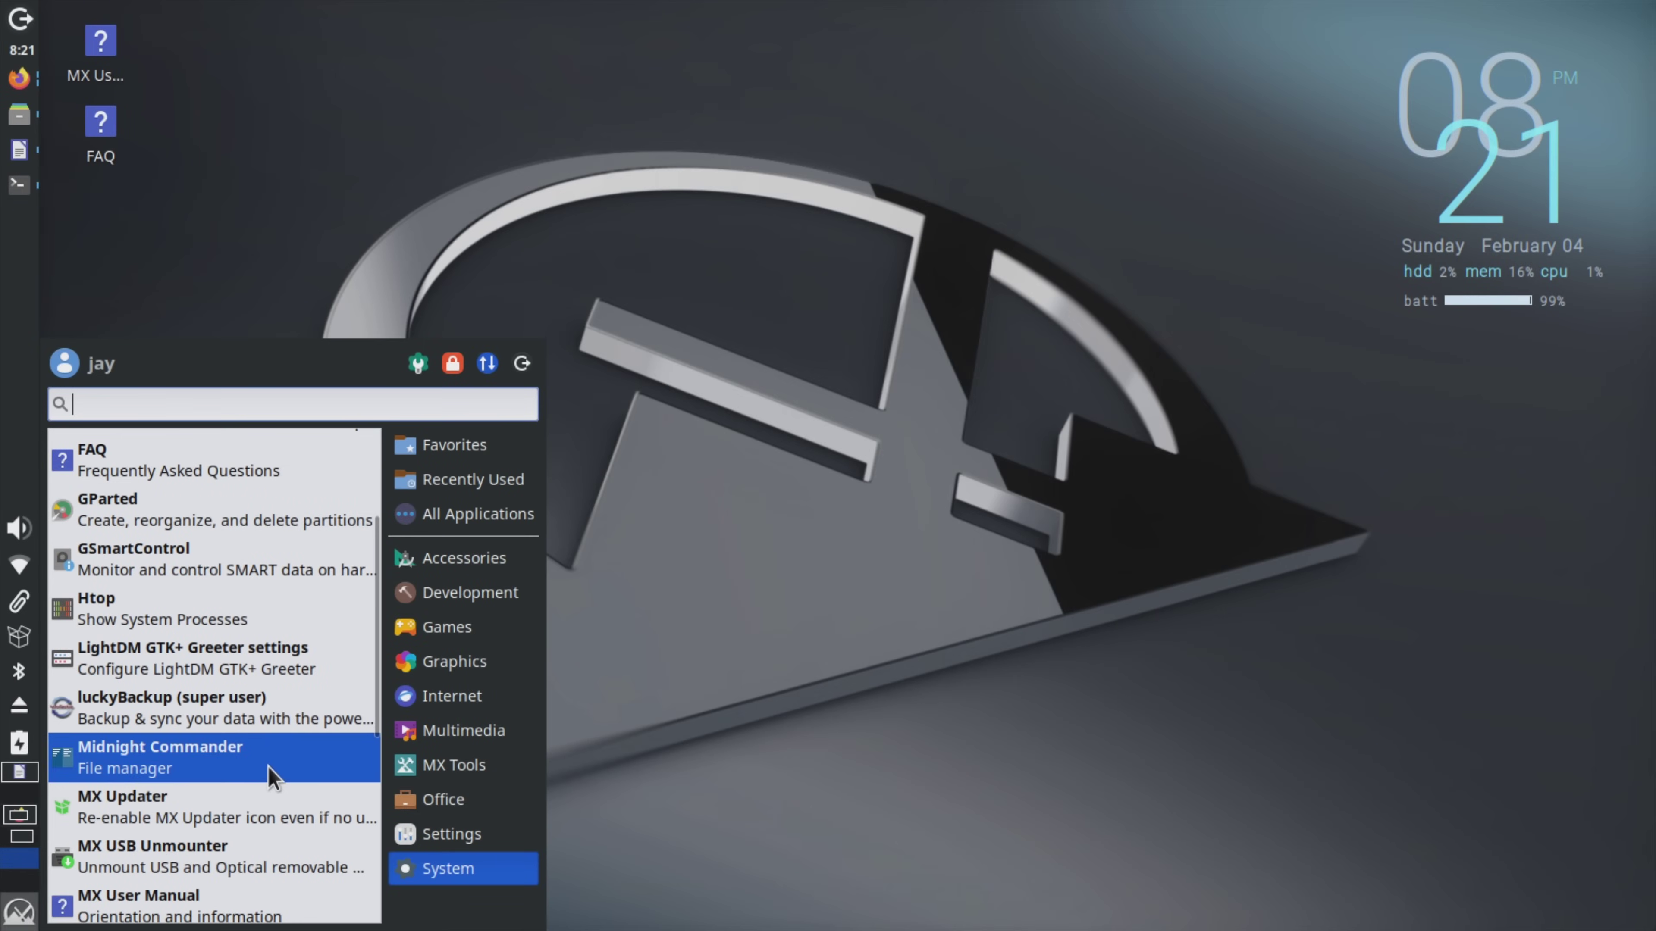
click(269, 767)
drag(691, 41, 1045, 230)
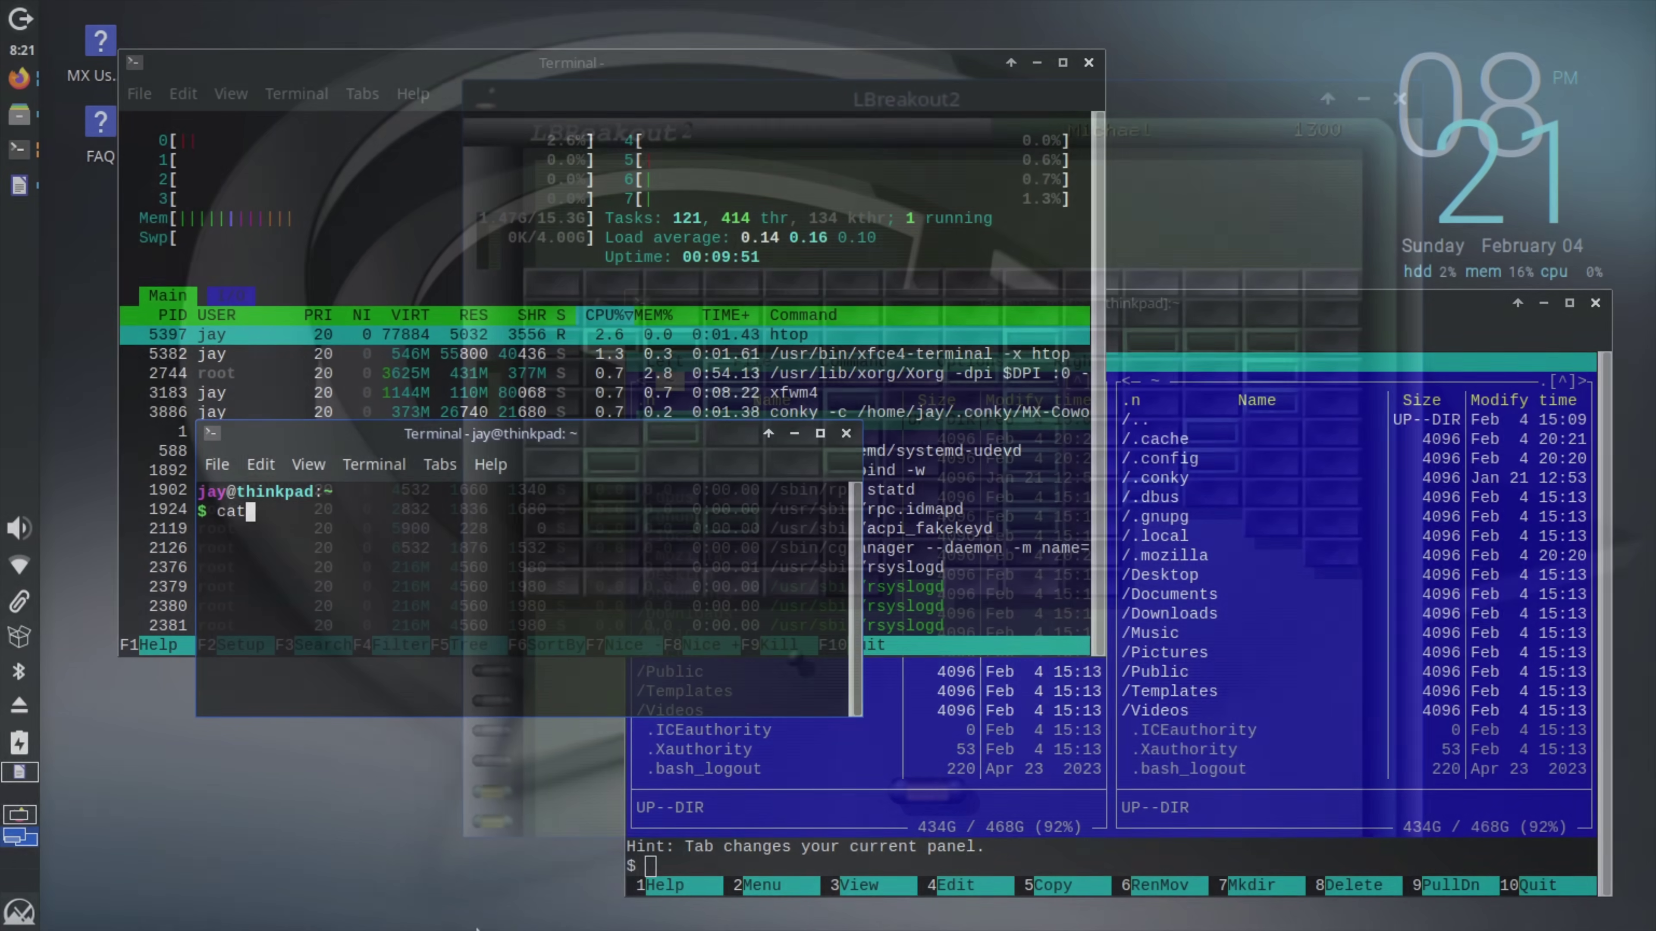
Print the contents of /etc/os-release in the terminal with cat.
text(/etc/)
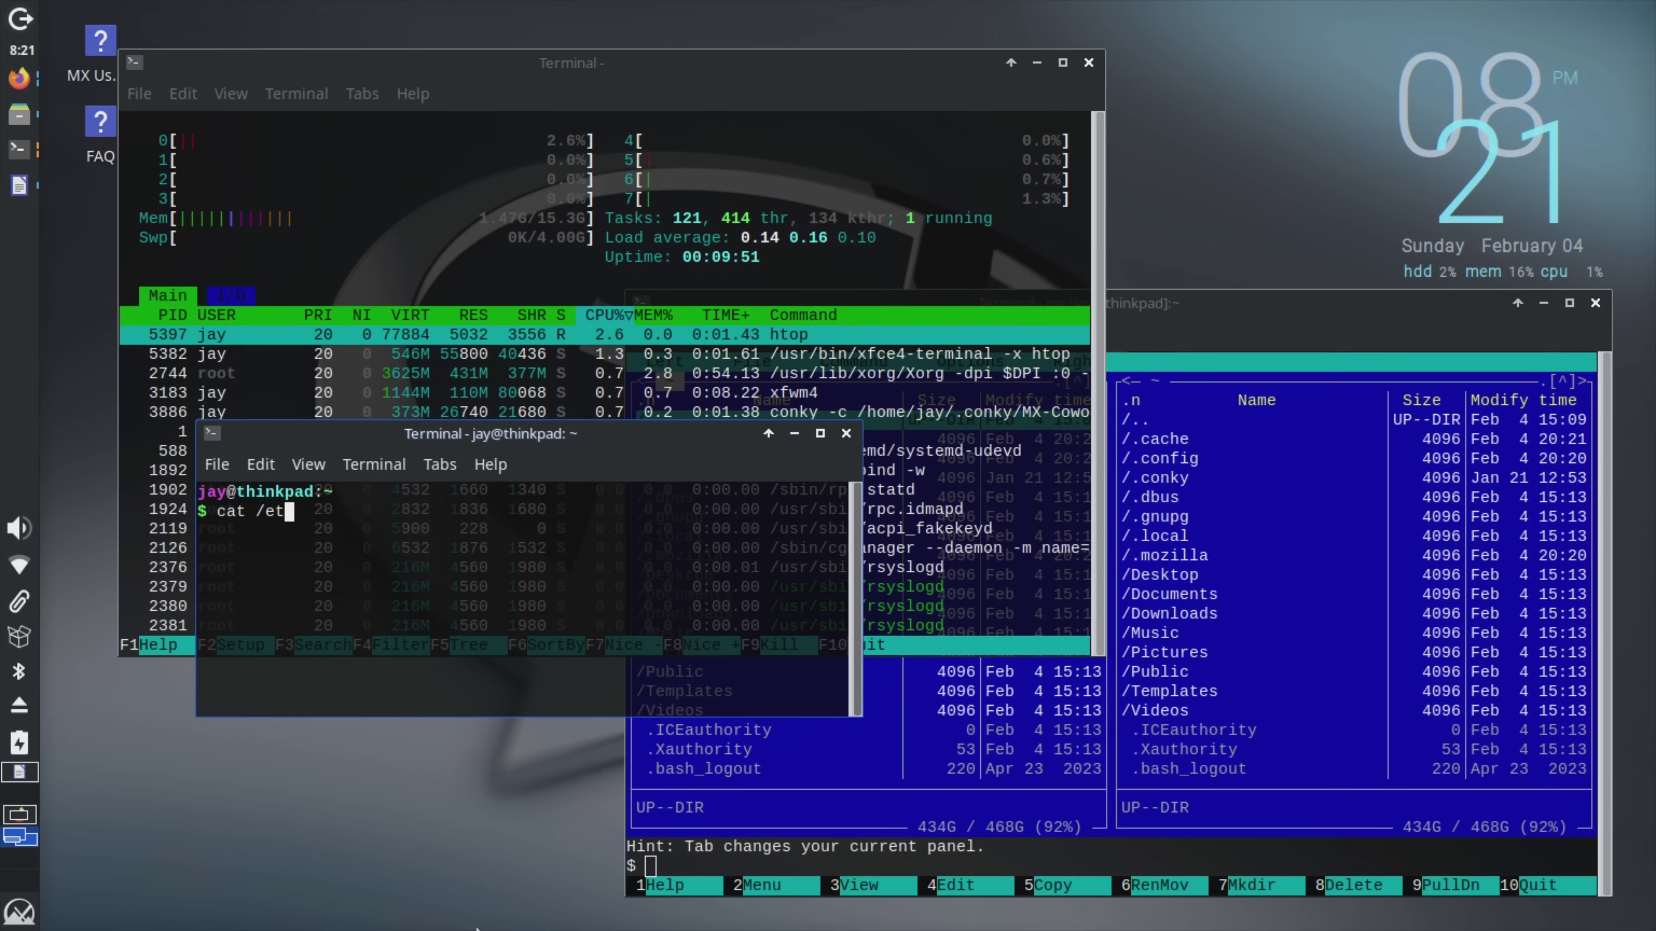
text(os-release)
key(Return)
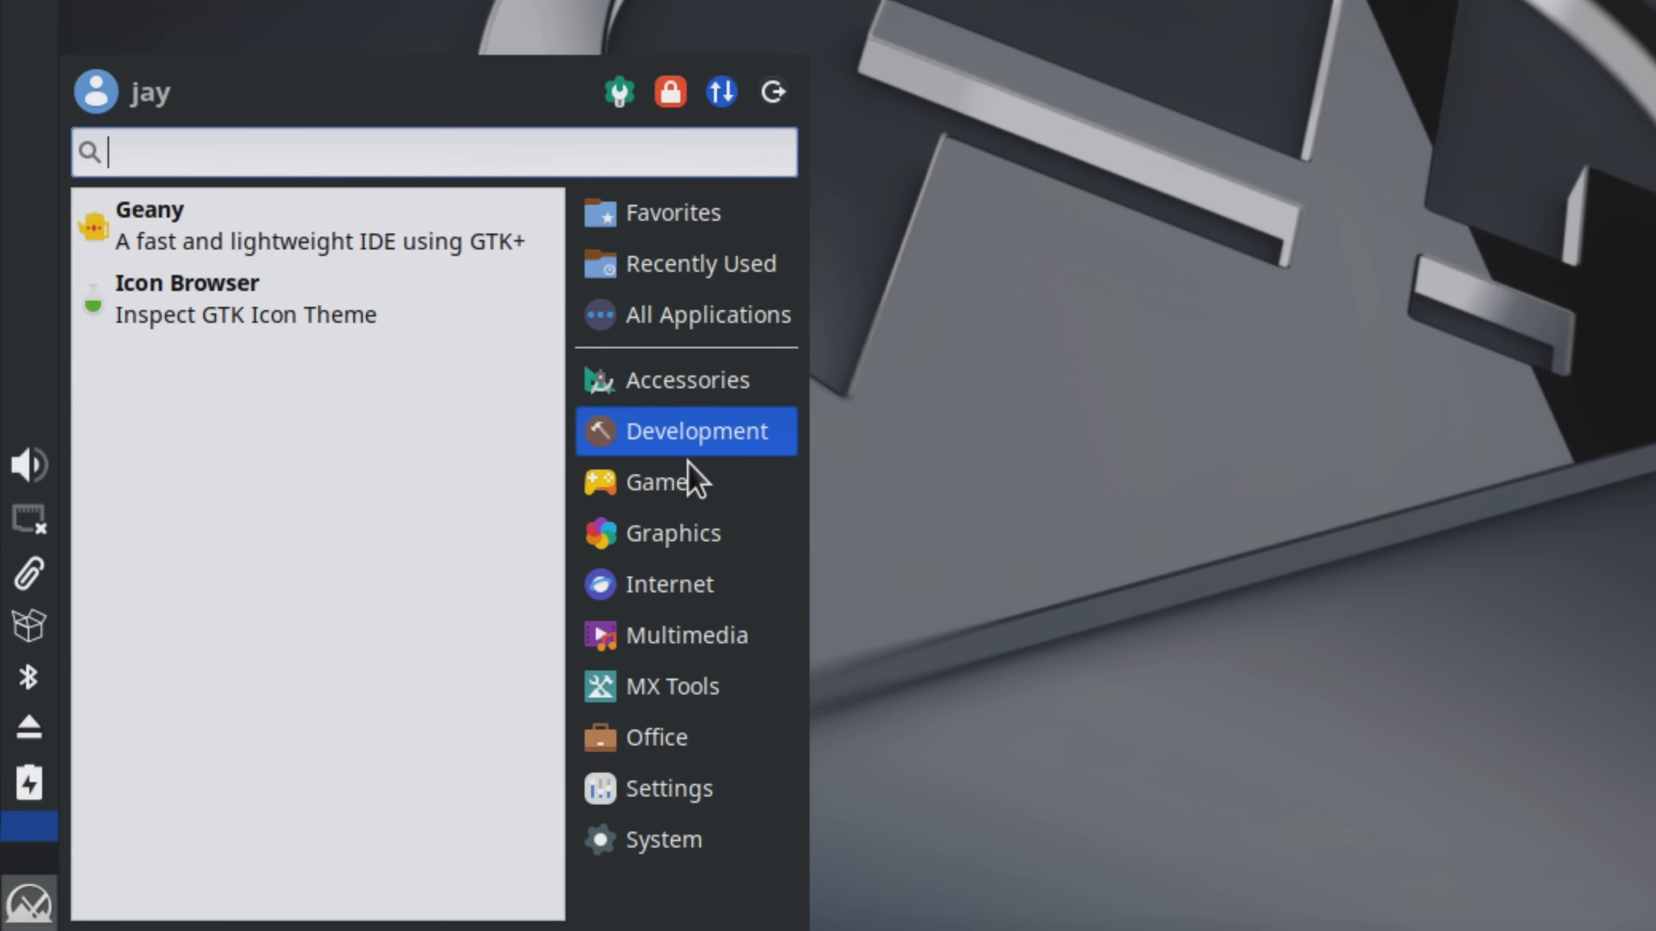
View the installed games and launch VLC media player from the multimedia applications.
click(685, 482)
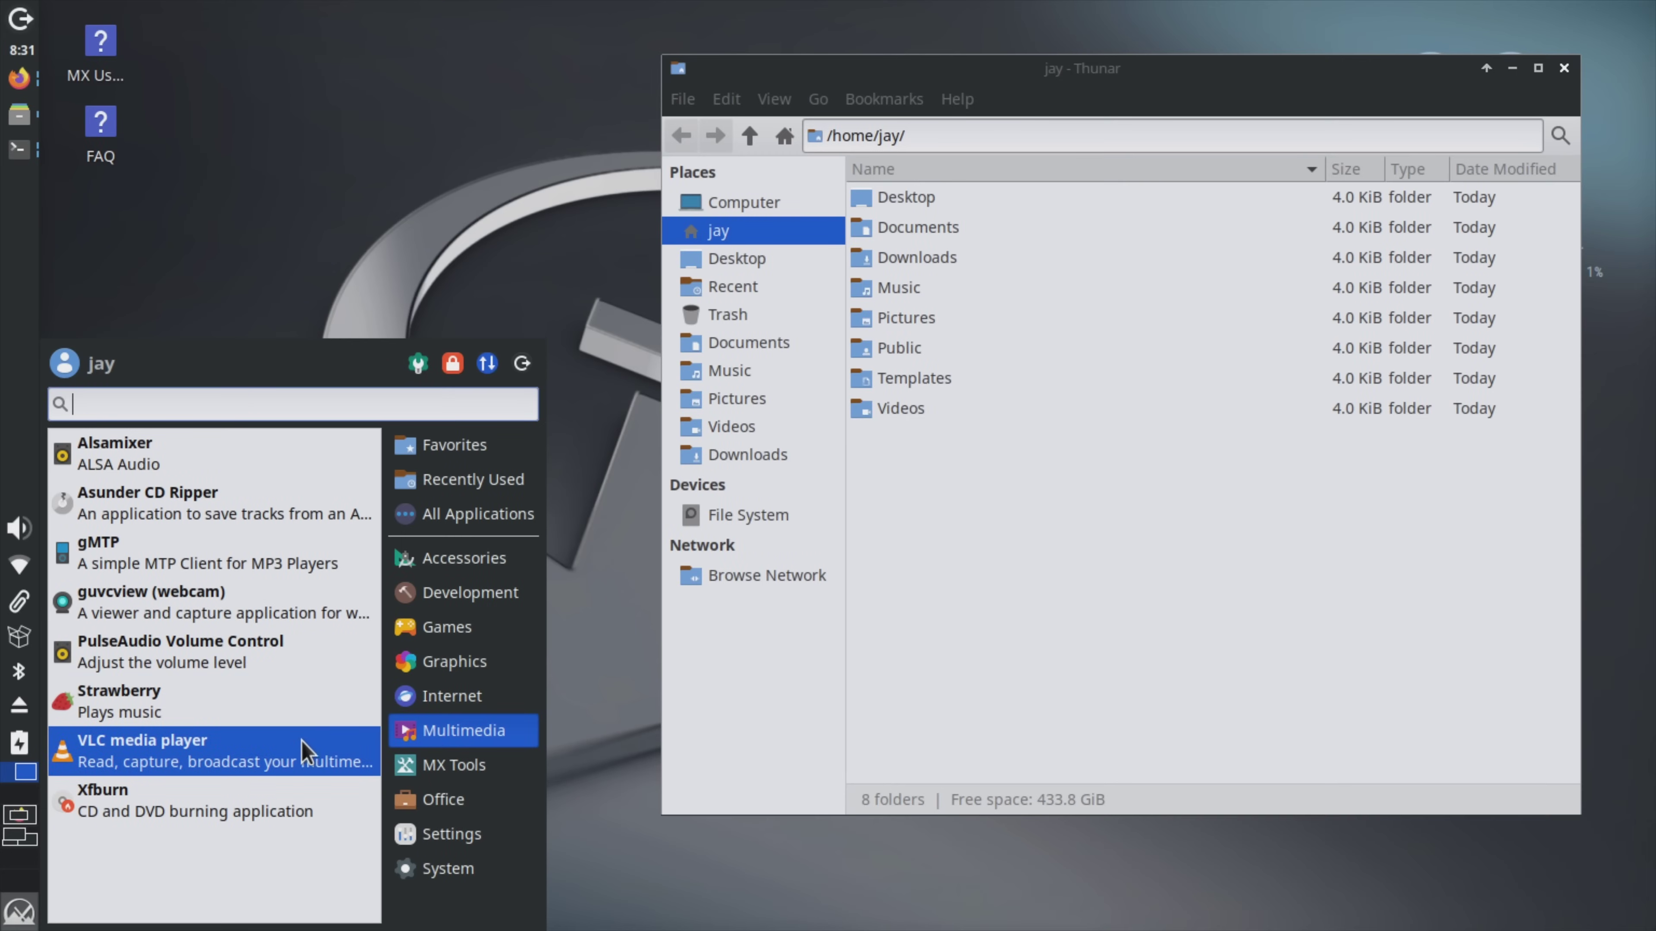
click(307, 757)
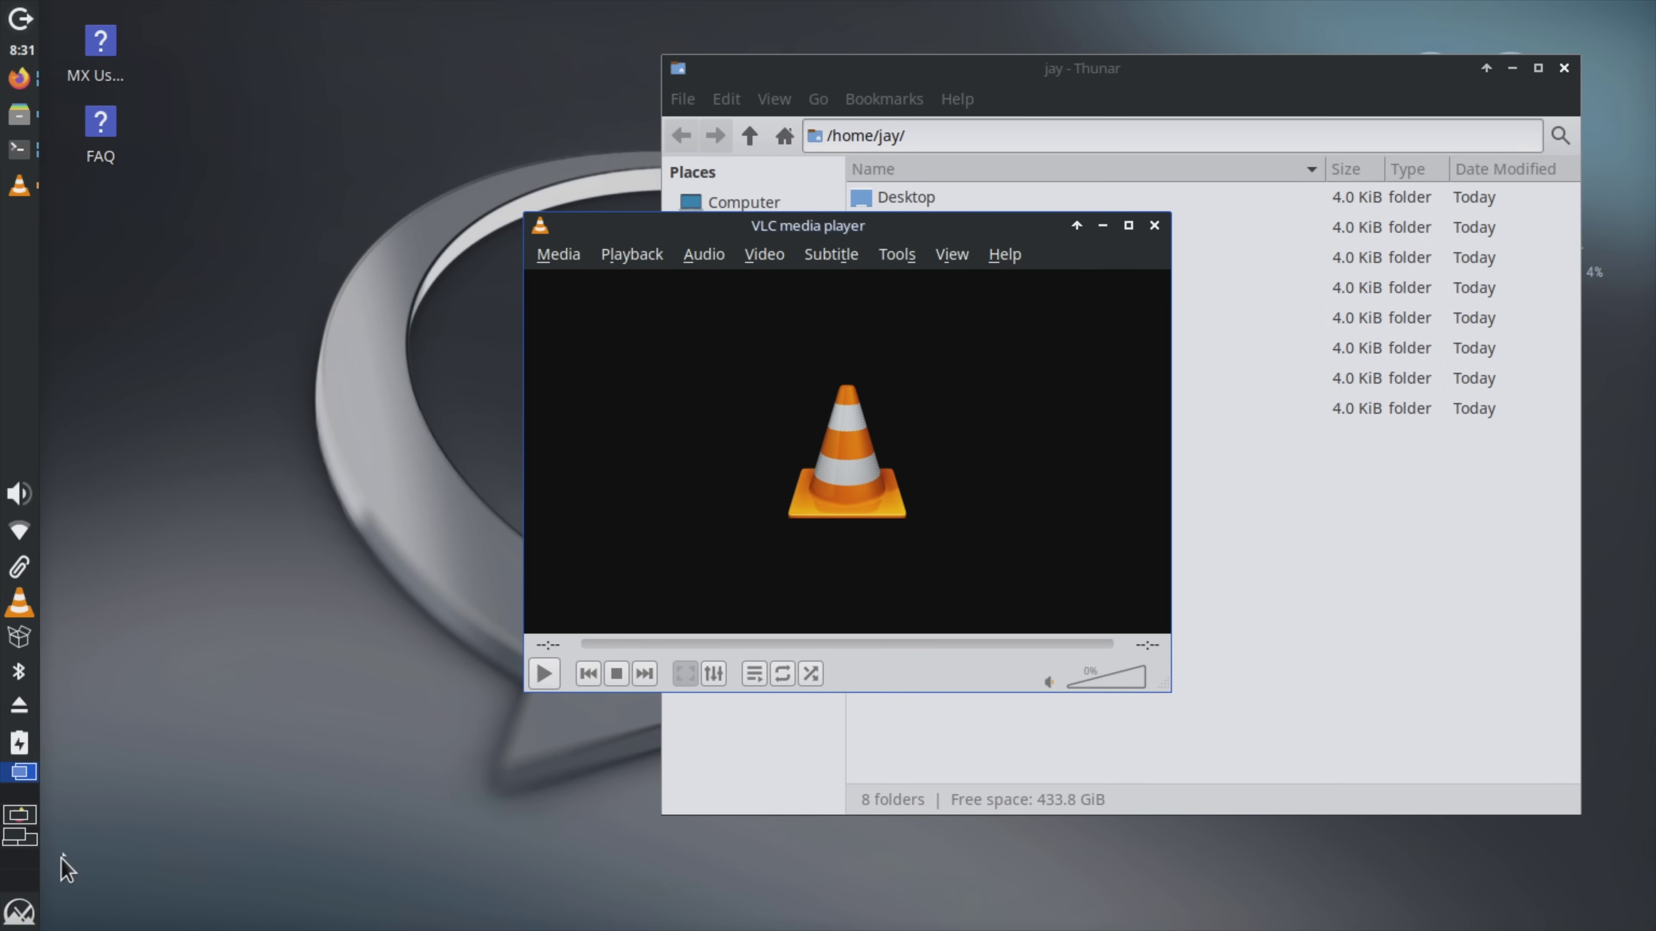
click(19, 911)
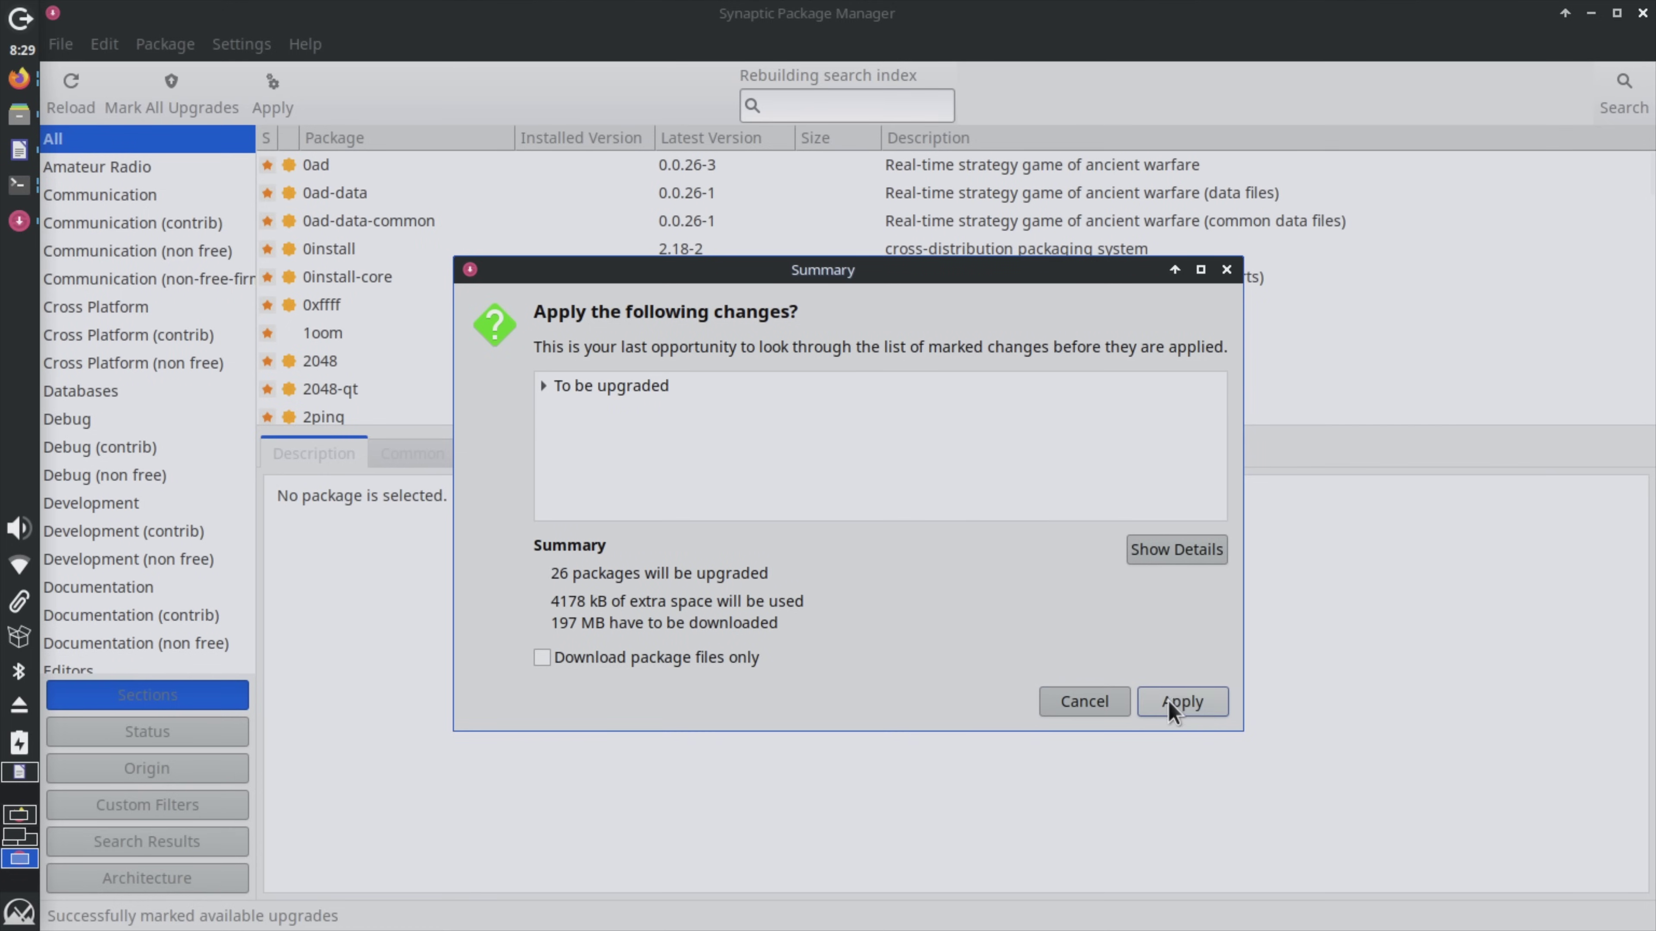
Apply the marked package upgrades in Synaptic Package Manager.
click(1201, 705)
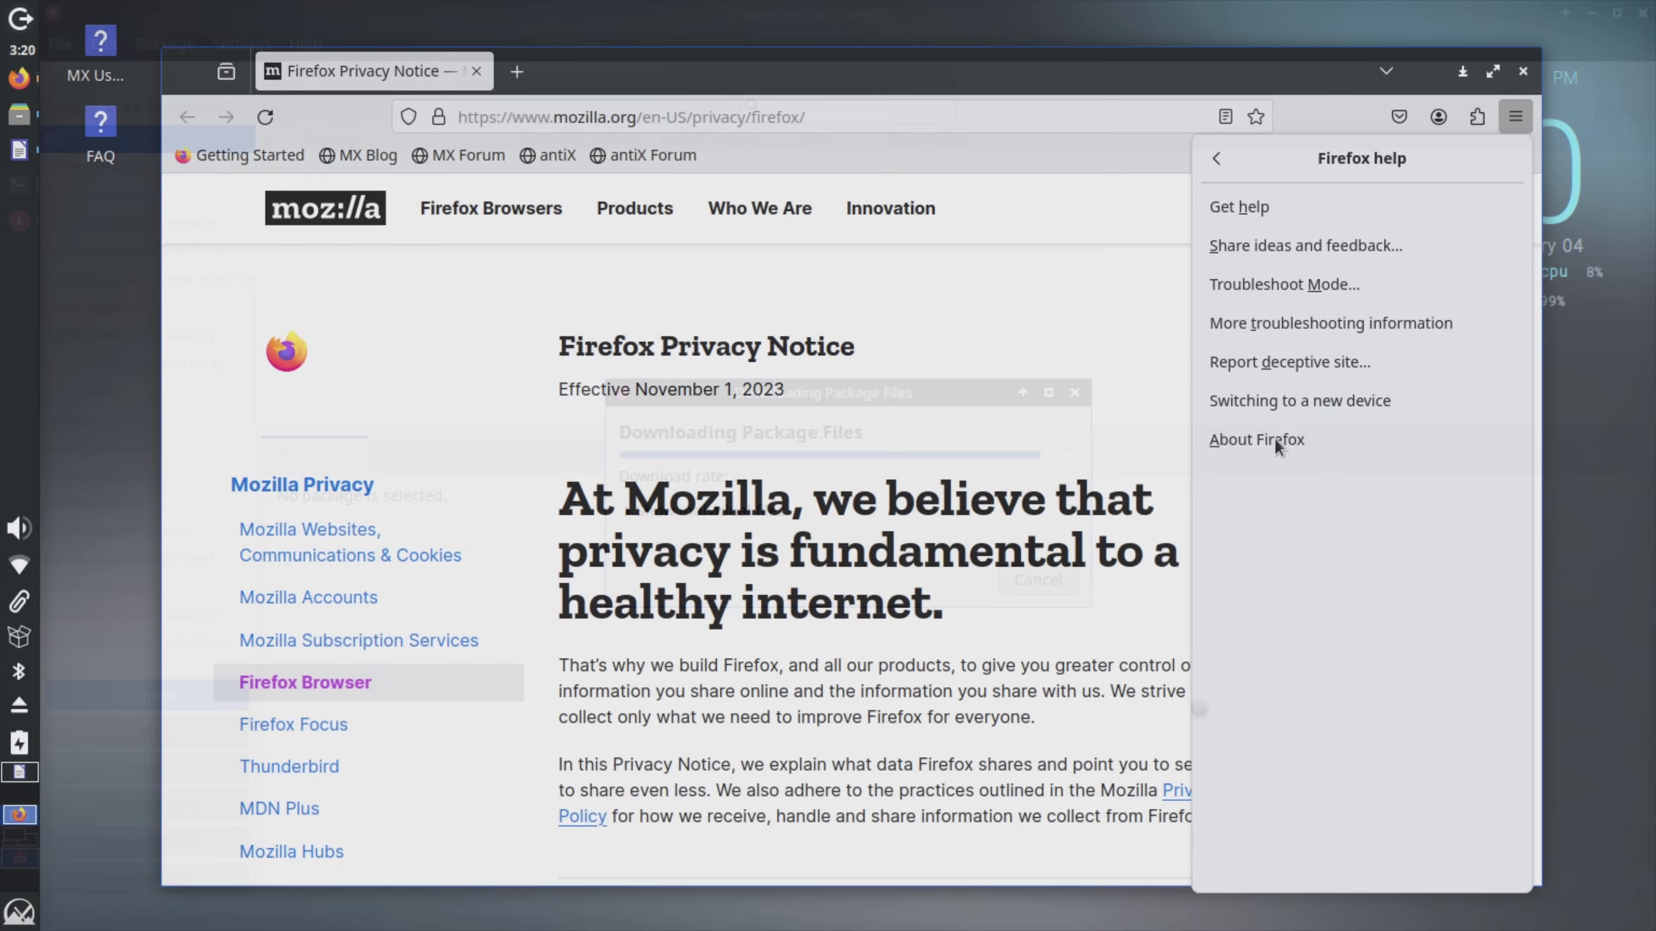
Open the About Firefox information from the browser's help options.
click(1277, 434)
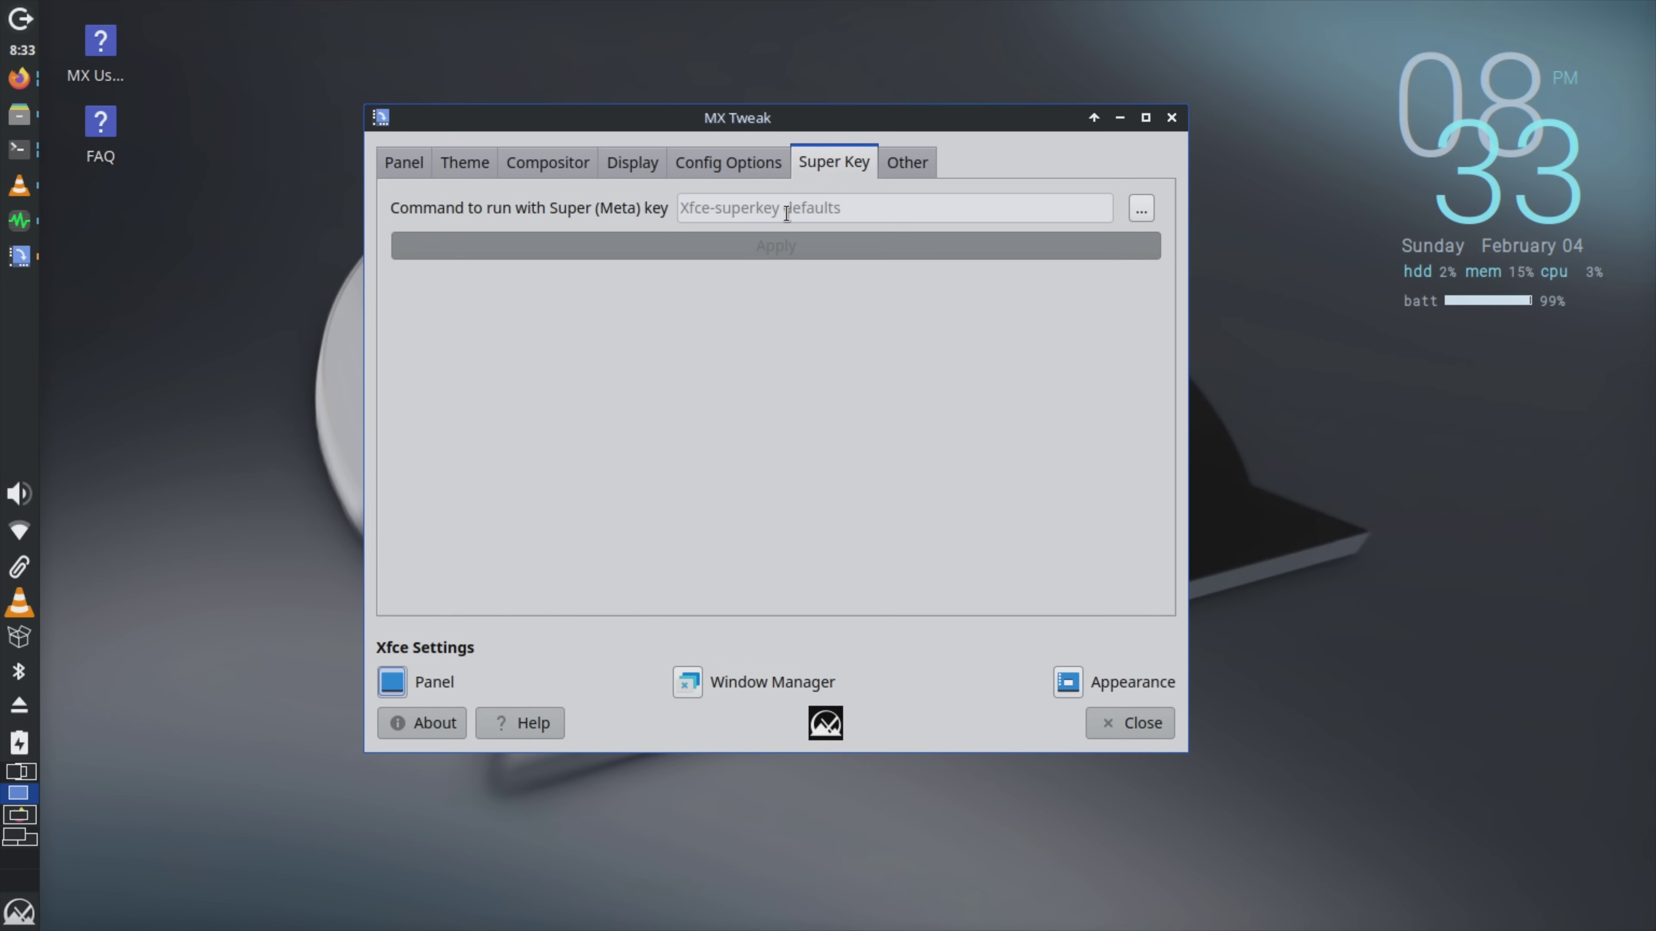
View the Other options in MX Tweak and close its window.
click(897, 173)
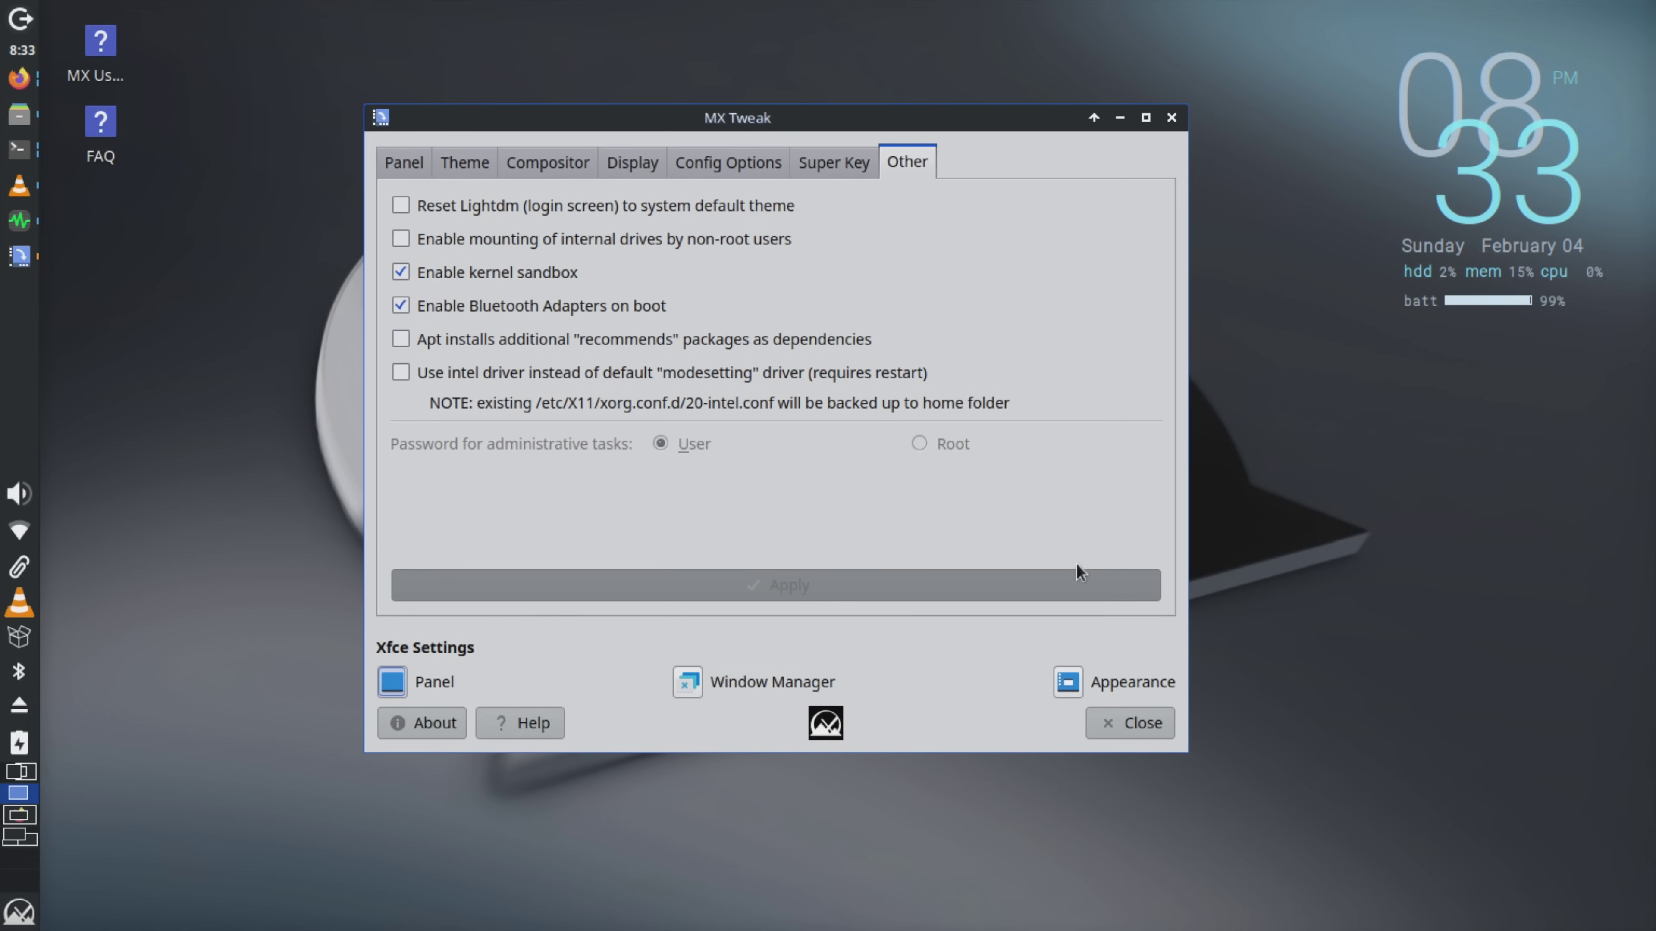
click(1124, 710)
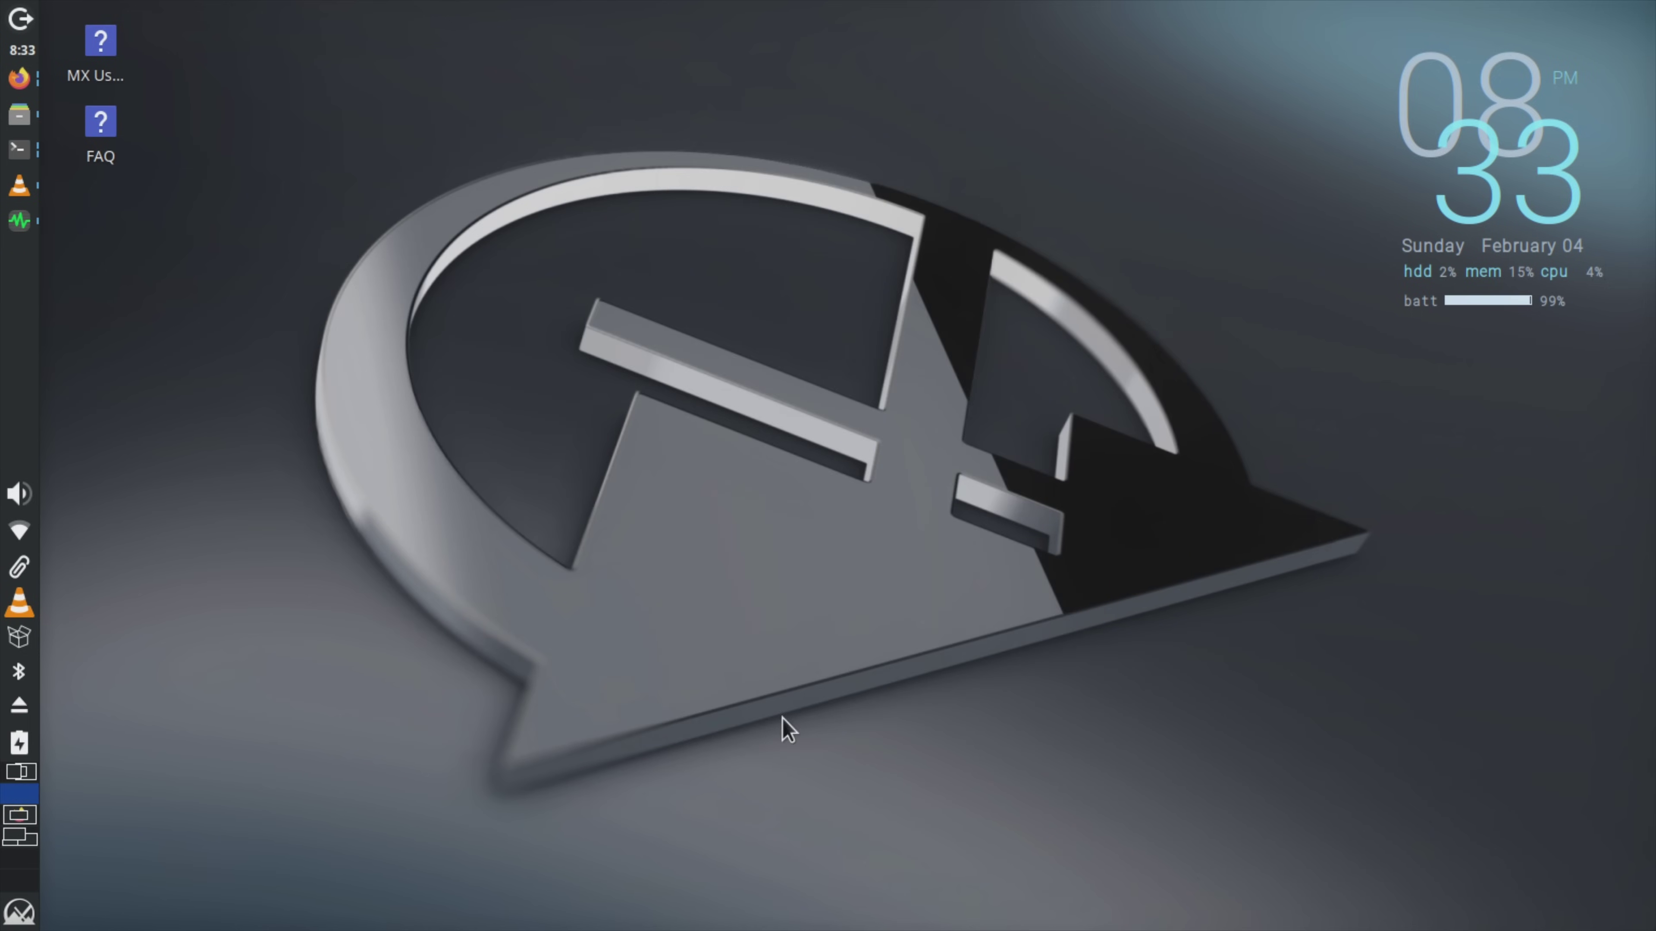
Look through the Settings category of the application launcher.
click(19, 912)
click(467, 854)
click(468, 839)
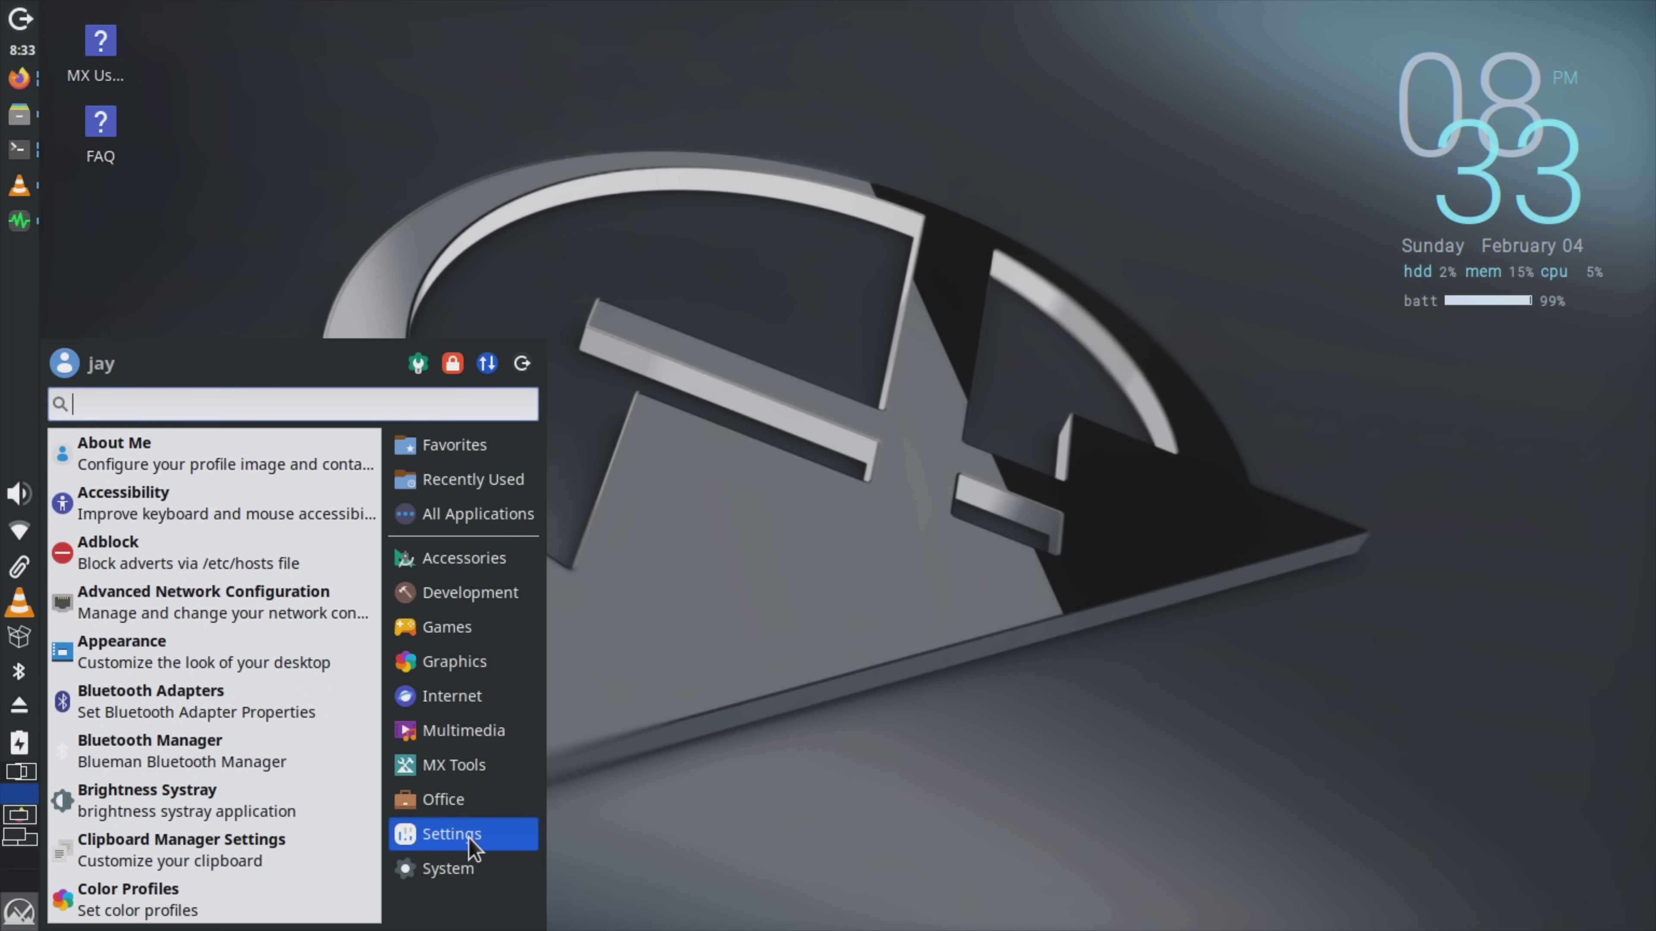
scroll(287, 841, down, 4)
scroll(291, 837, down, 2)
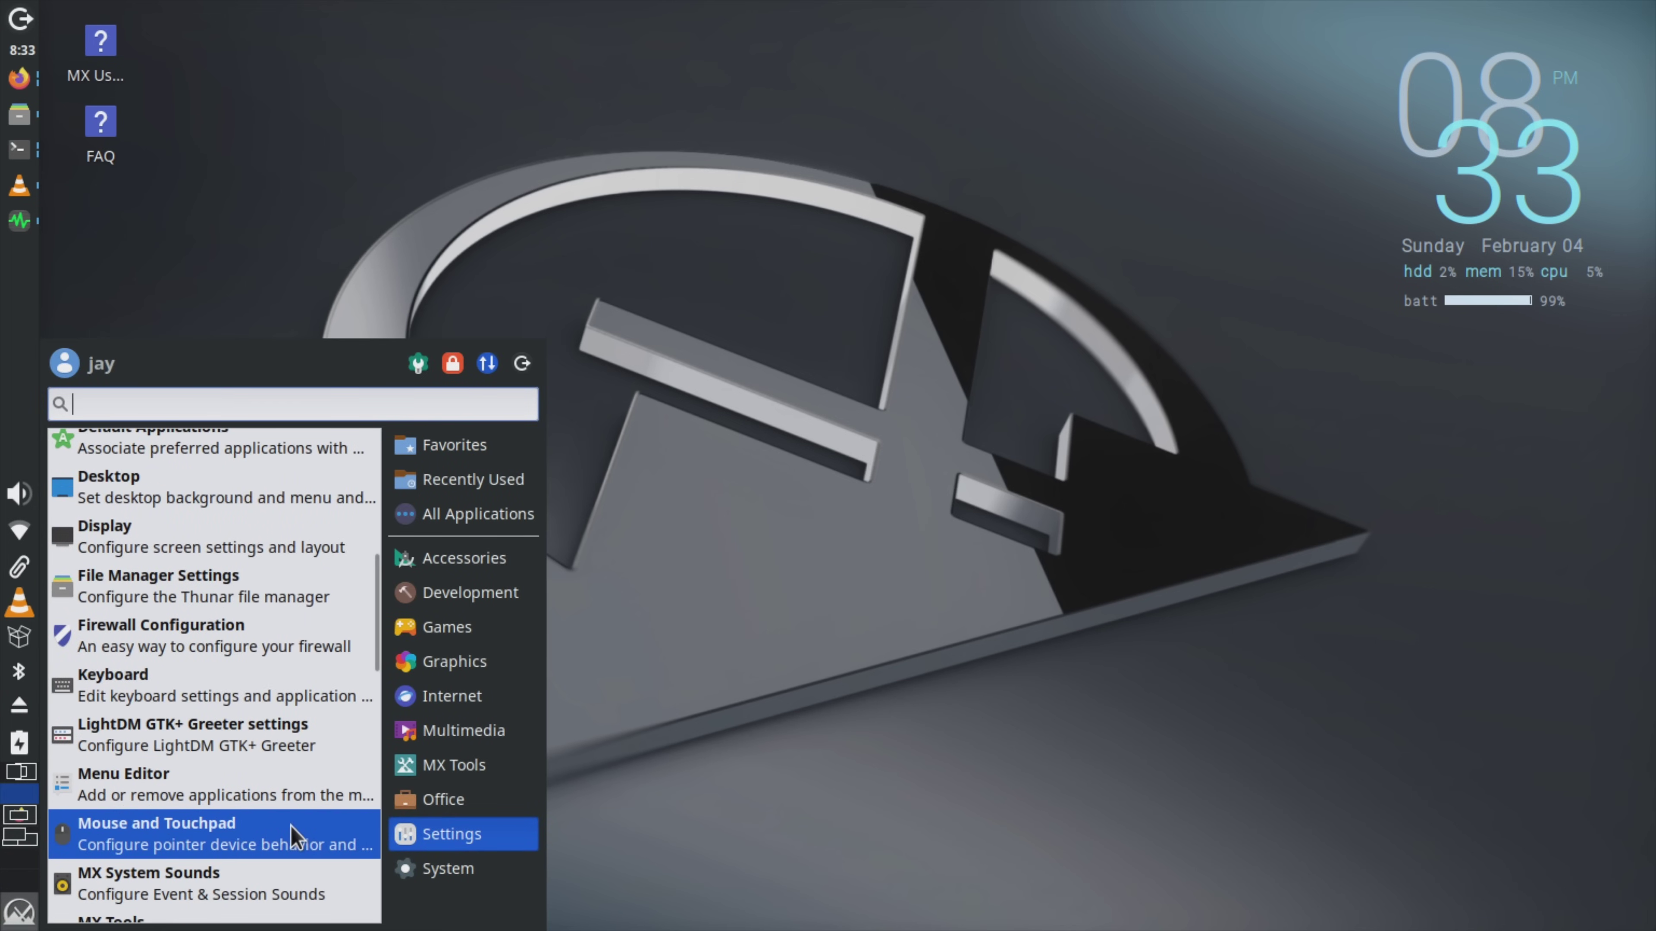
scroll(292, 837, down, 2)
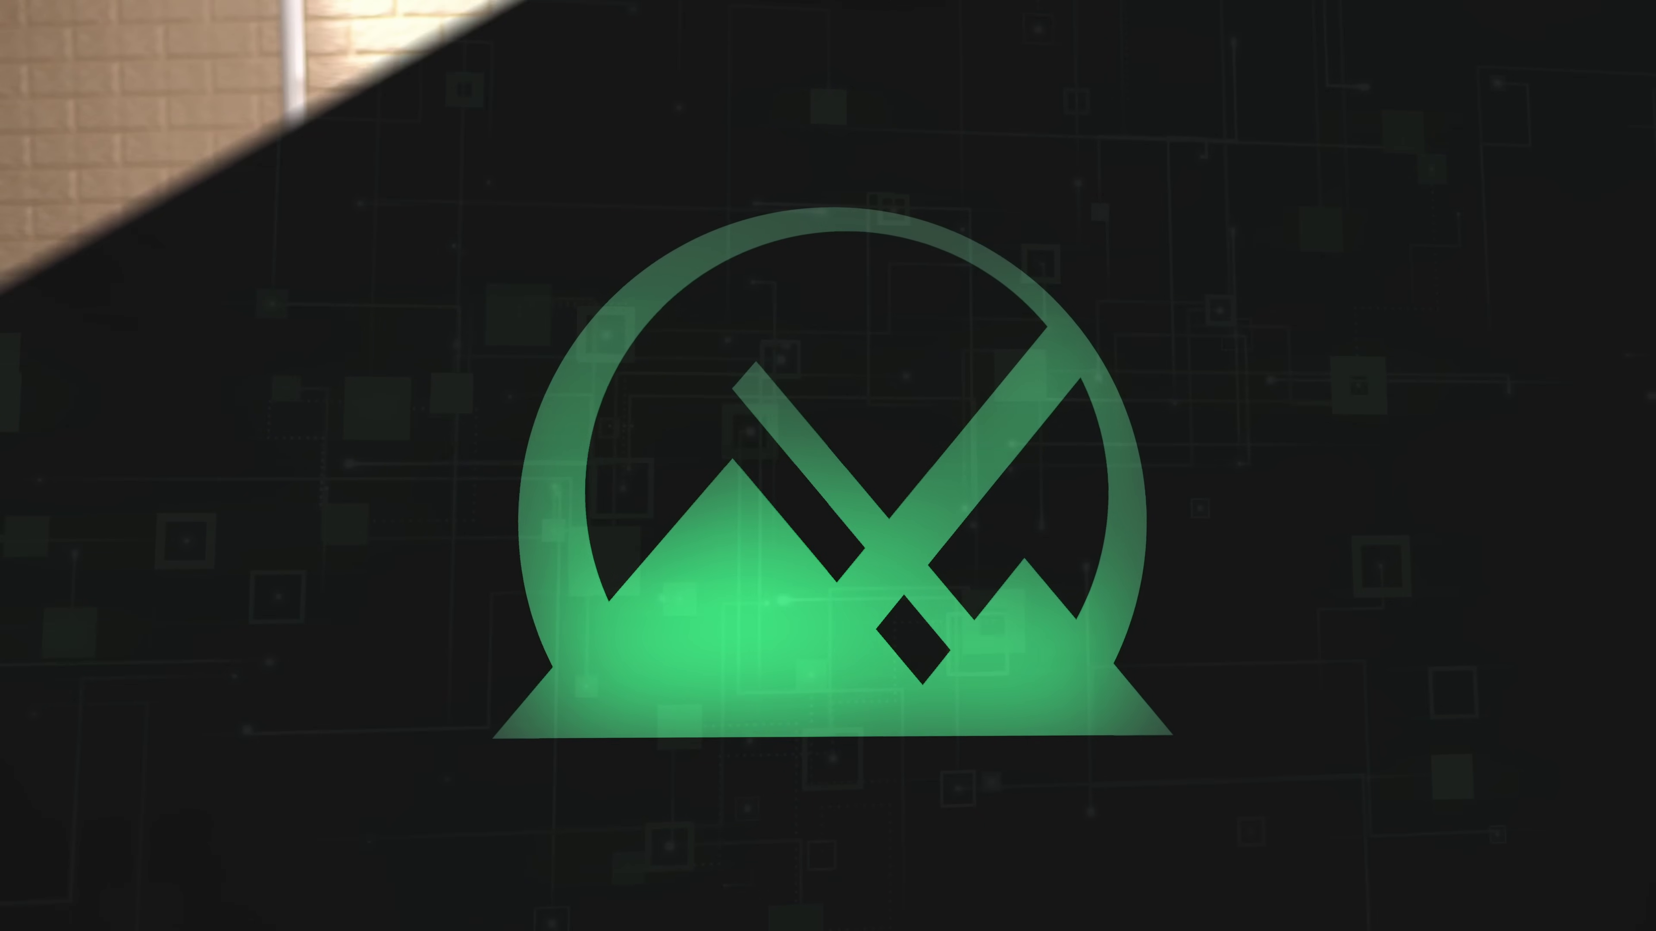
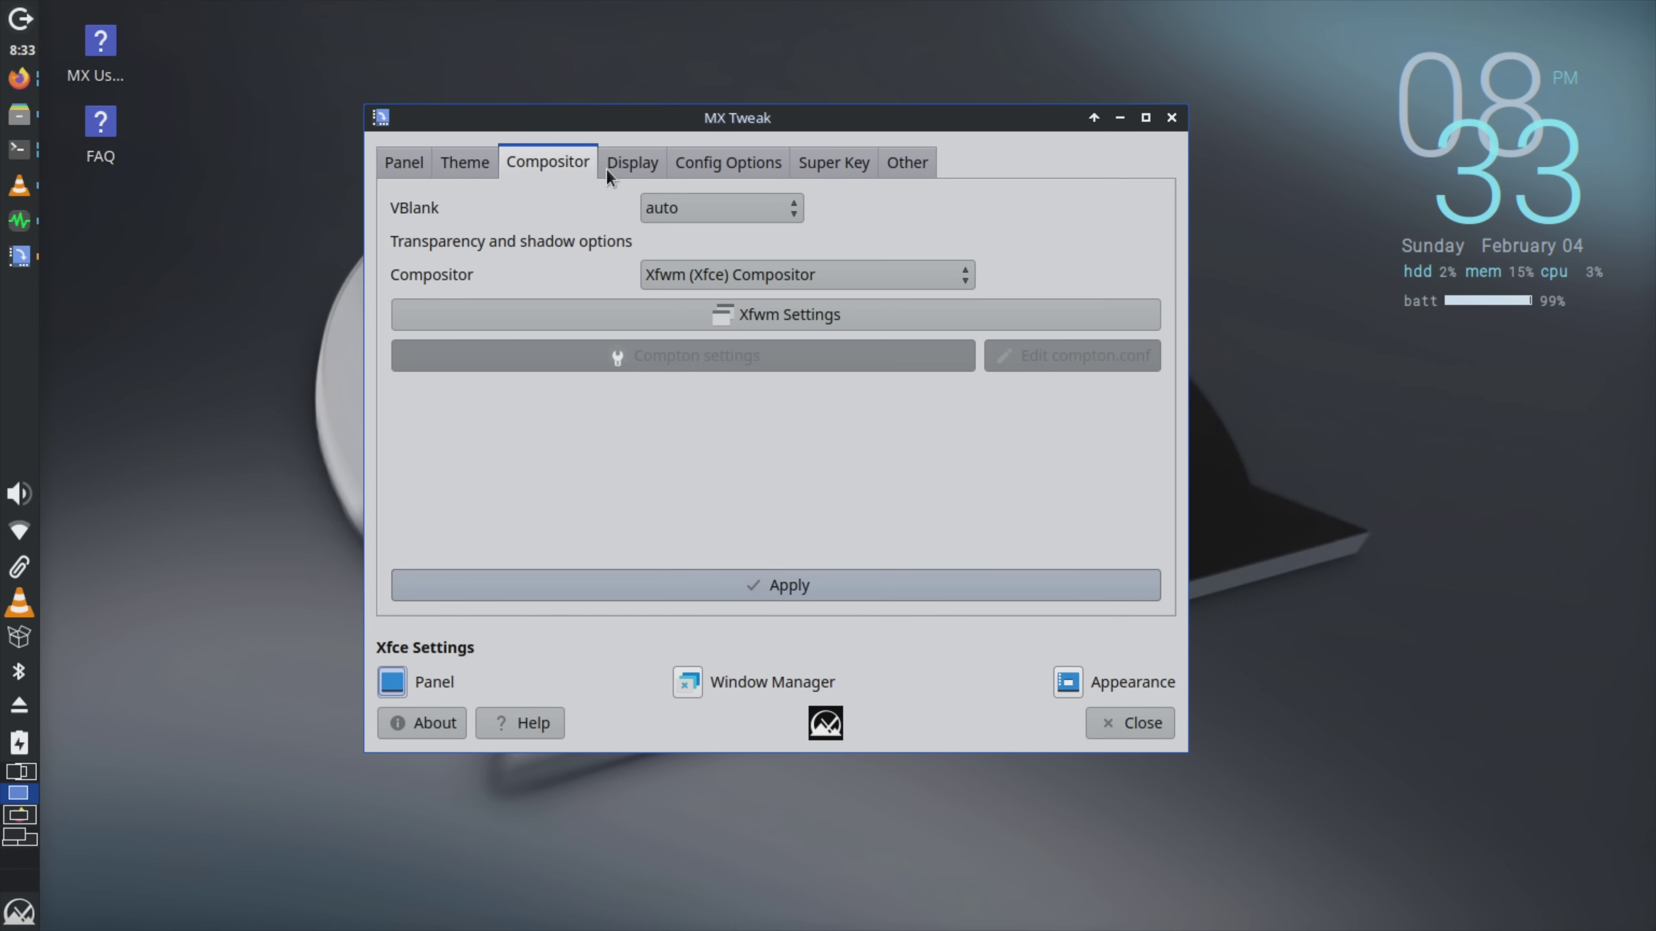
Review the Display settings and Config Options in MX Tweak and close its window.
click(637, 163)
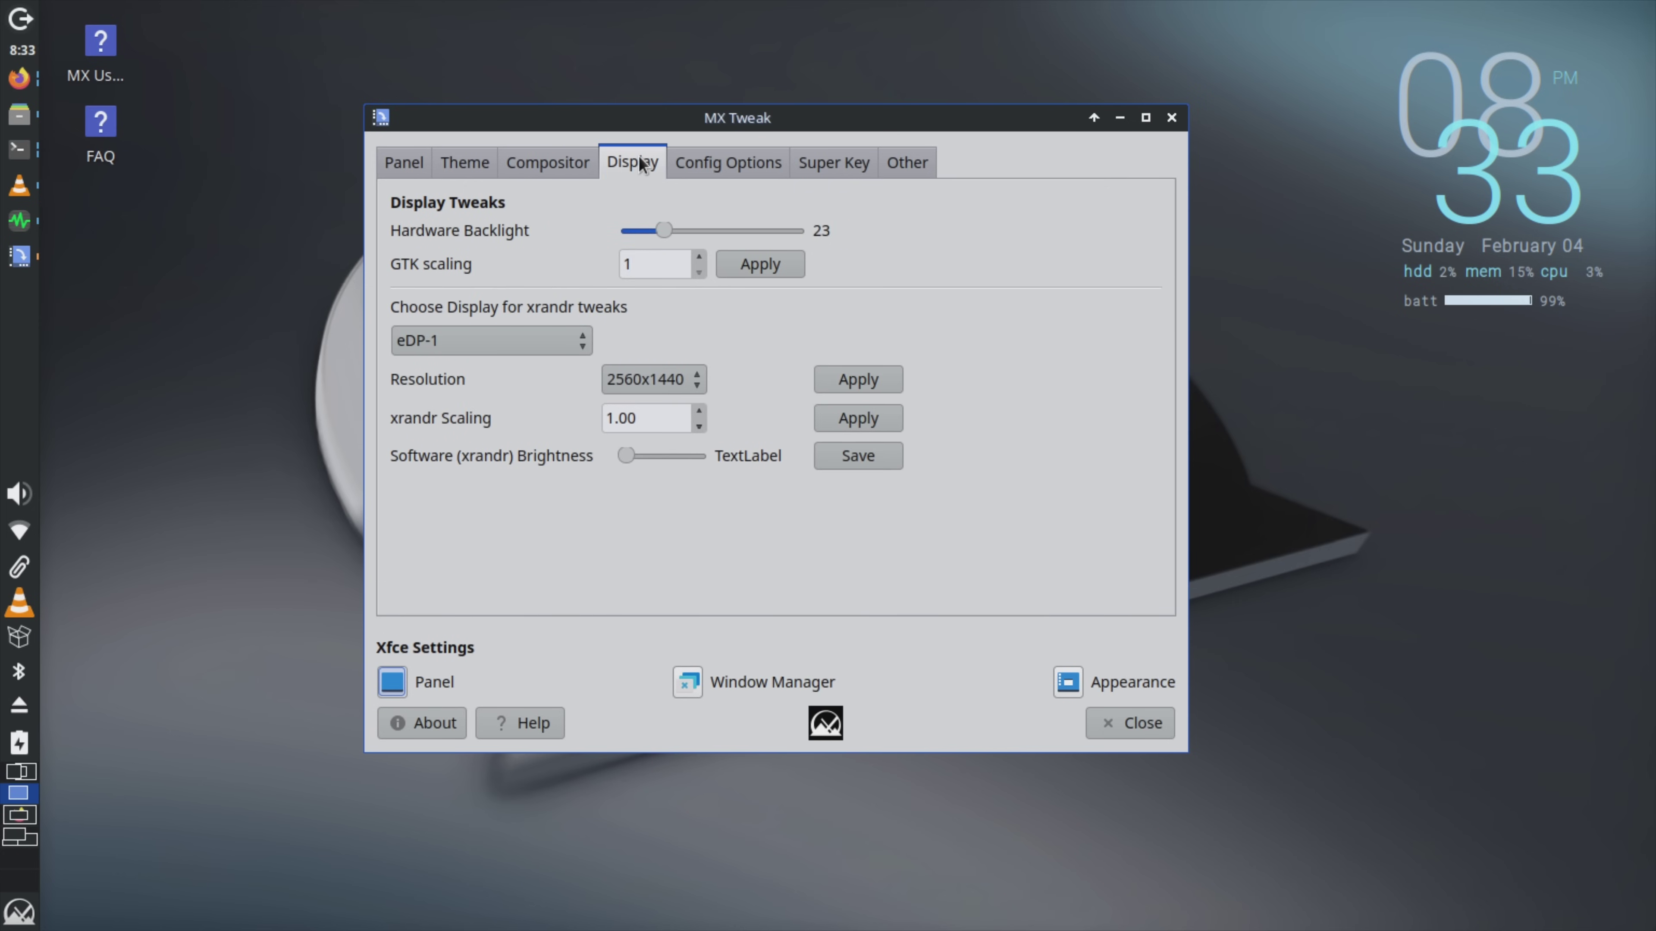
click(717, 167)
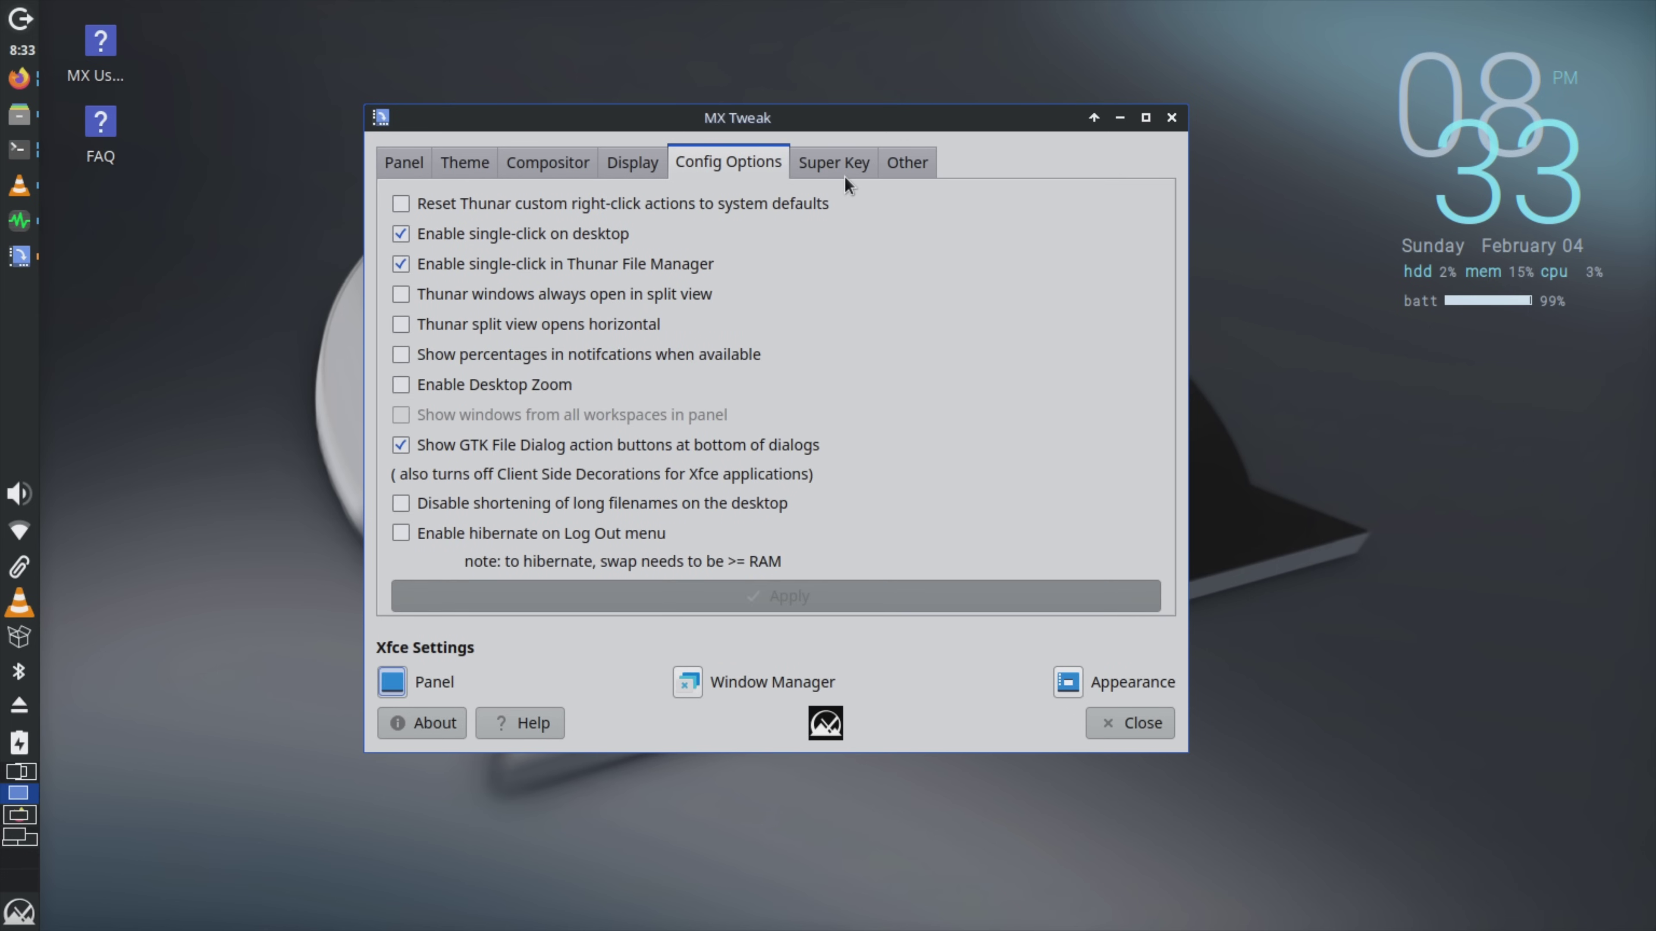
key(alt+F4)
Look through the Settings applications in the launcher and open Settings Manager.
click(20, 912)
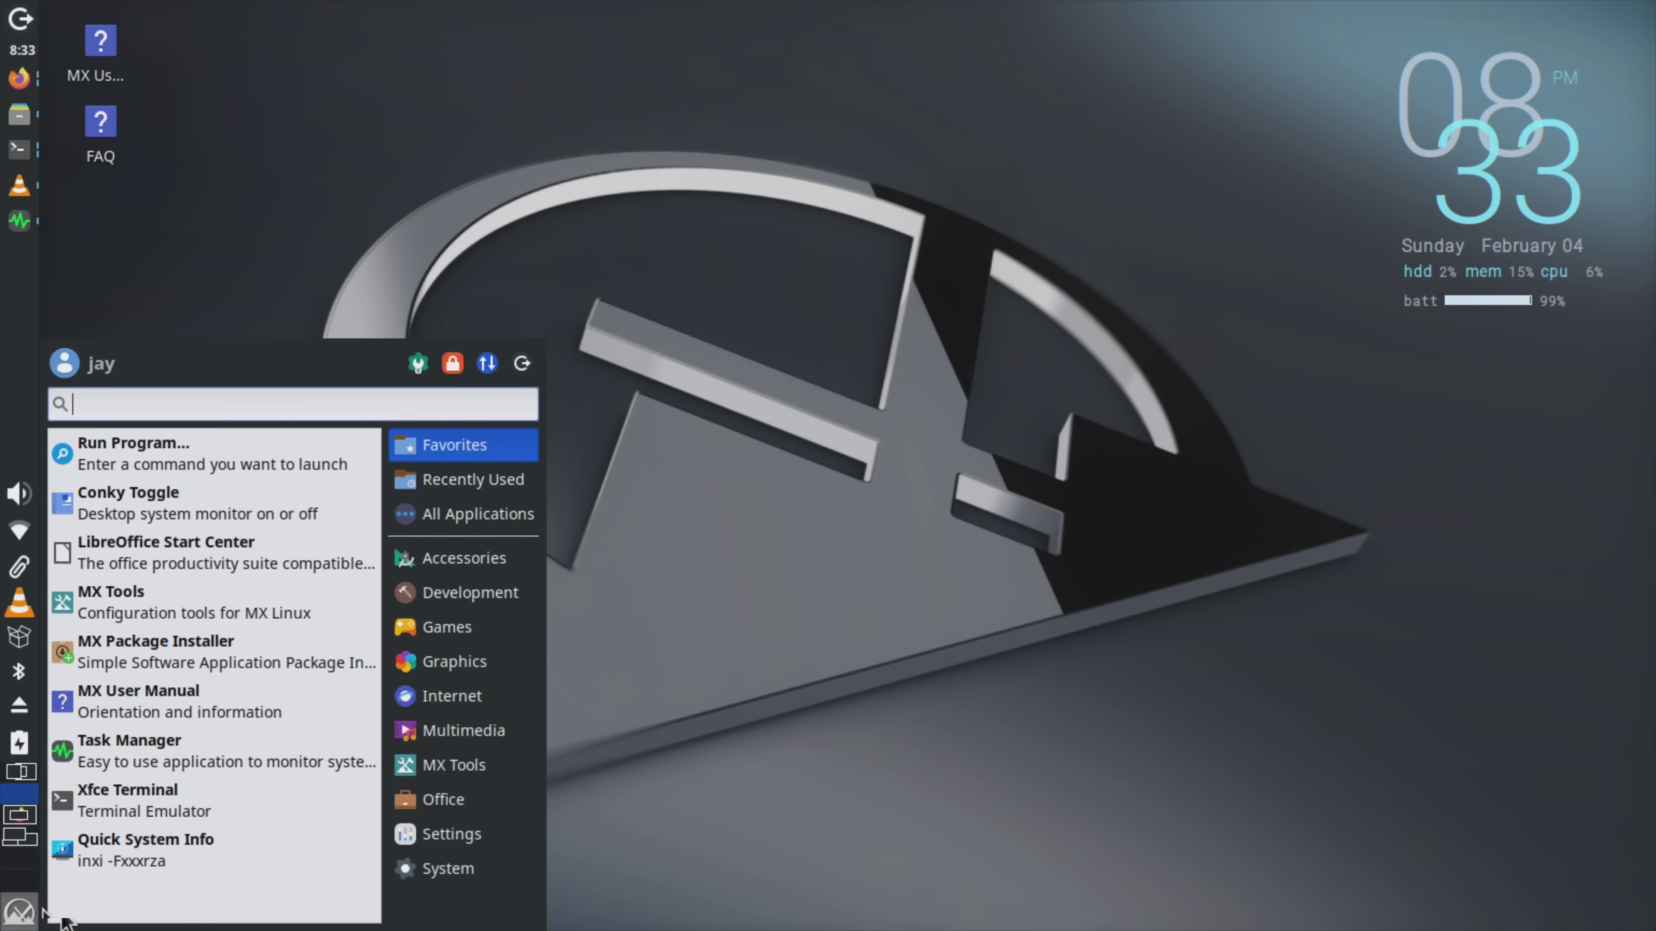
mouse_move(468, 839)
scroll(300, 835, down, 10)
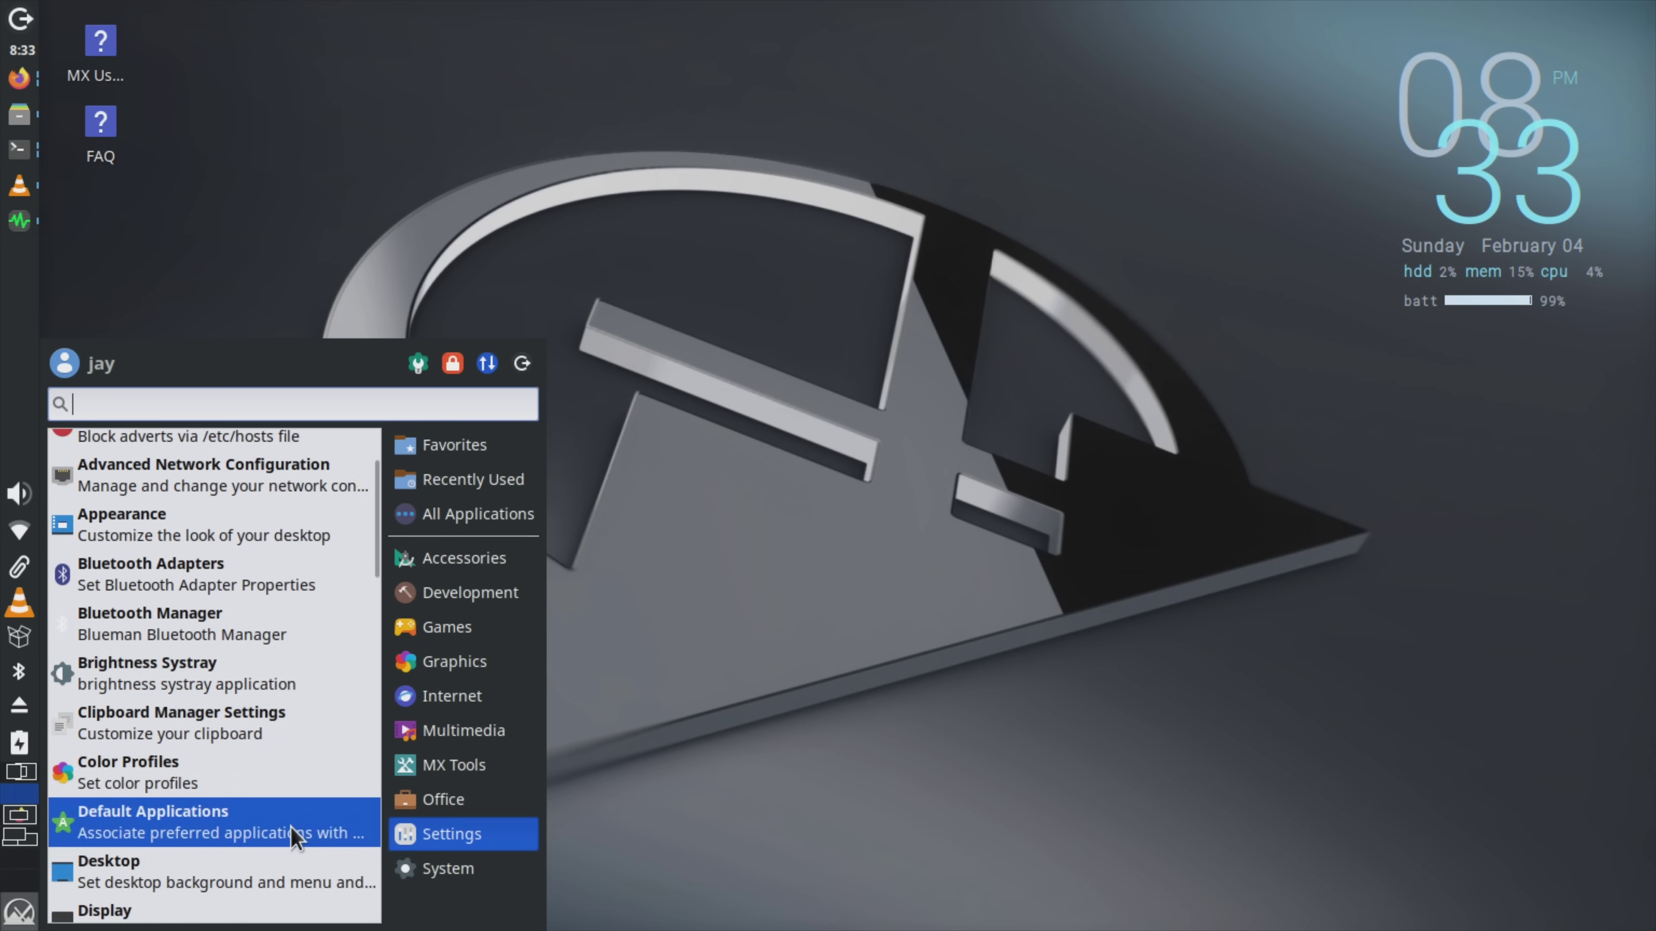
scroll(291, 837, down, 4)
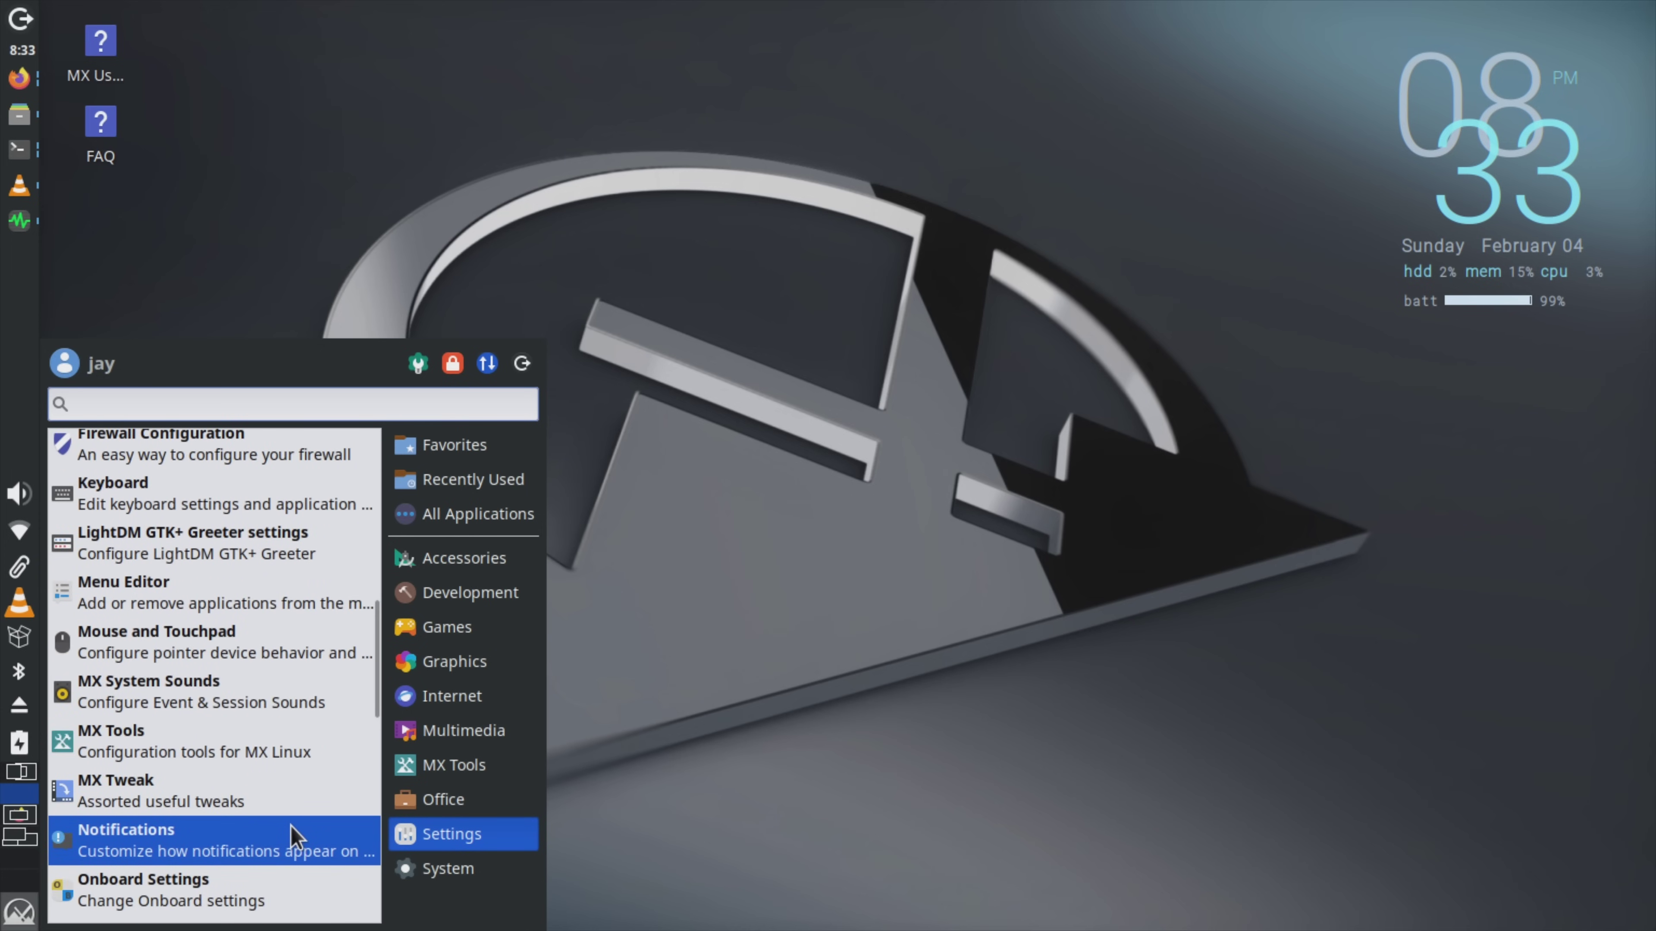
scroll(292, 837, down, 4)
scroll(292, 837, down, 3)
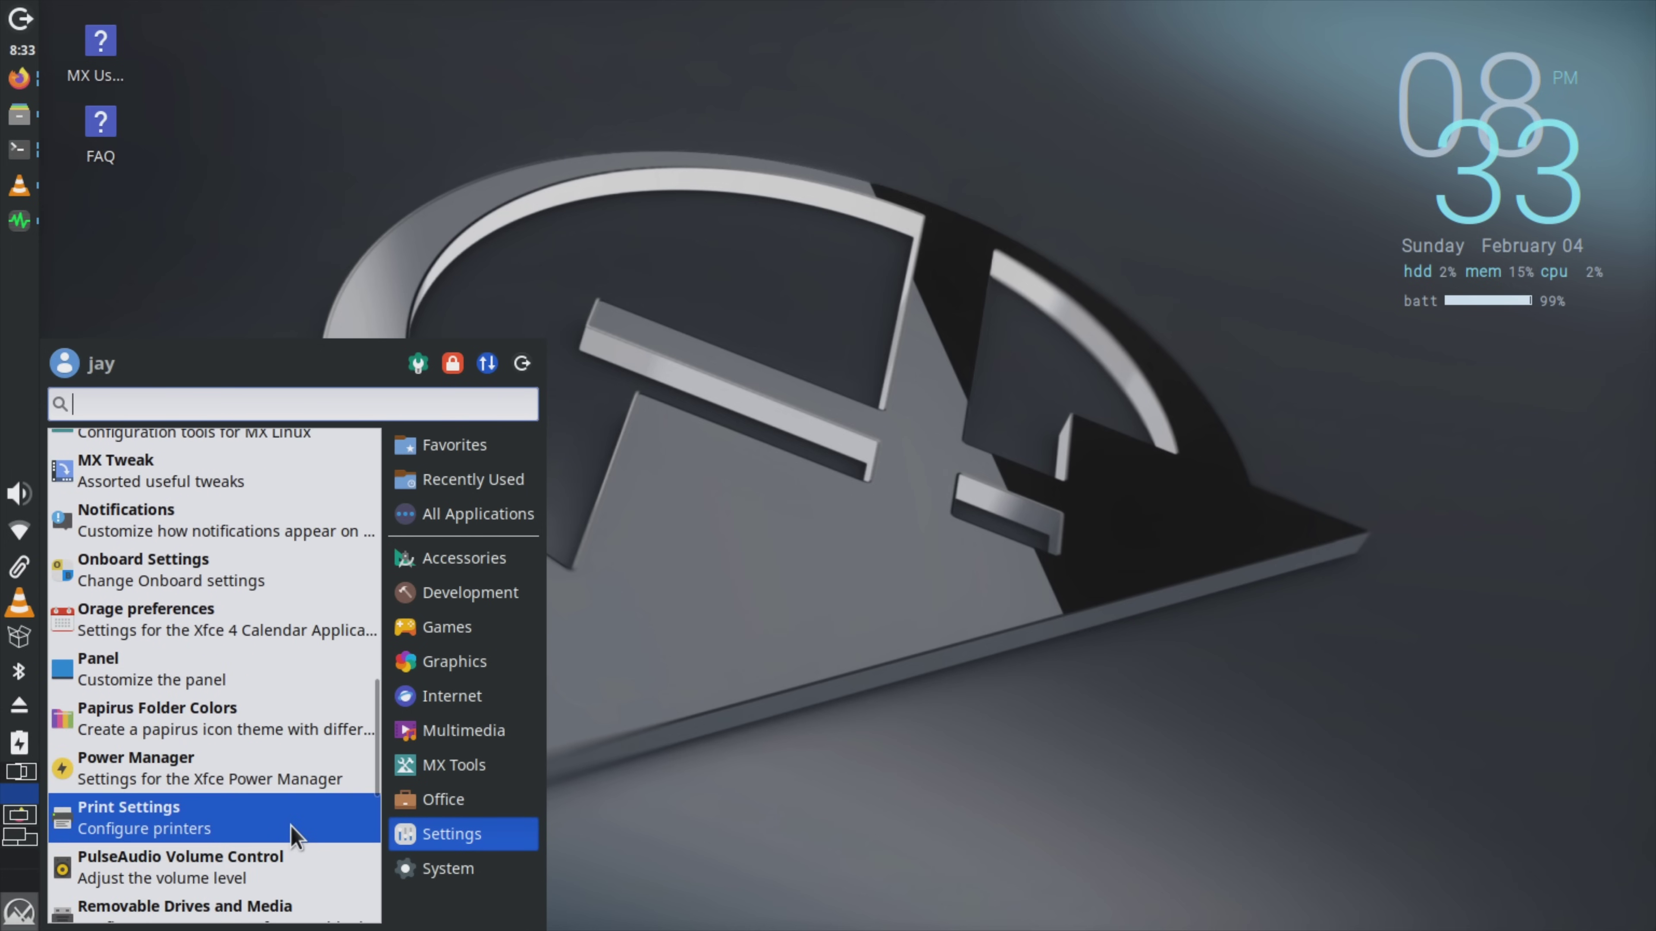
scroll(292, 837, down, 5)
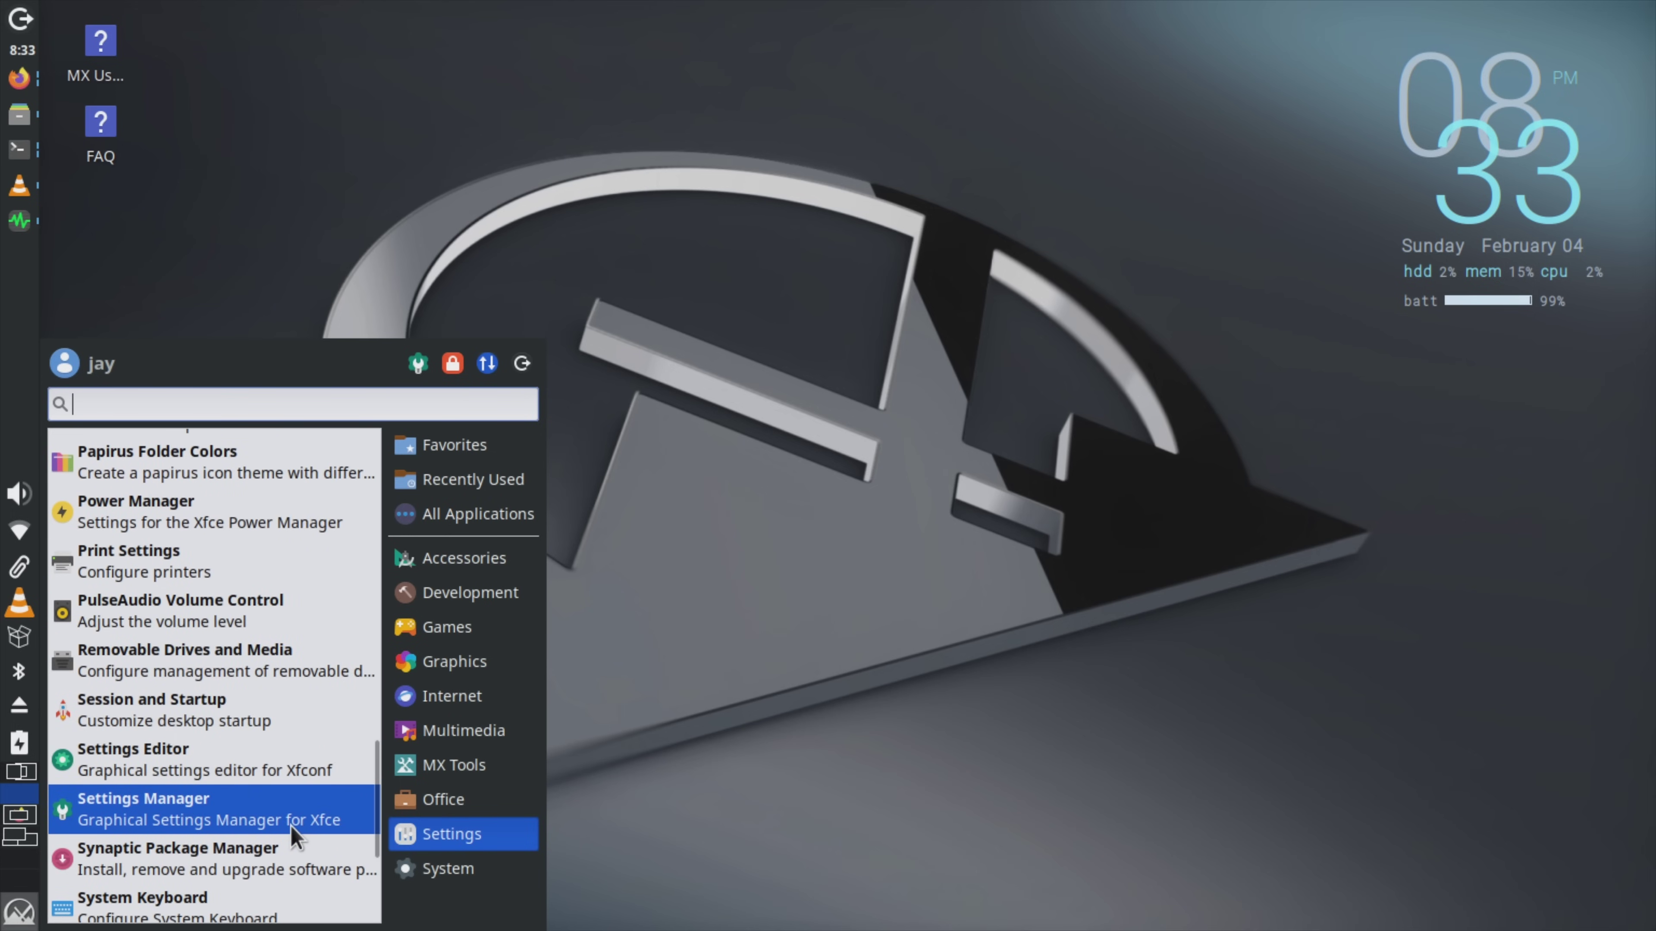
scroll(292, 837, down, 2)
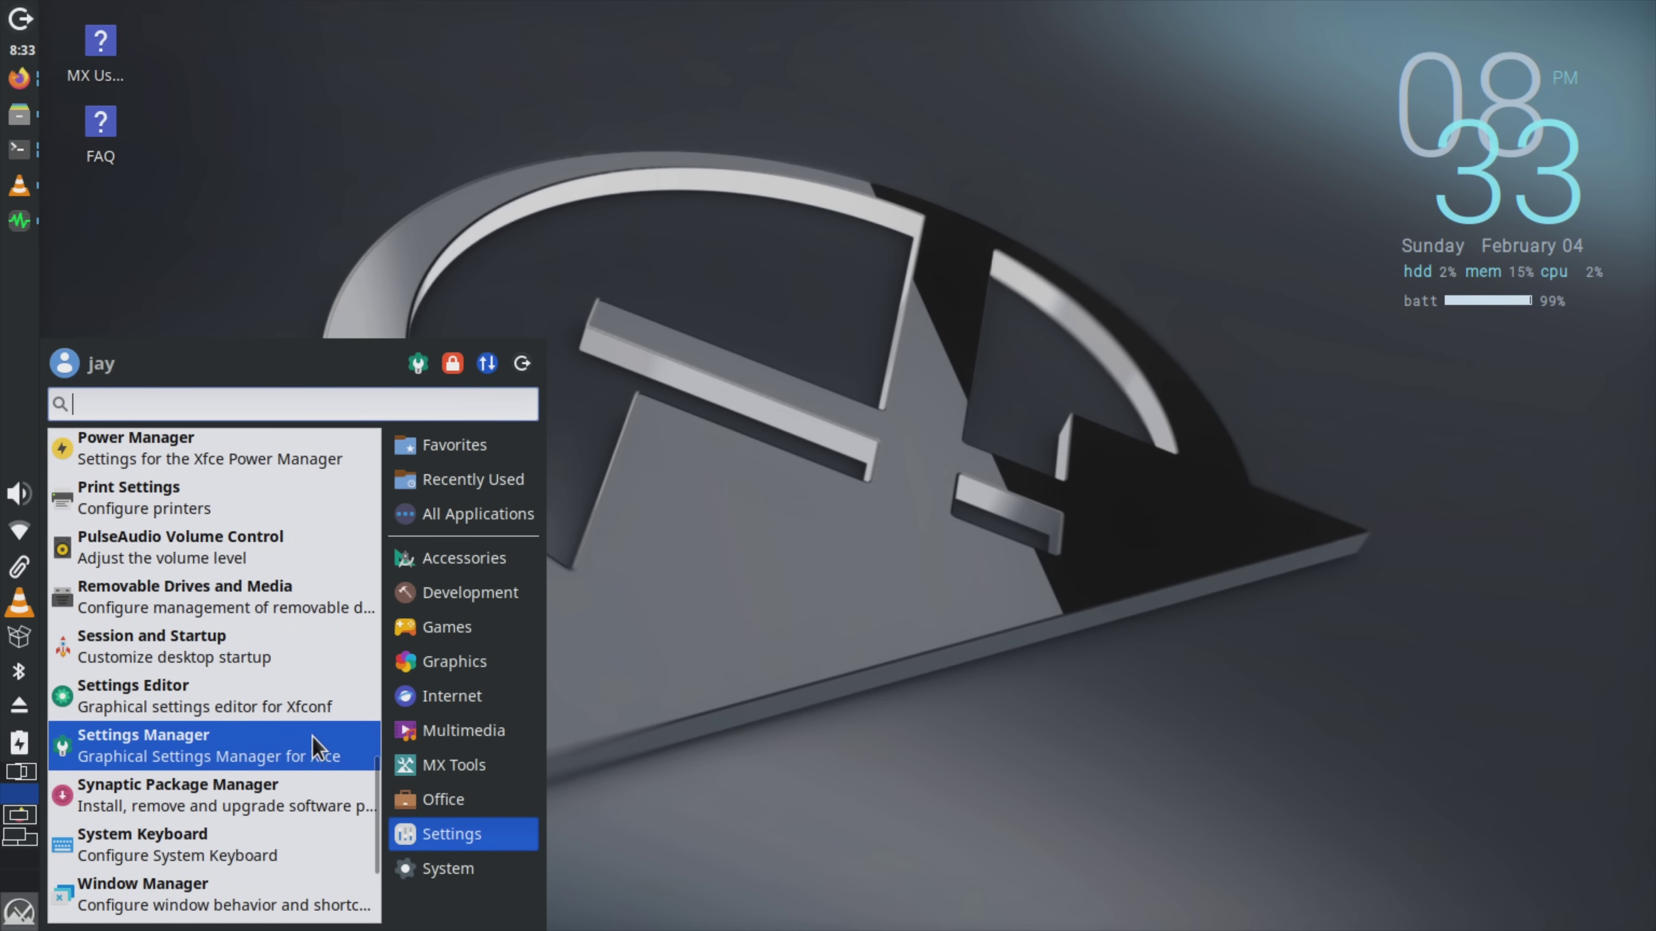
click(314, 750)
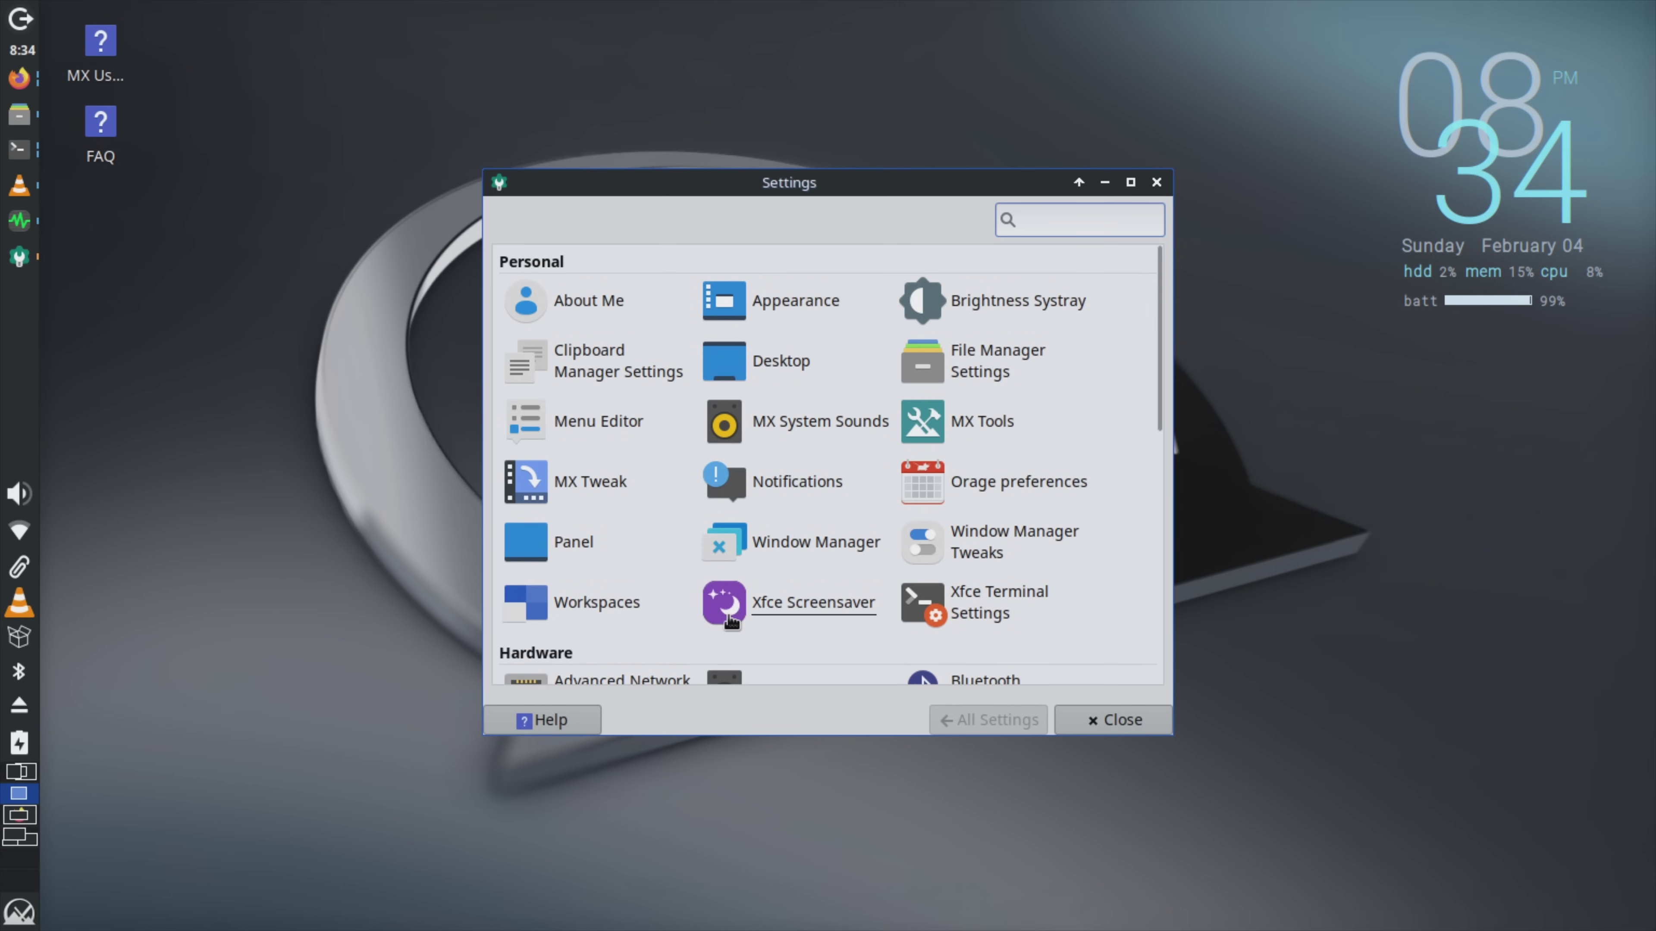
Look through all categories in Settings Manager and move its window aside on the desktop.
scroll(730, 623, down, 2)
scroll(730, 623, down, 7)
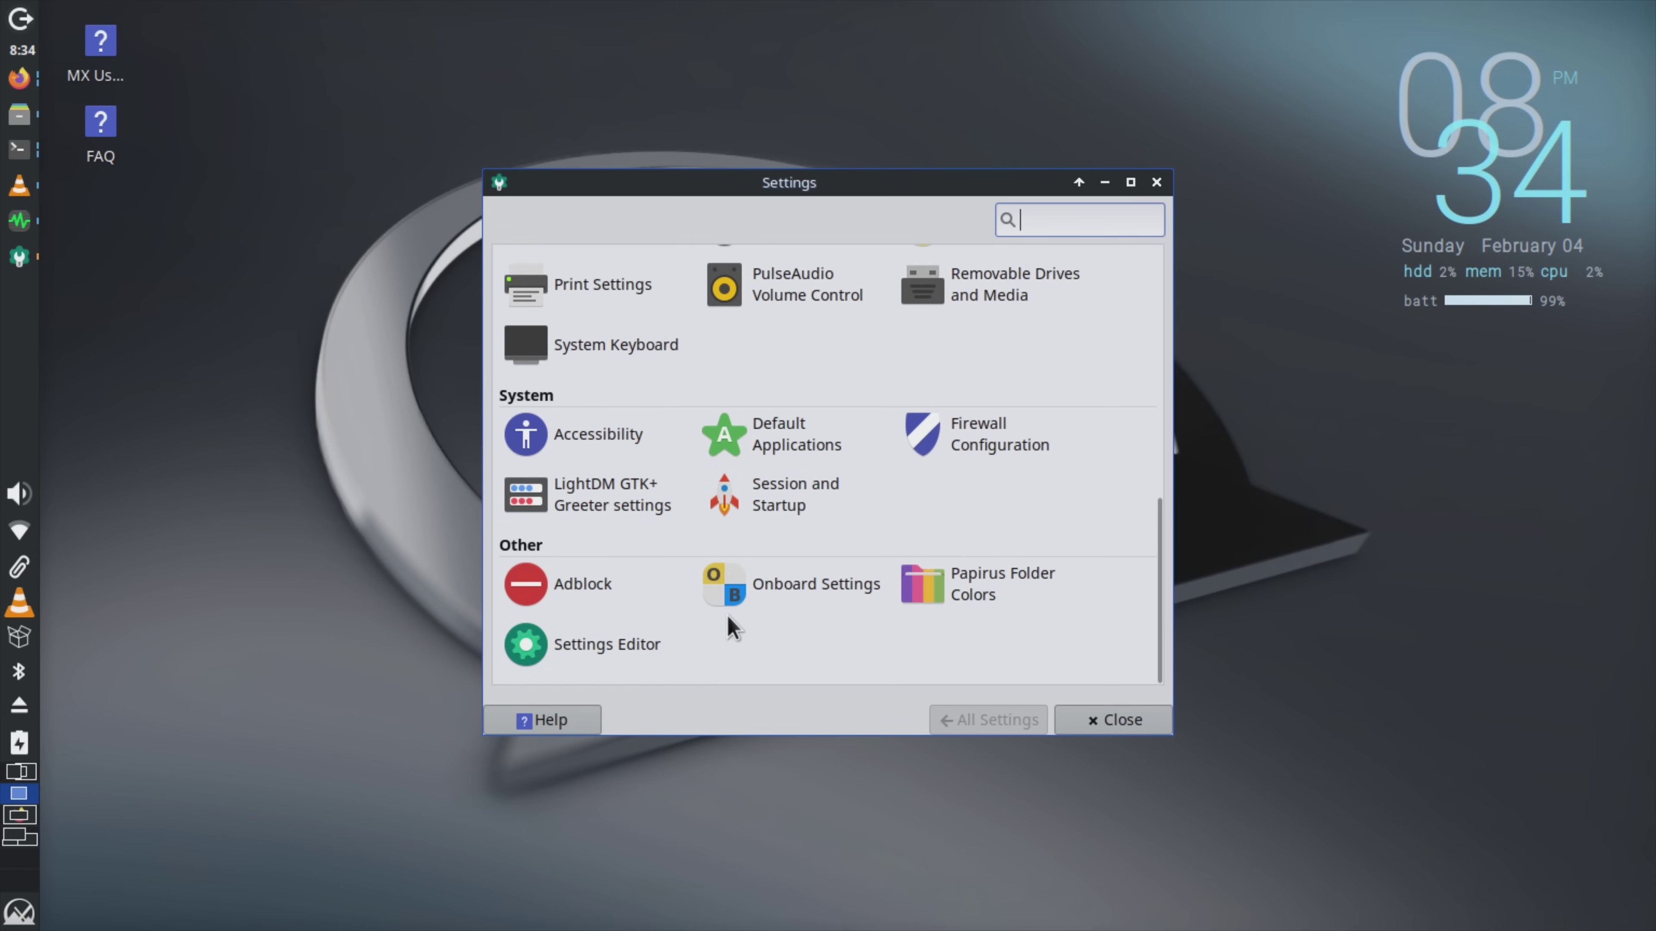
scroll(731, 623, up, 5)
scroll(730, 623, up, 5)
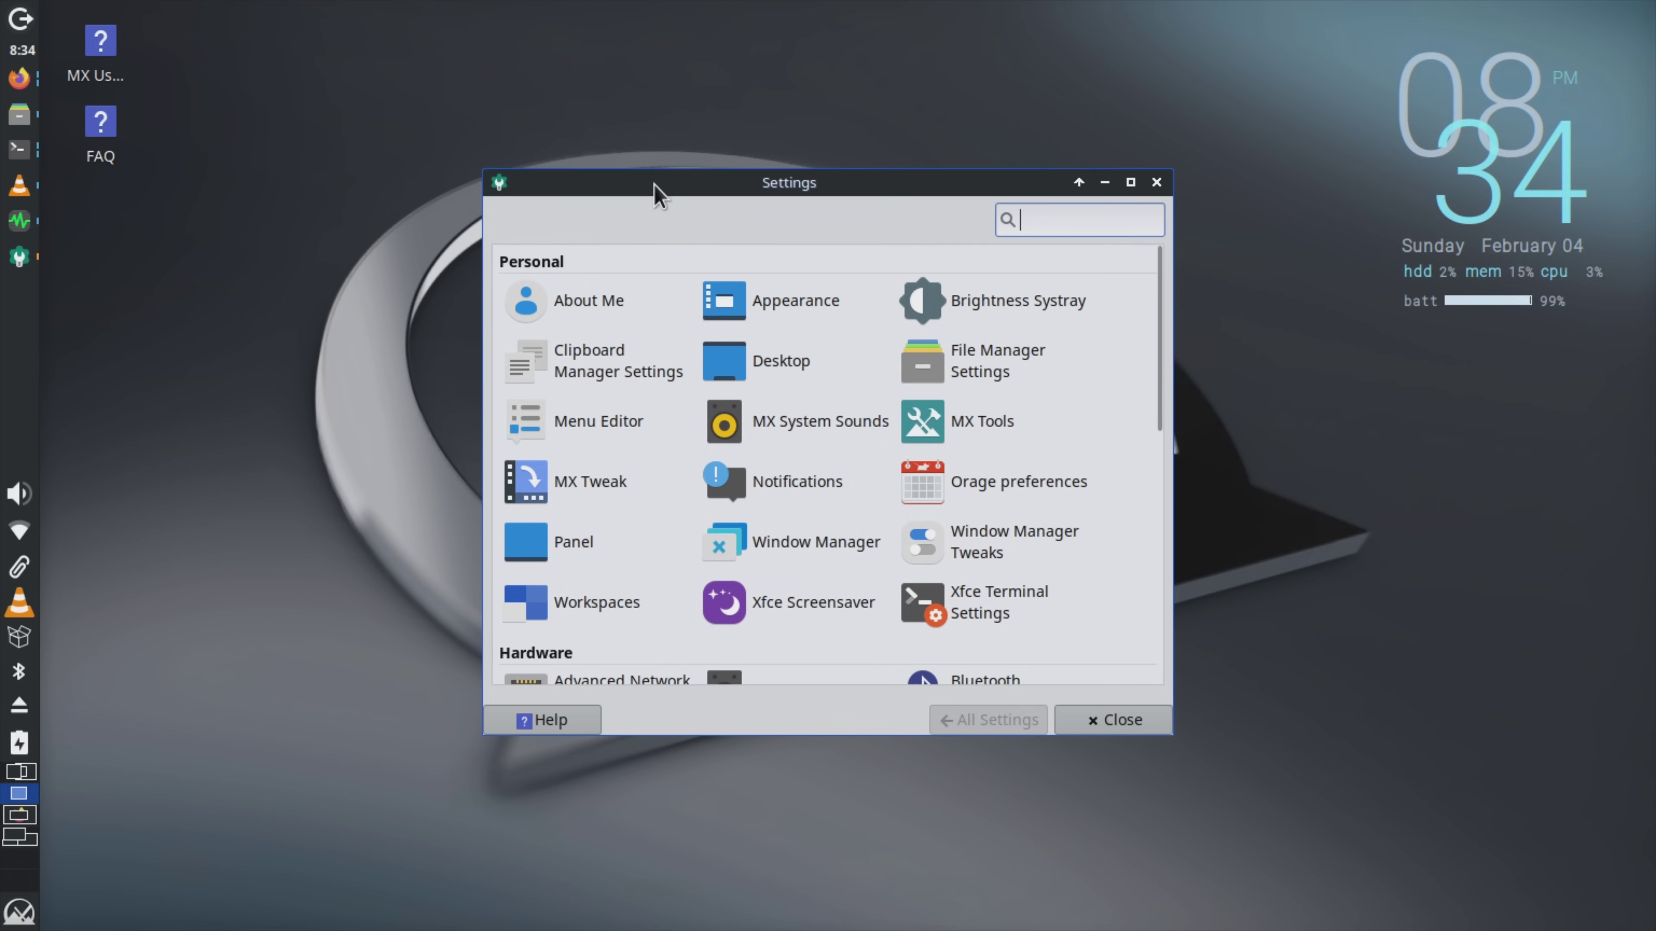
drag(688, 183, 846, 188)
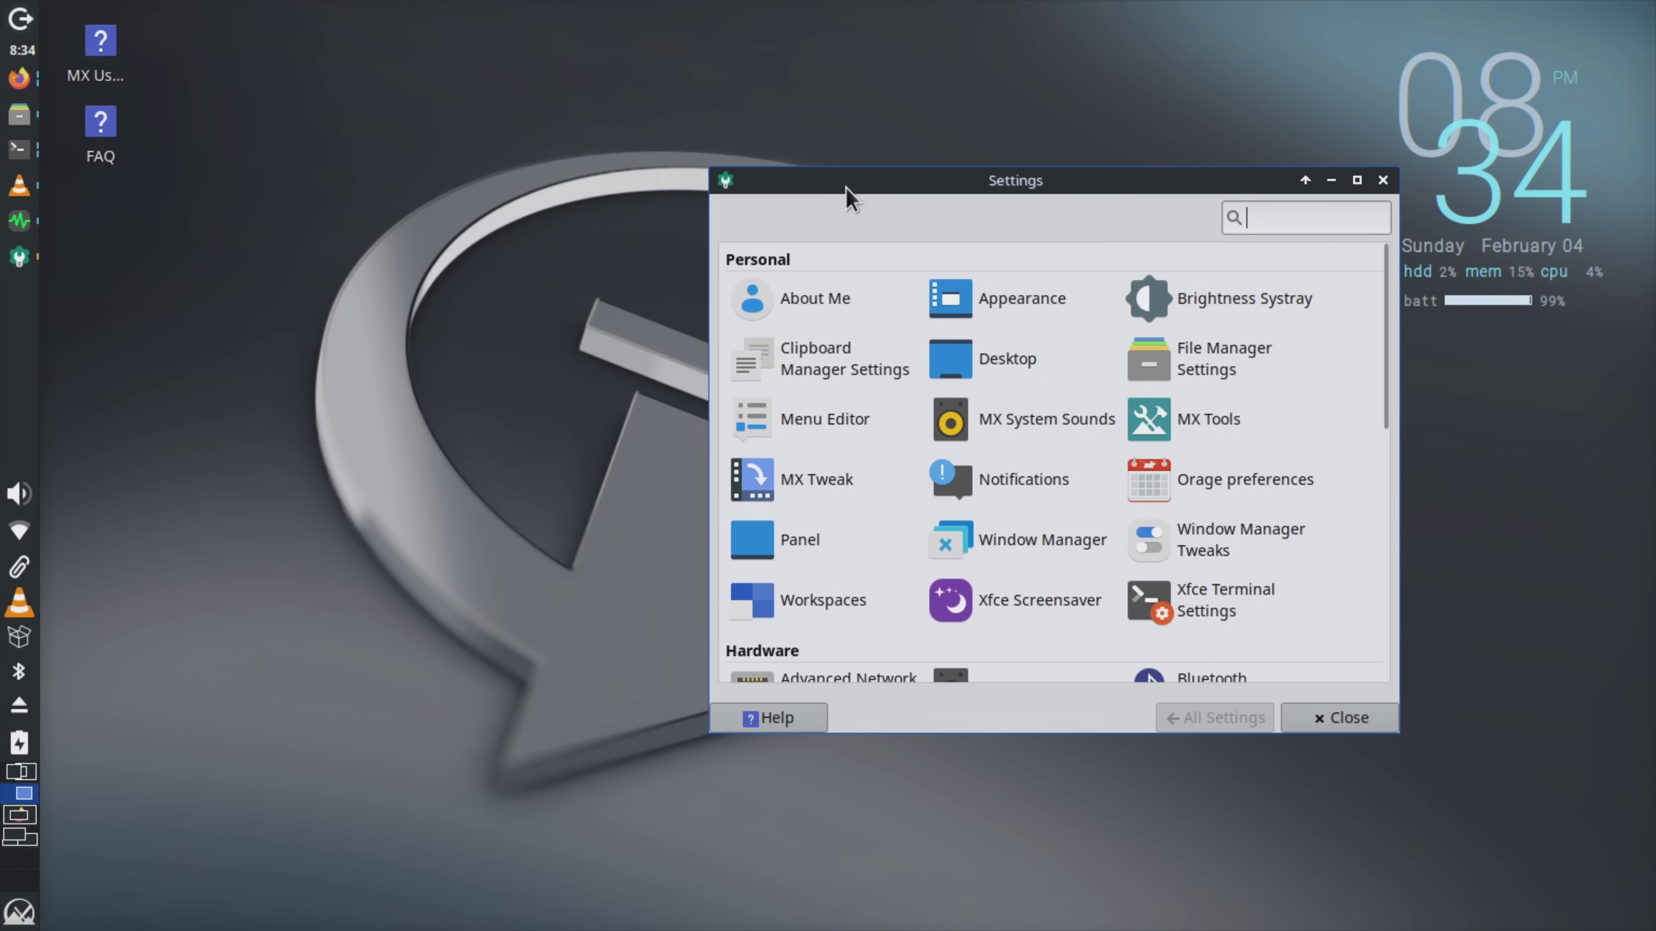
Switch to the empty workspace.
click(3, 862)
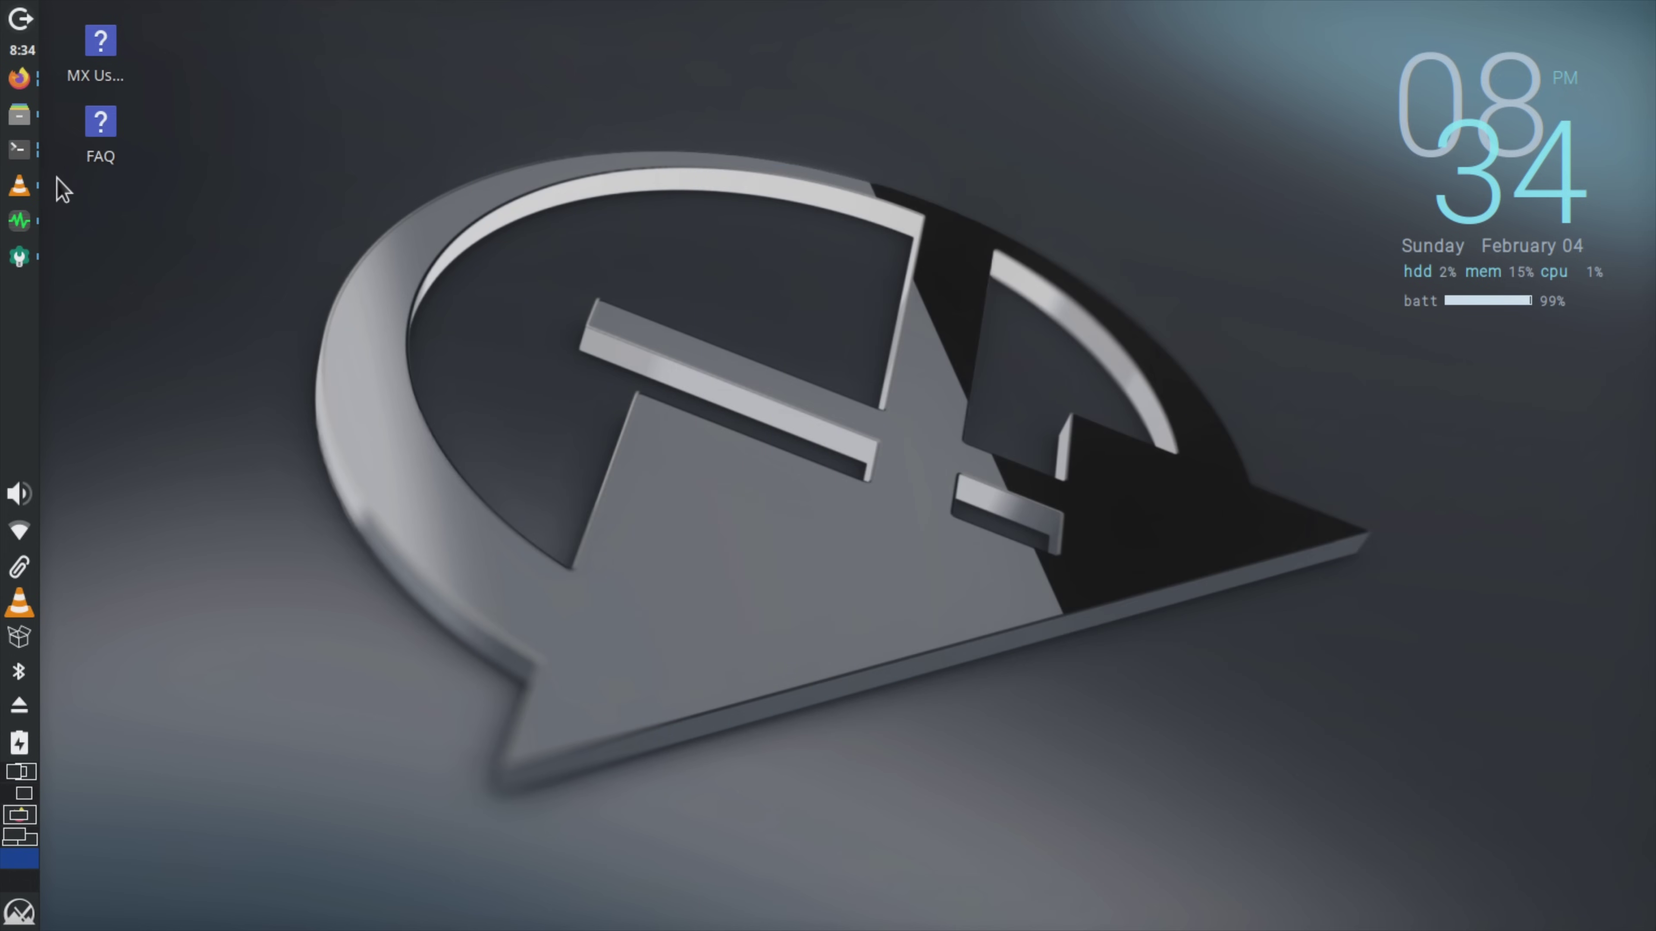
mouse_move(19, 79)
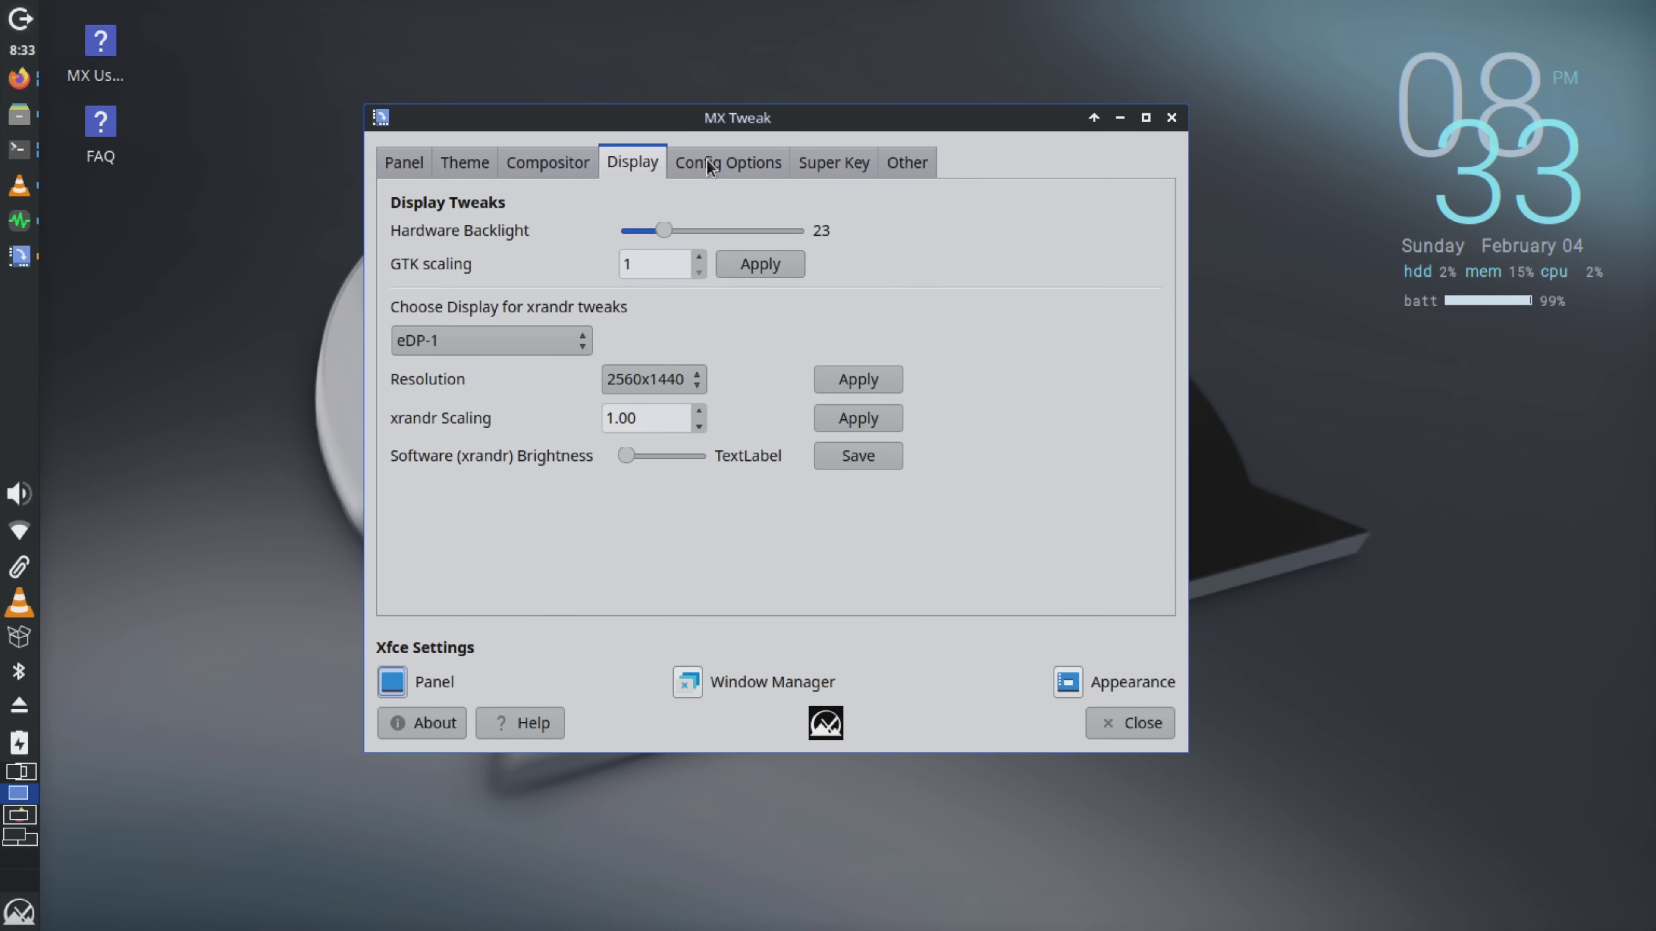
Review the Config Options, Super Key and Other settings in MX Tweak.
click(723, 165)
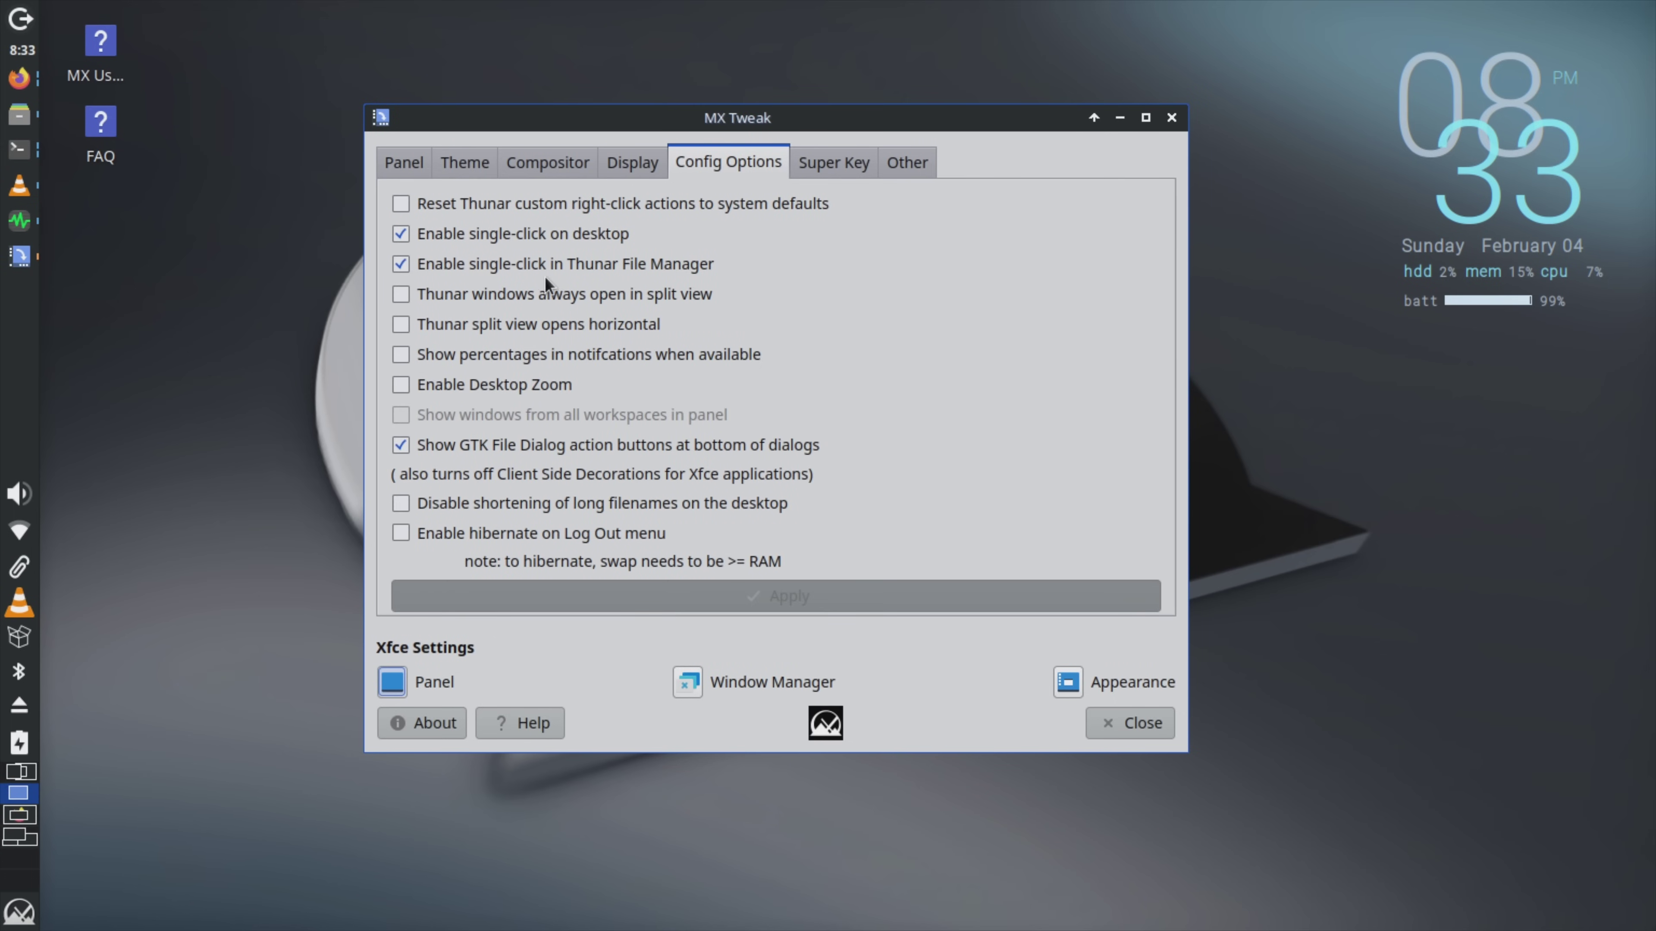
click(833, 154)
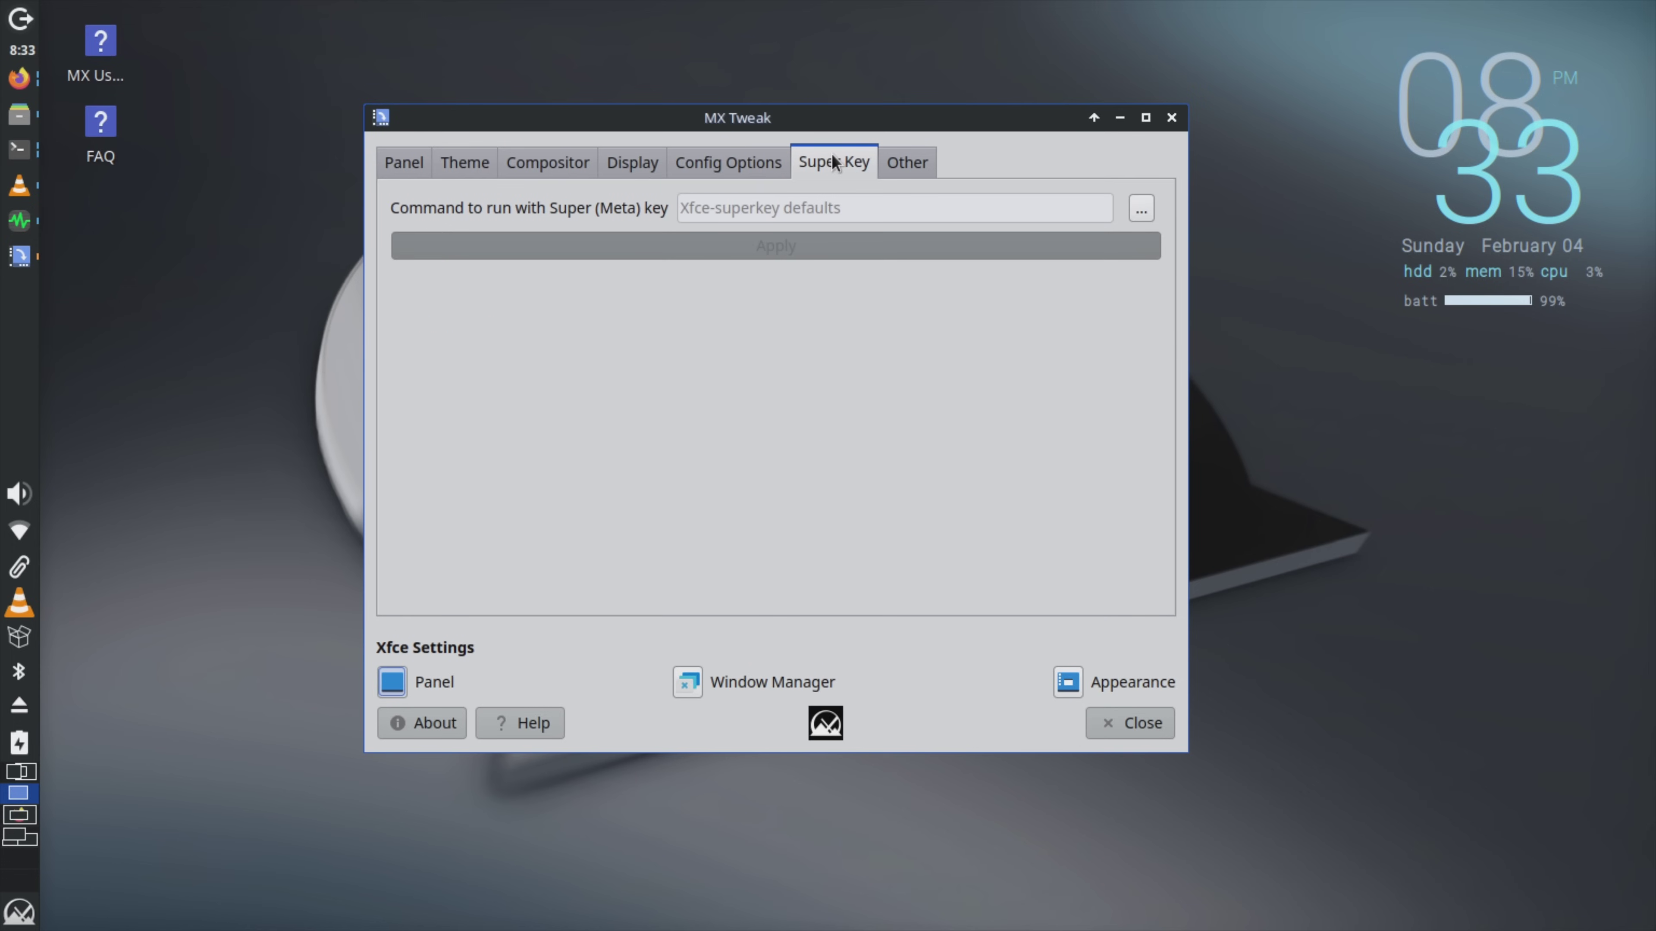
click(896, 171)
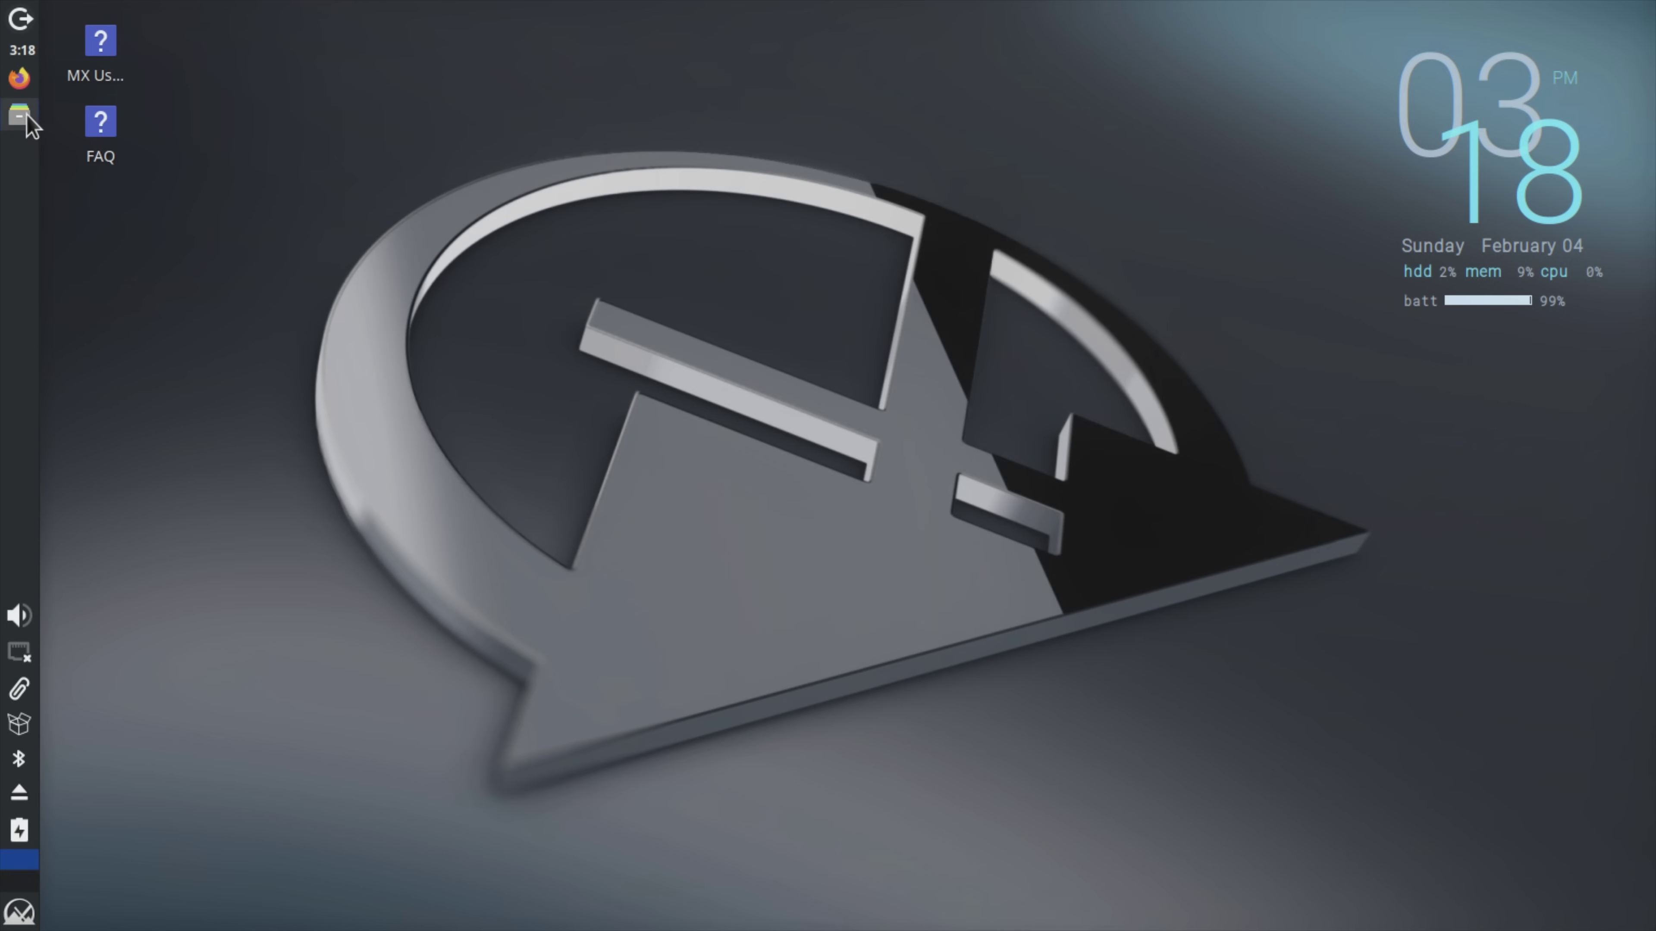
Open the home folder in the Thunar file manager, move its window towards the desktop's middle and show the contents in List View.
click(19, 115)
drag(329, 13, 842, 67)
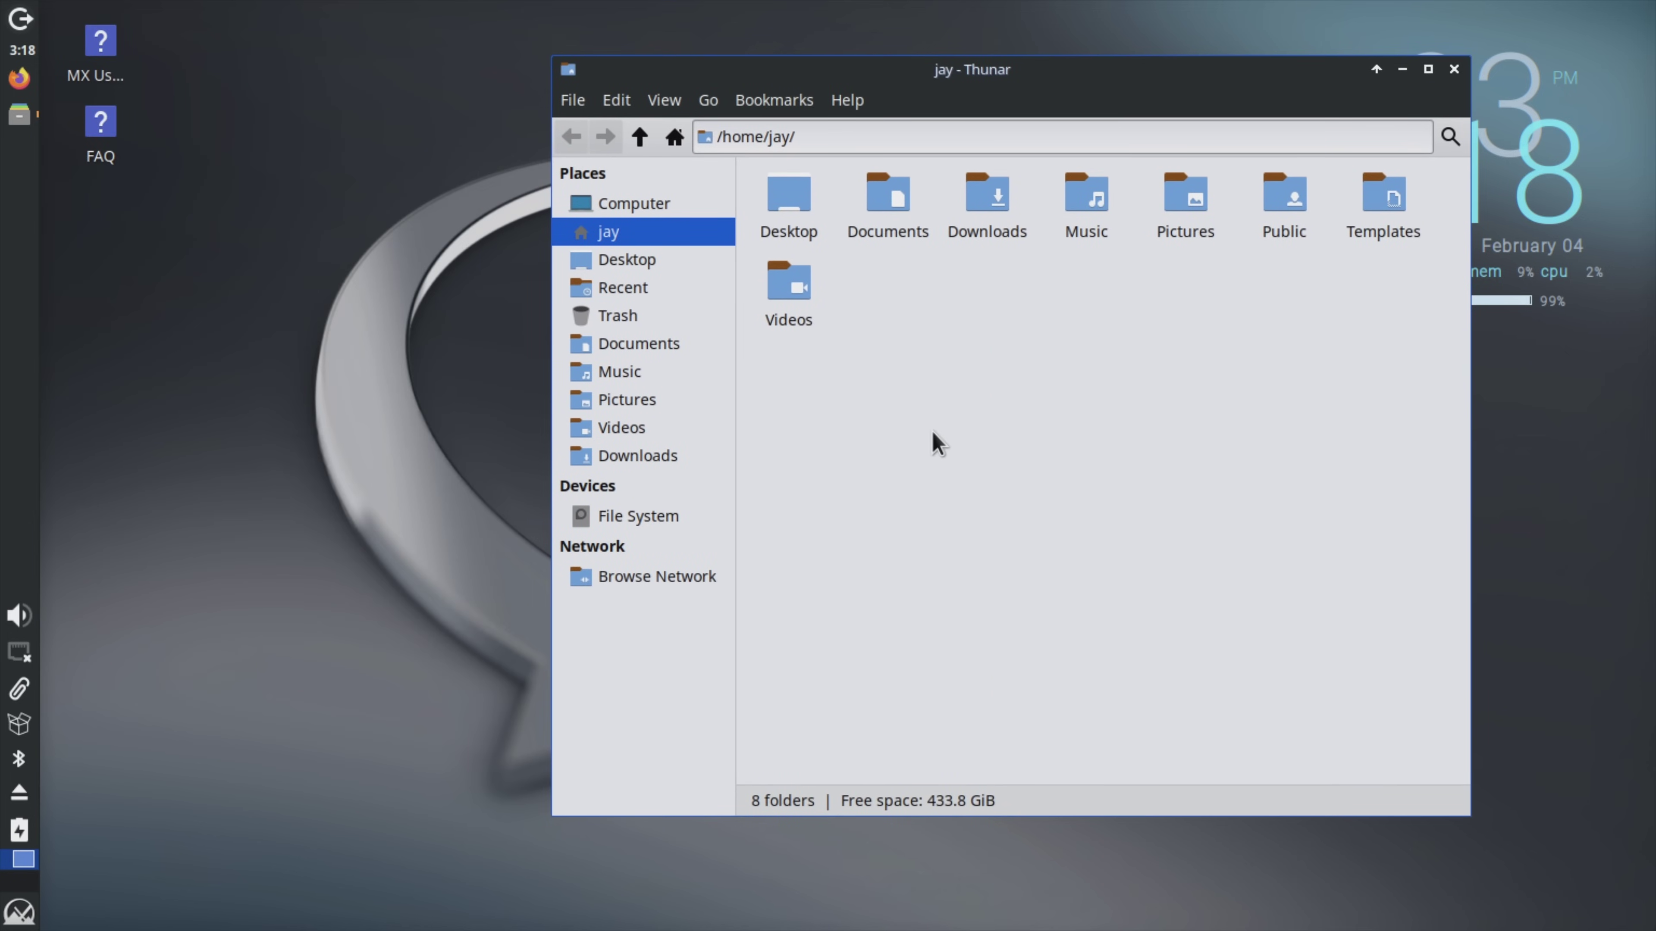
click(666, 103)
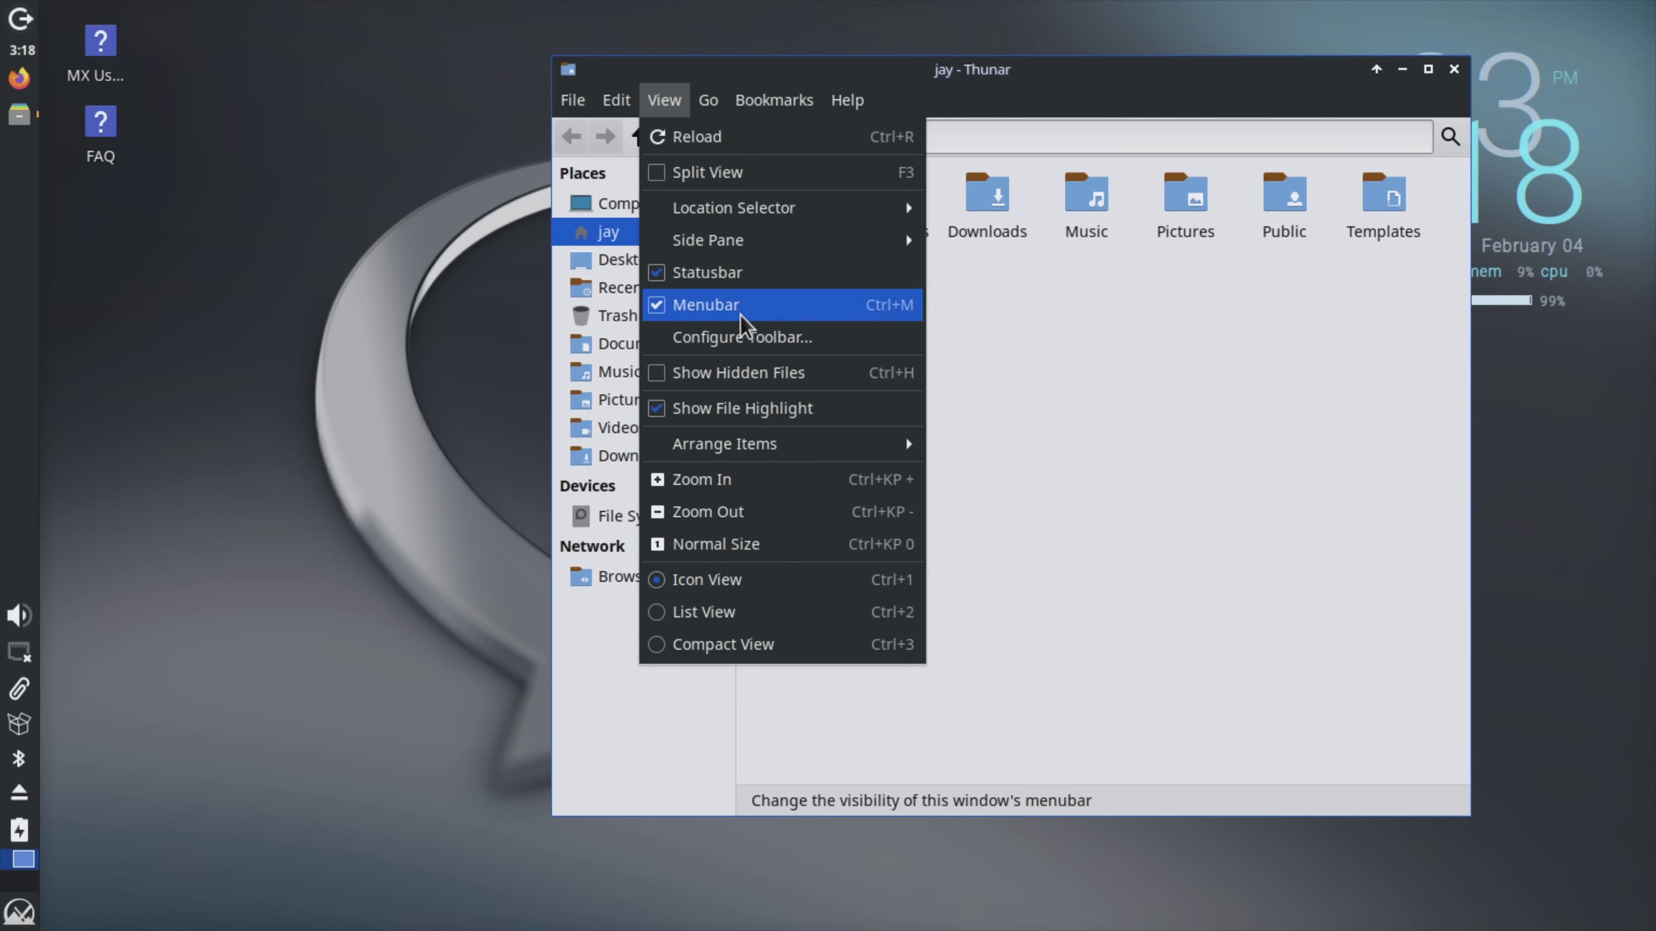
click(732, 612)
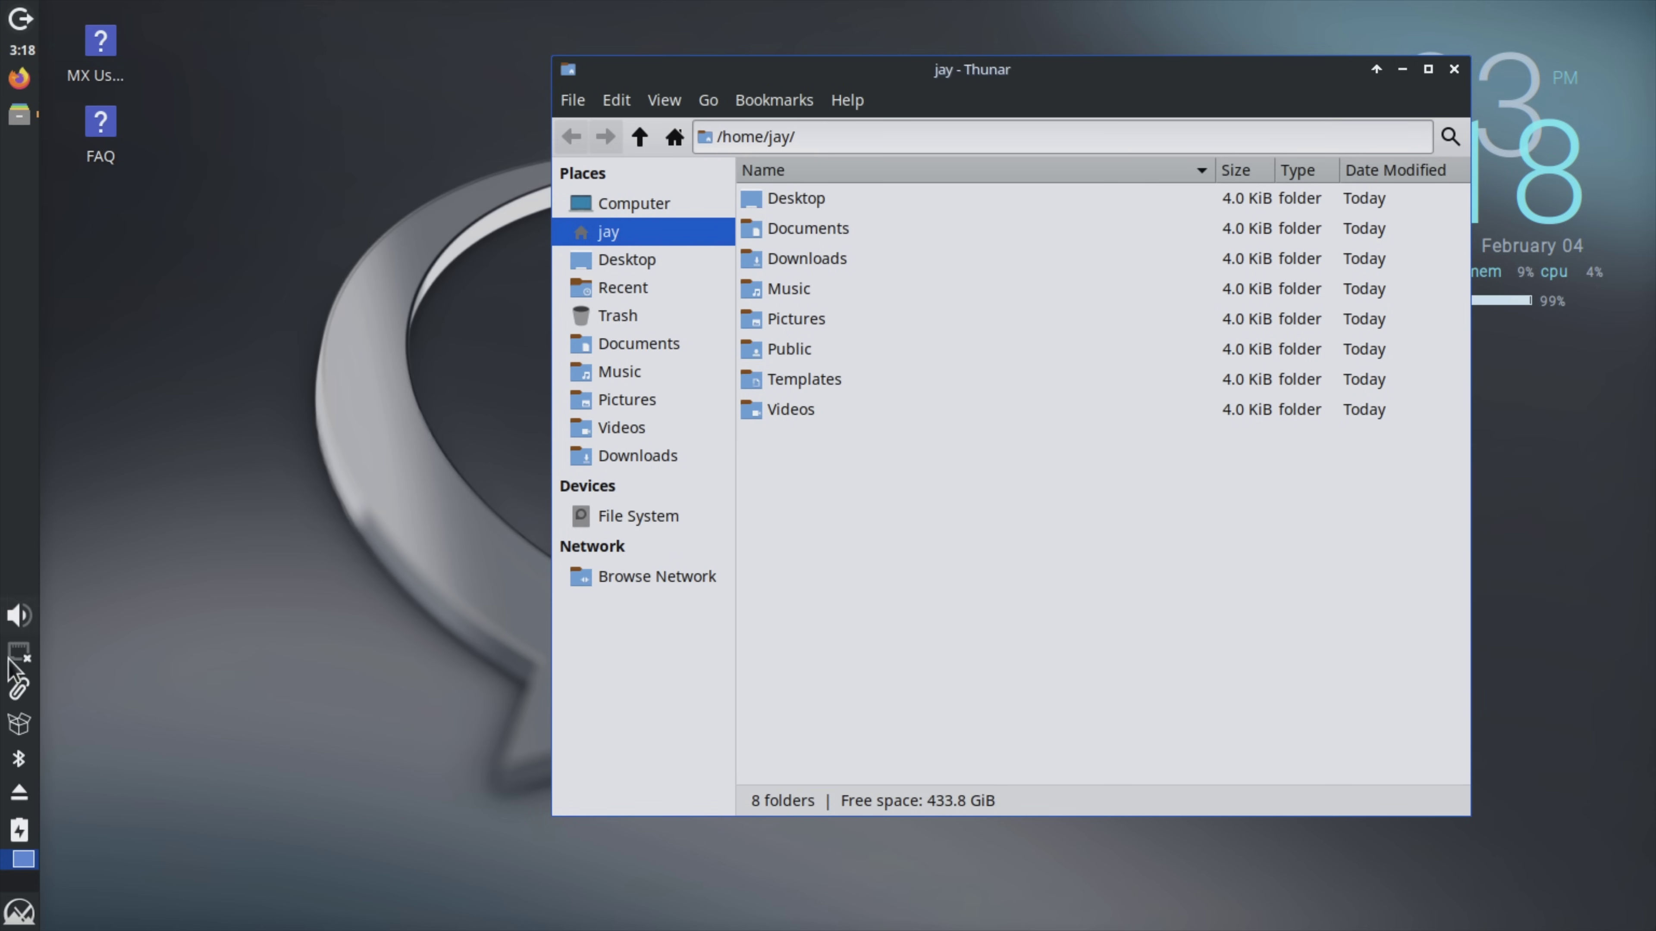
click(19, 911)
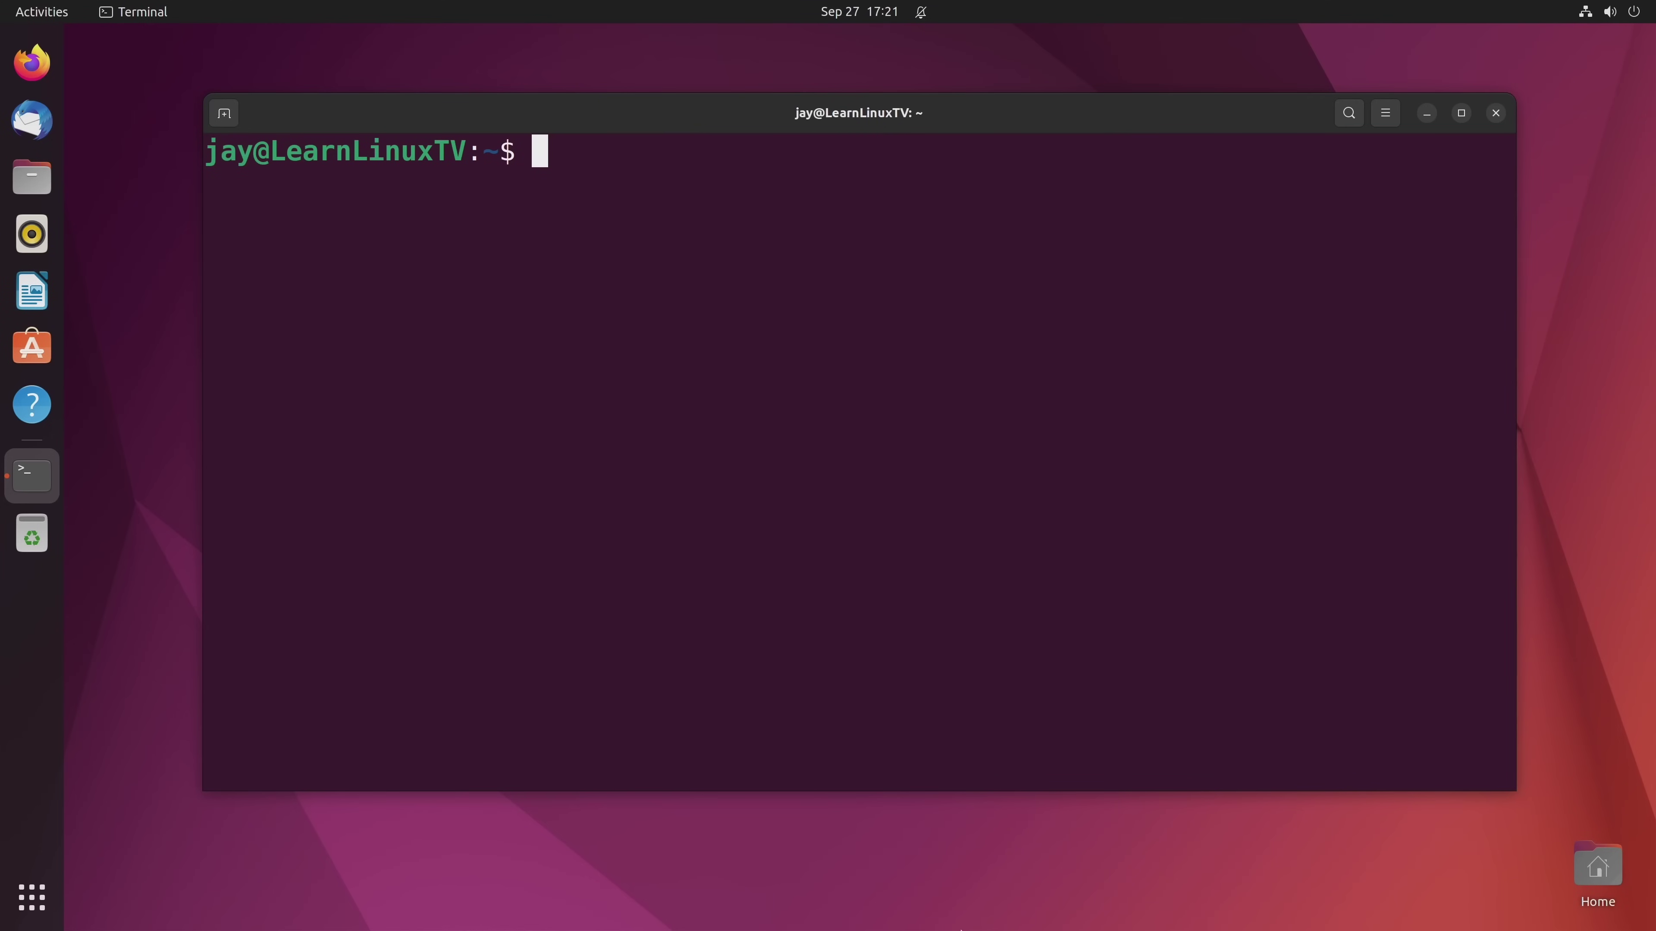
Install the mainline package with apt in the Ubuntu terminal, accepting the additional packages.
text(sudo a)
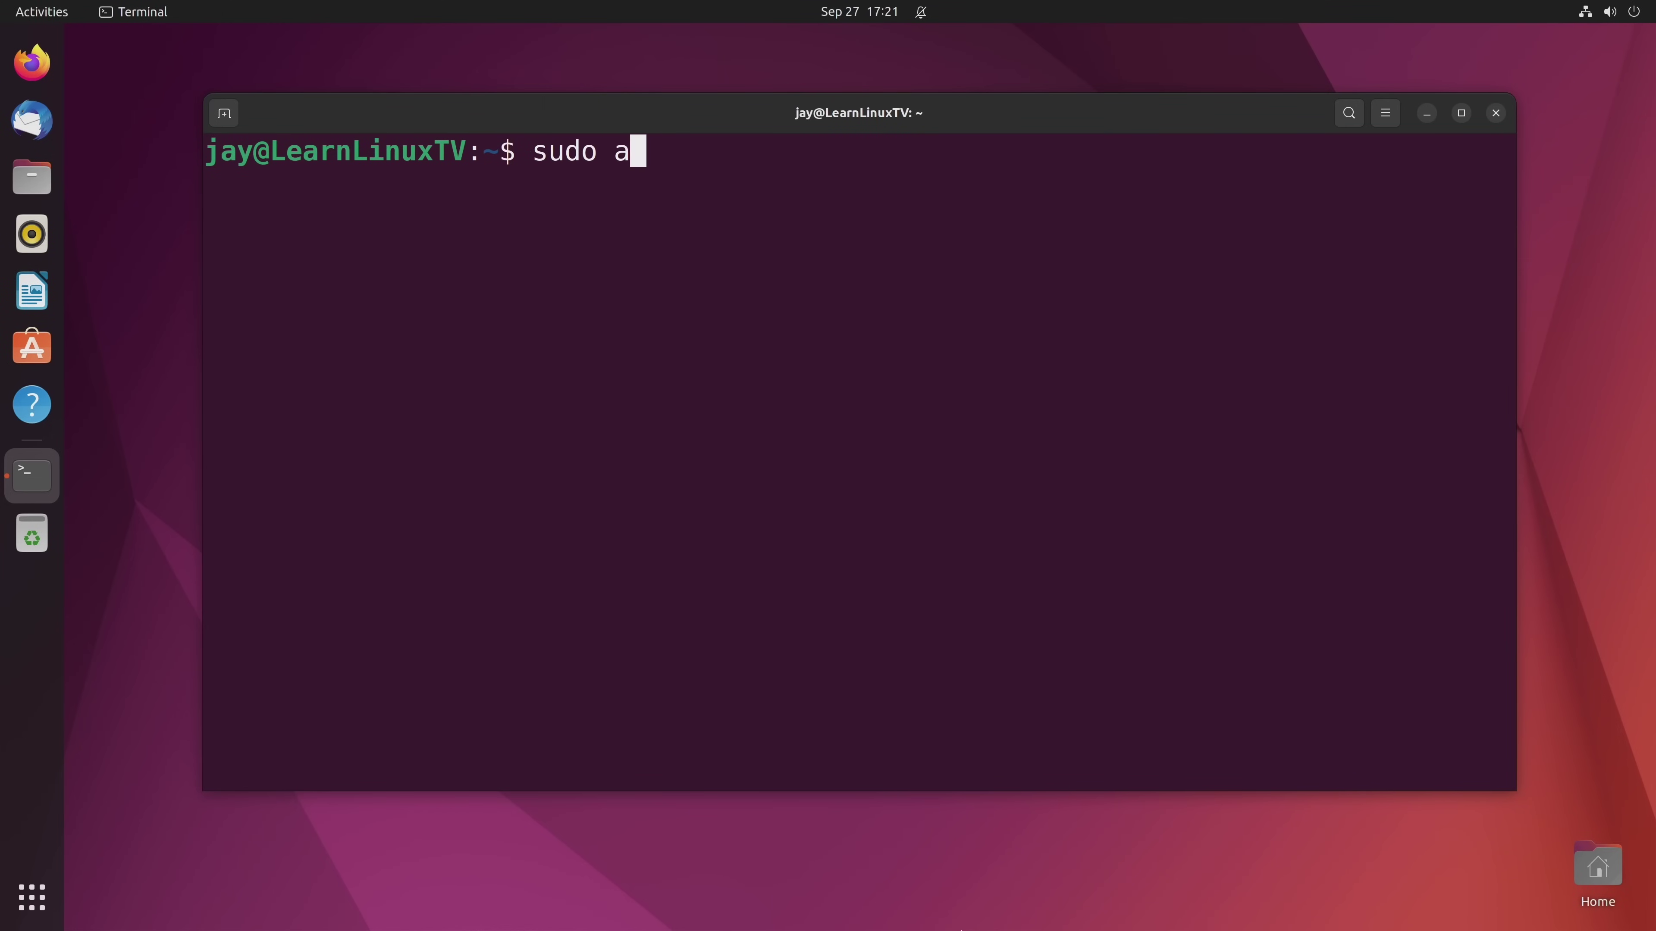
text(pt install mainline)
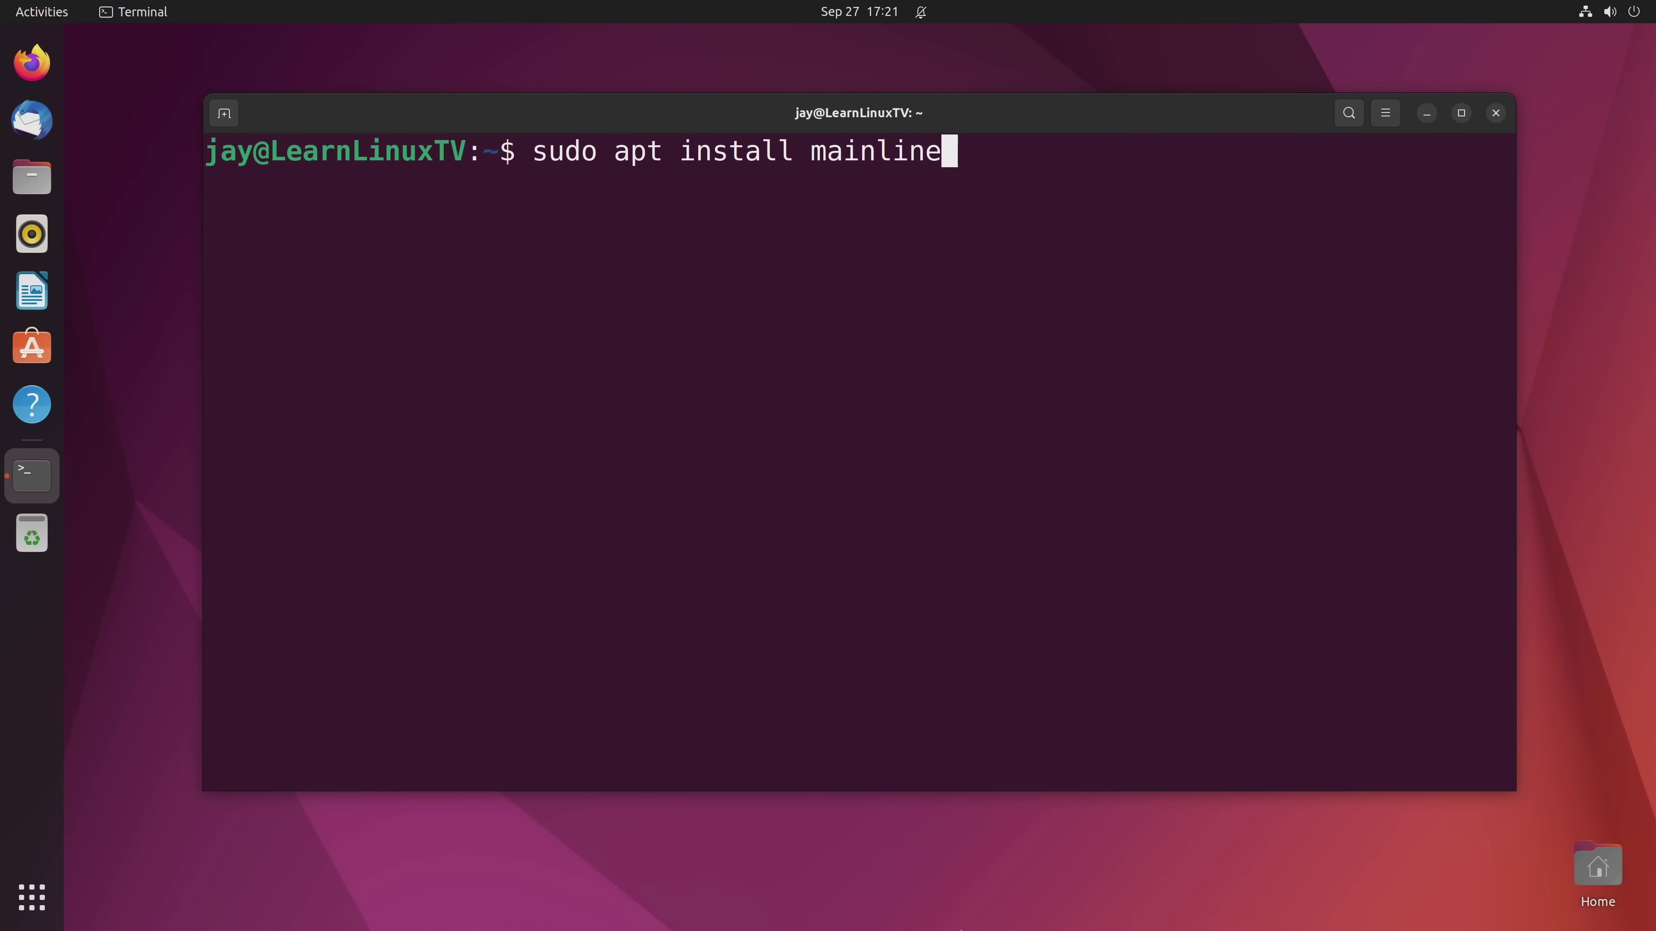
key(Return)
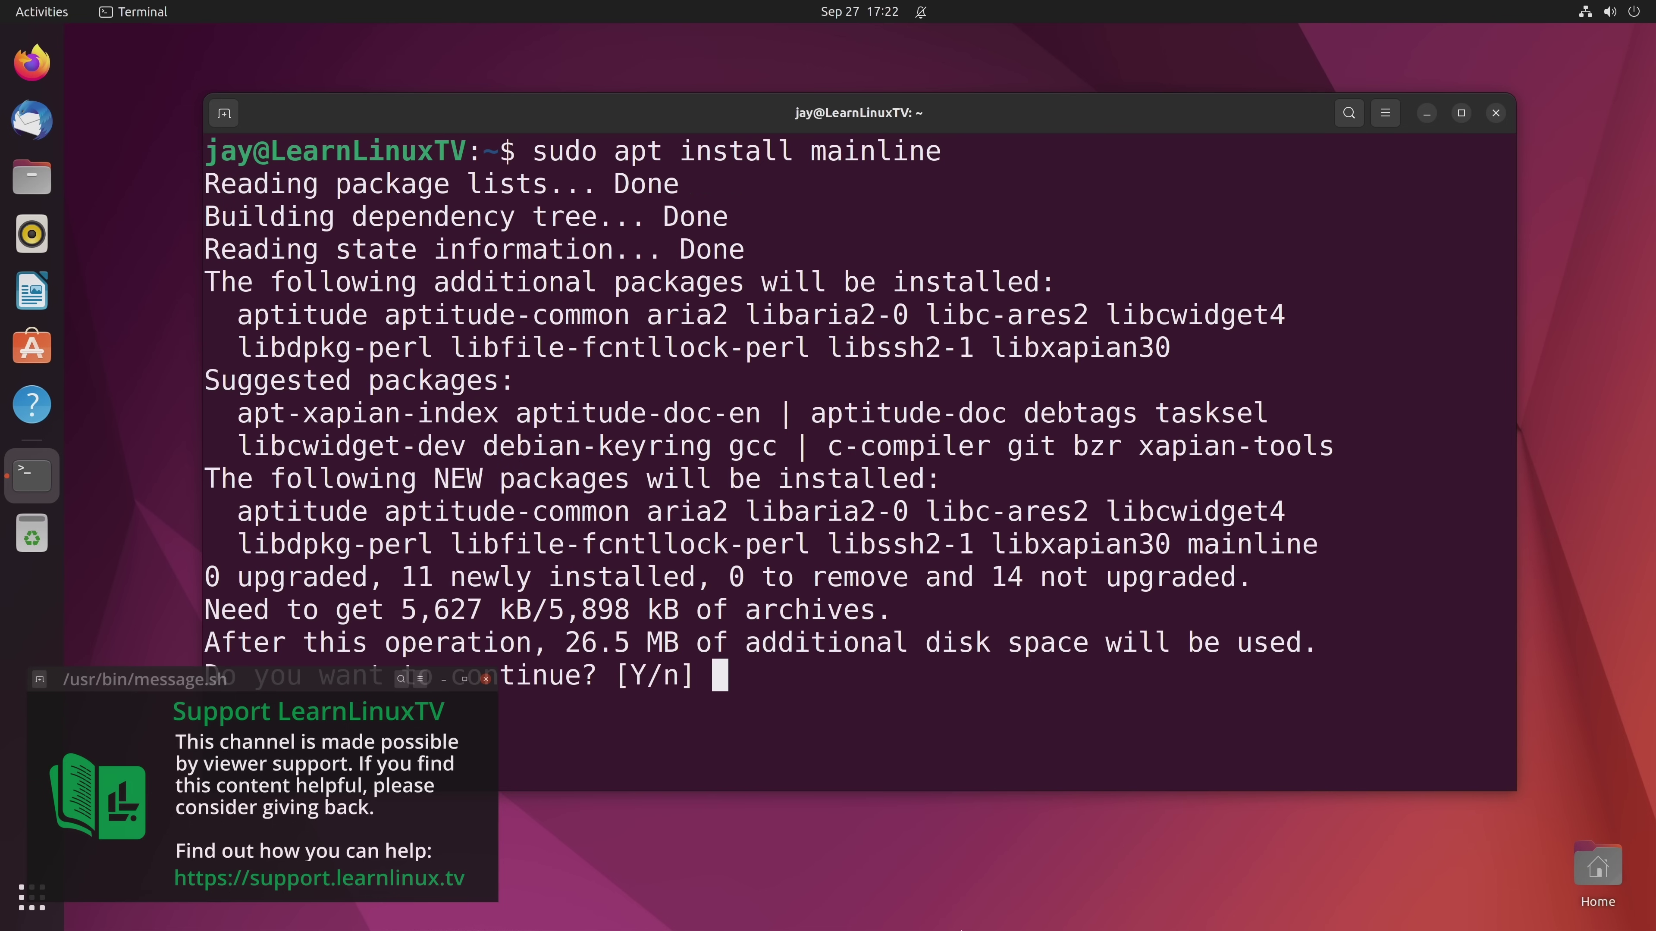
key(Return)
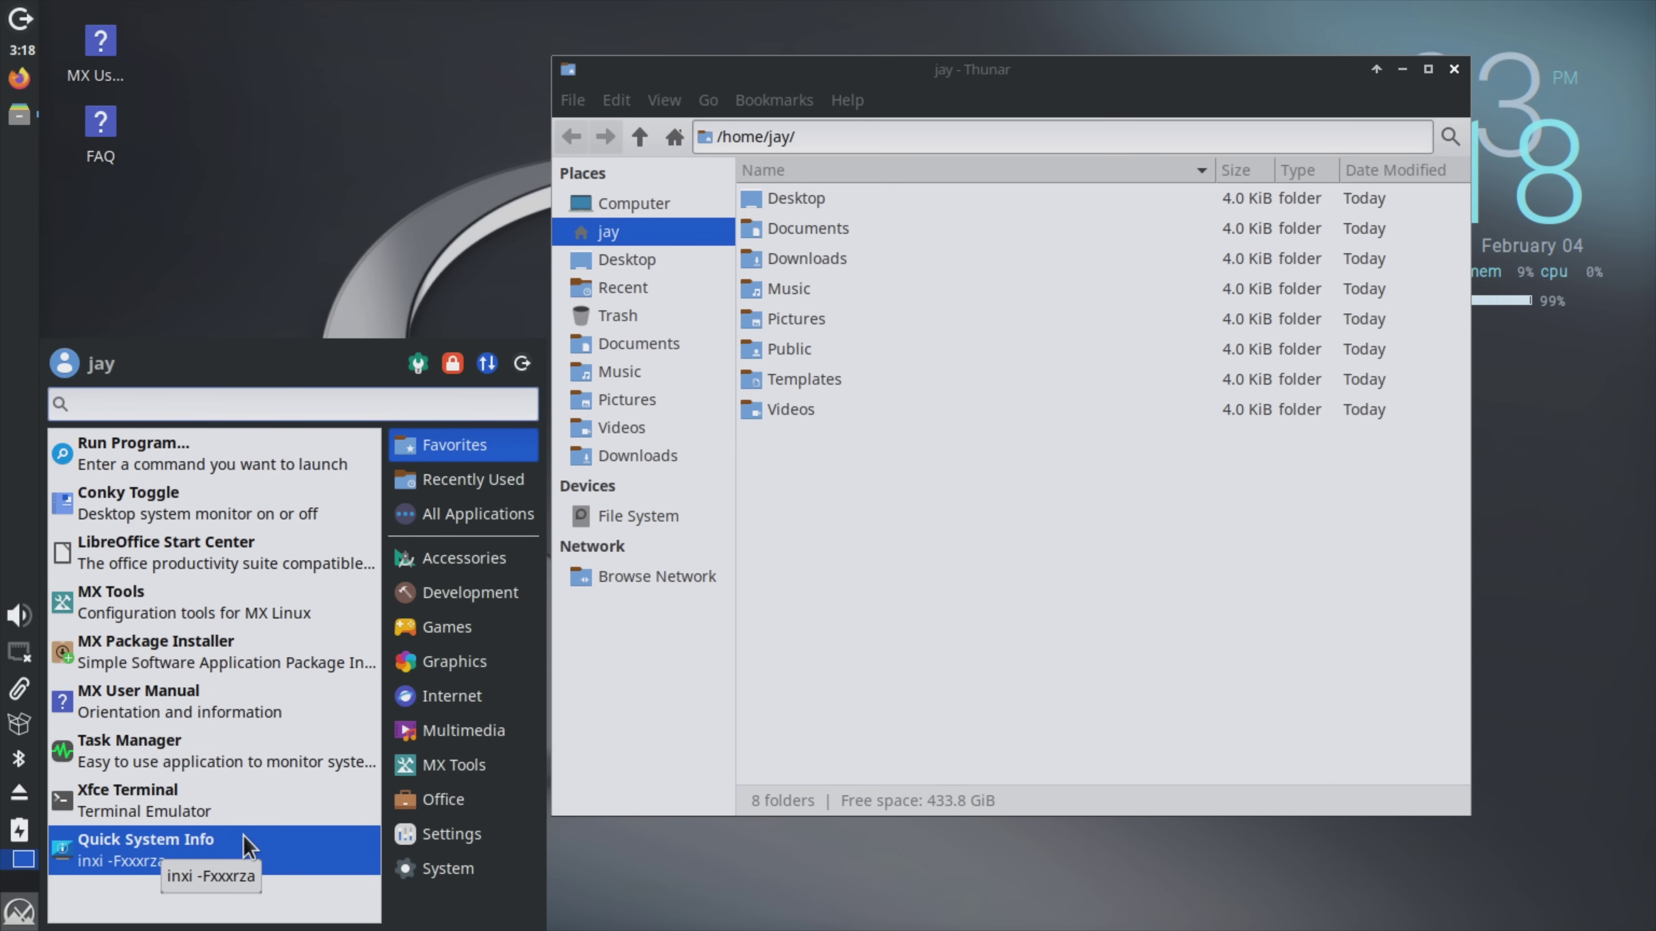
Look through the Multimedia and Office applications in the MX Linux launcher.
click(464, 731)
click(457, 796)
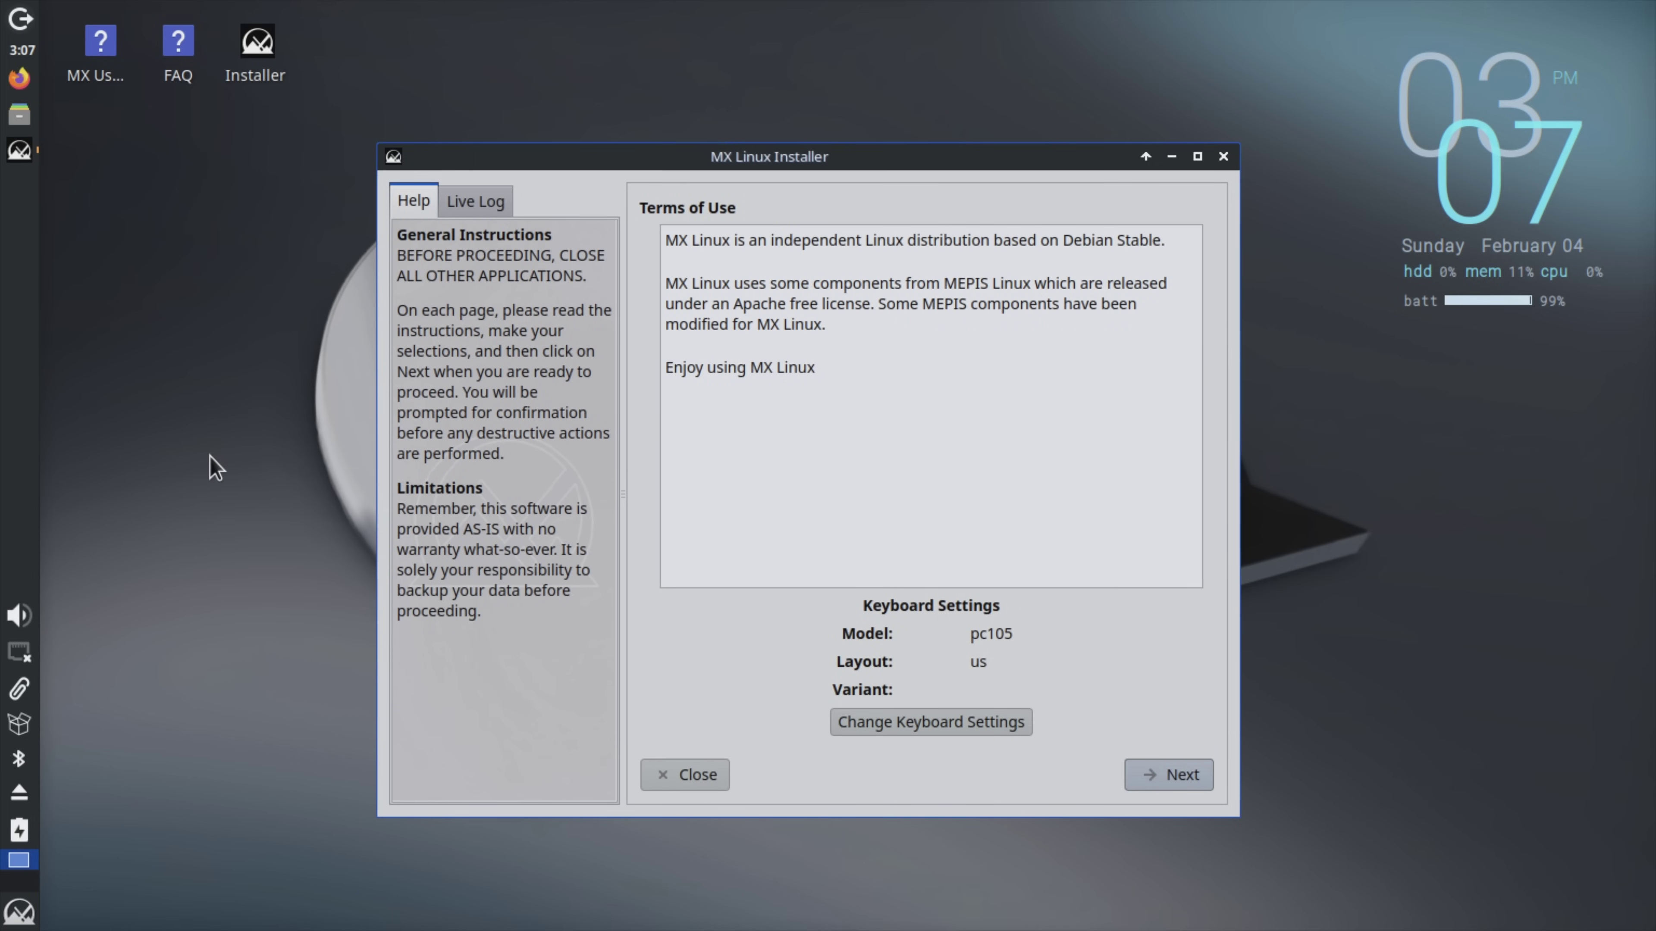
Start the MX Linux installation as a regular install using the entire disk sda.
click(1150, 788)
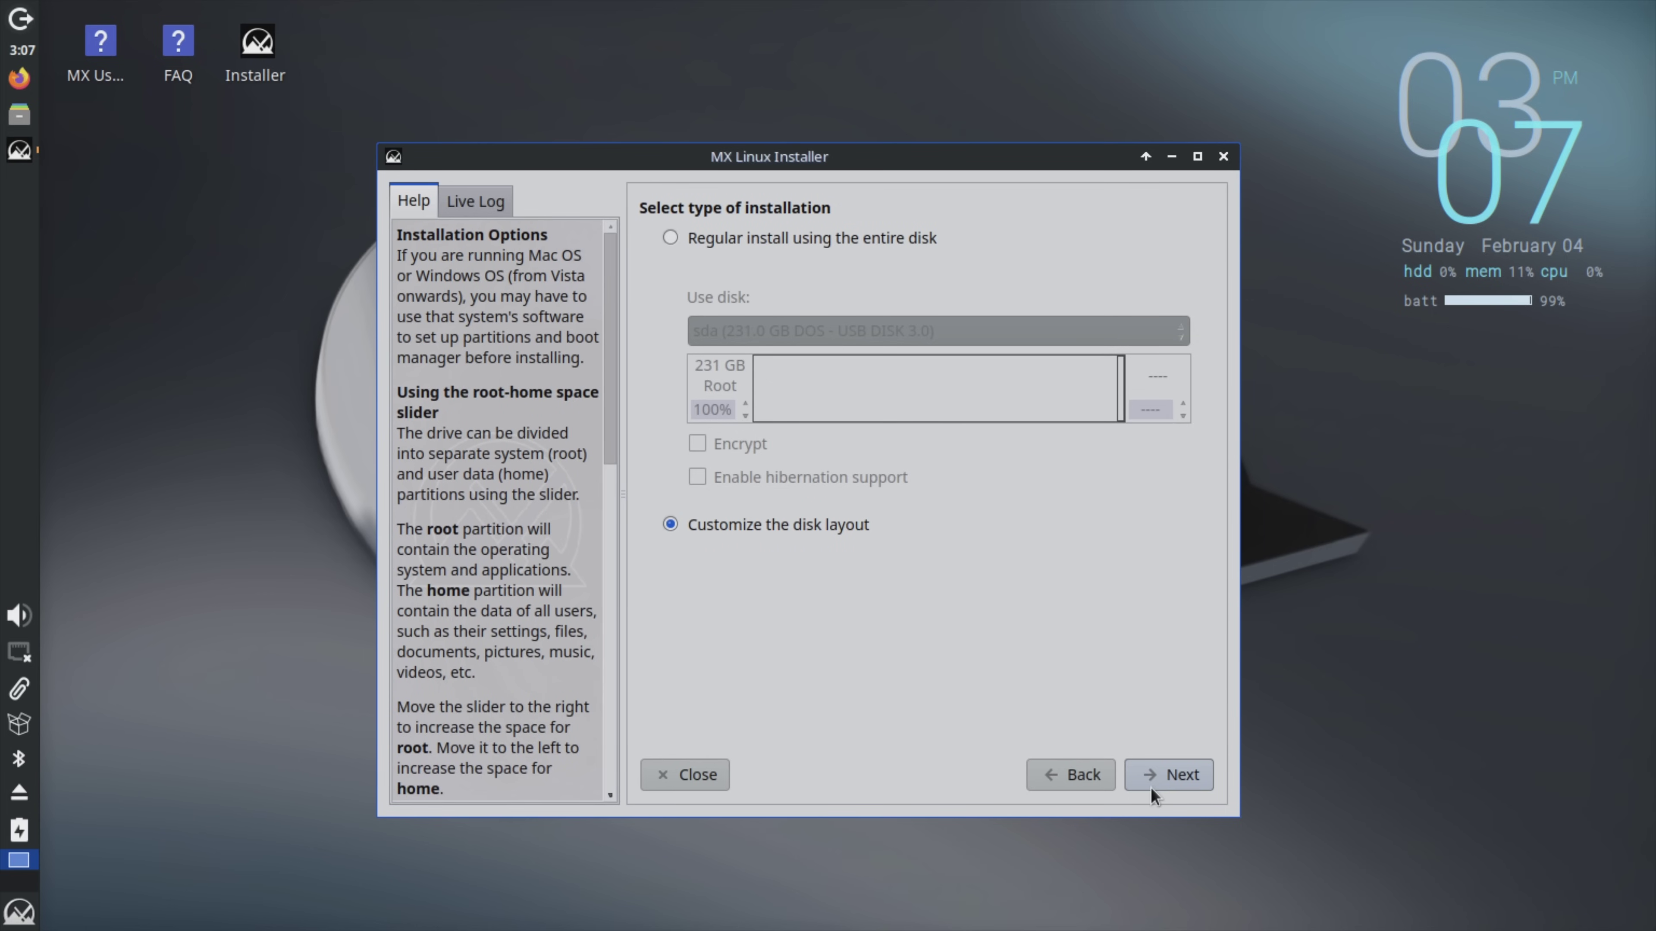
click(862, 237)
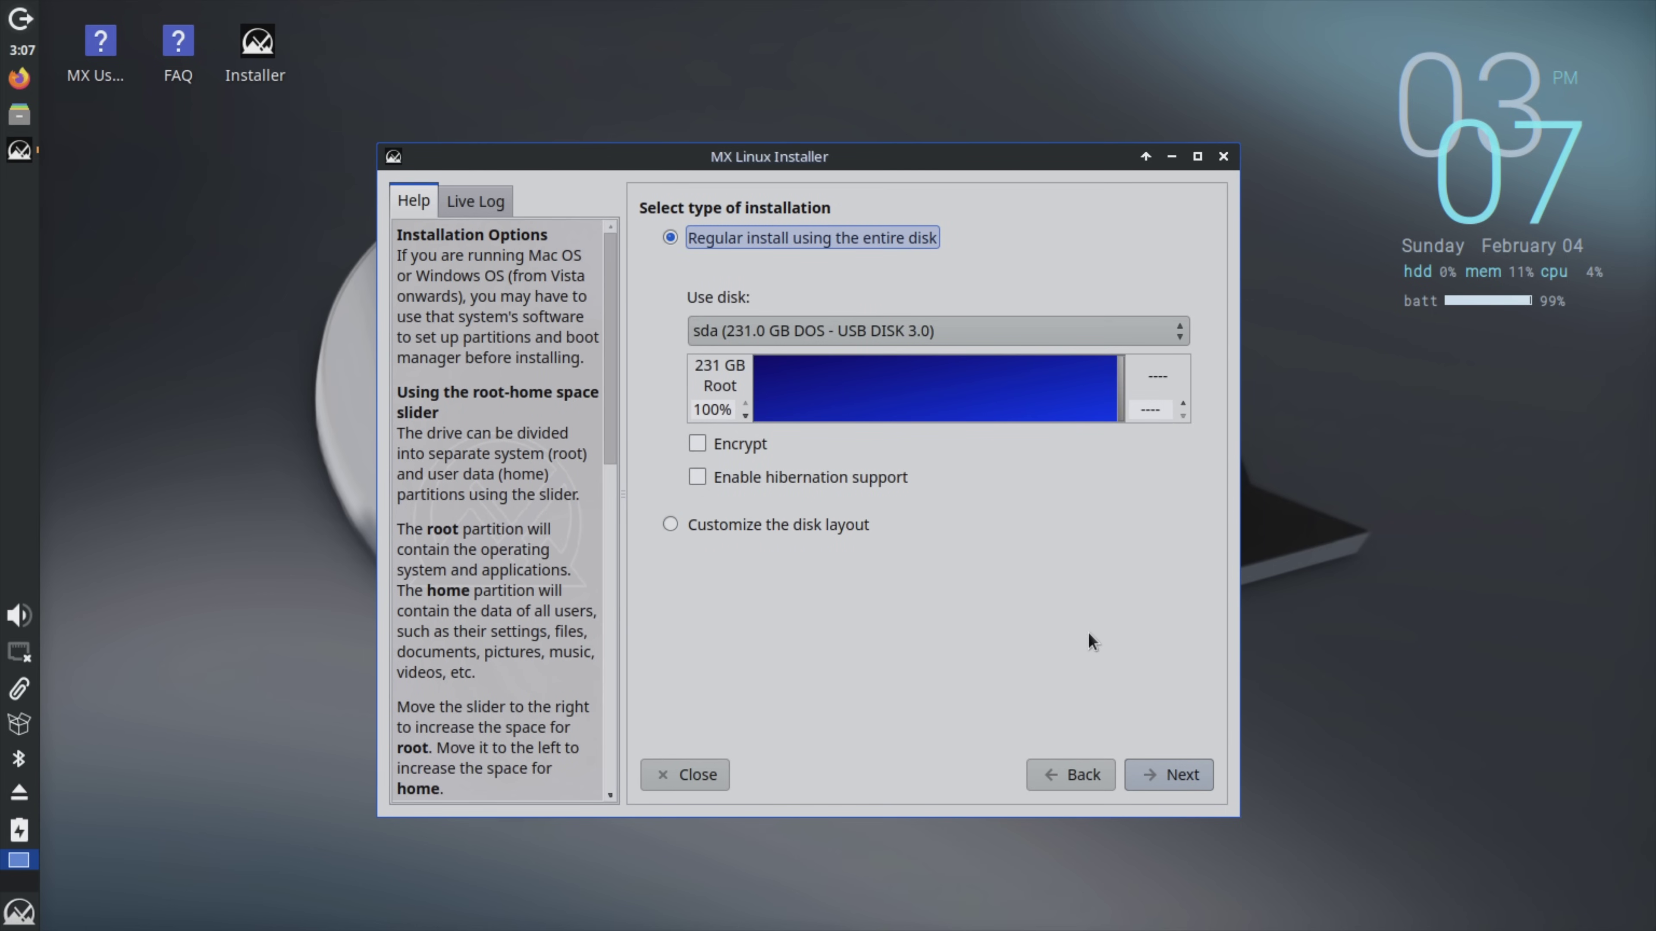
click(1178, 781)
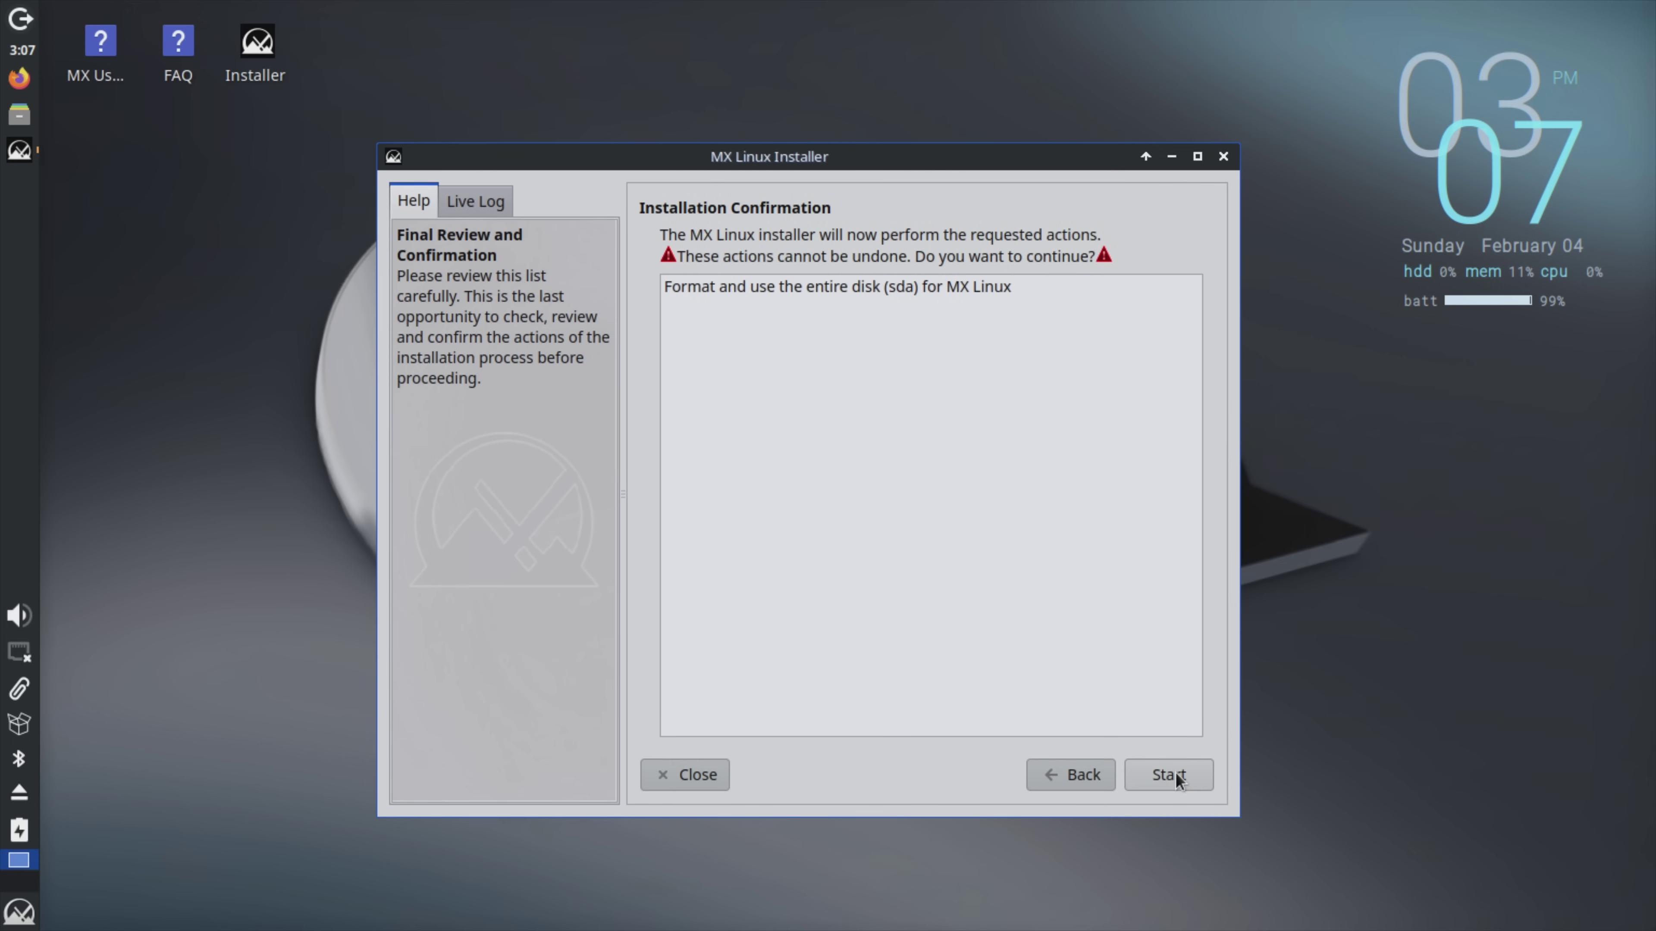
click(1176, 773)
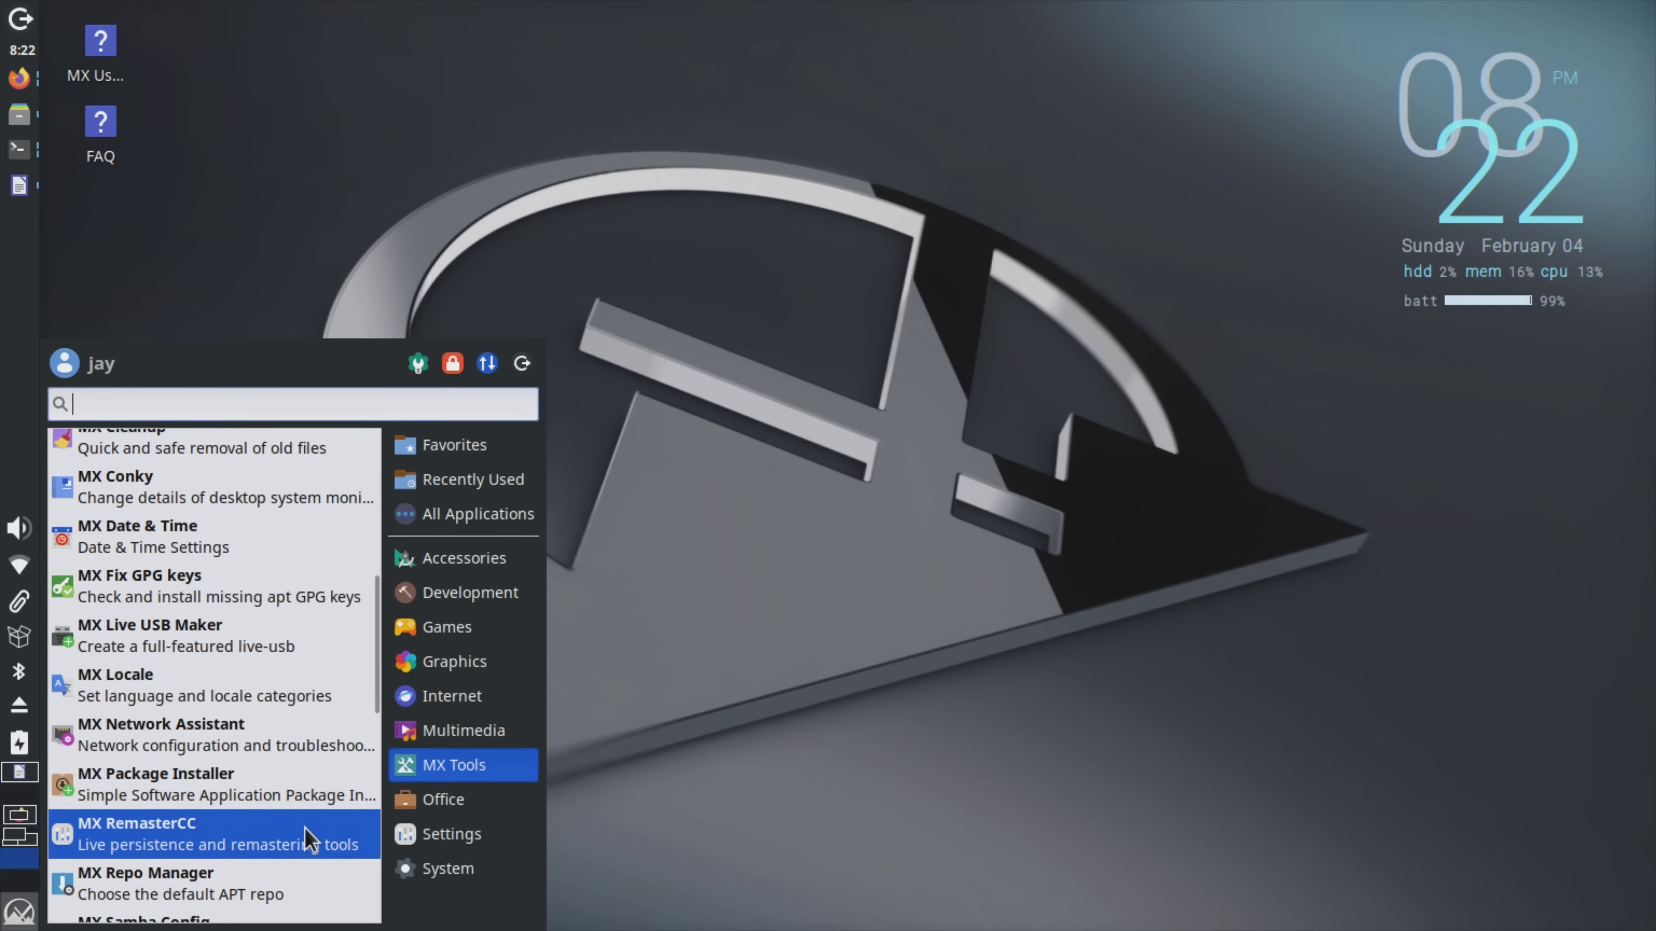
Look through the rest of the MX Tools applications in the launcher and open User Installed Packages.
scroll(306, 842, down, 8)
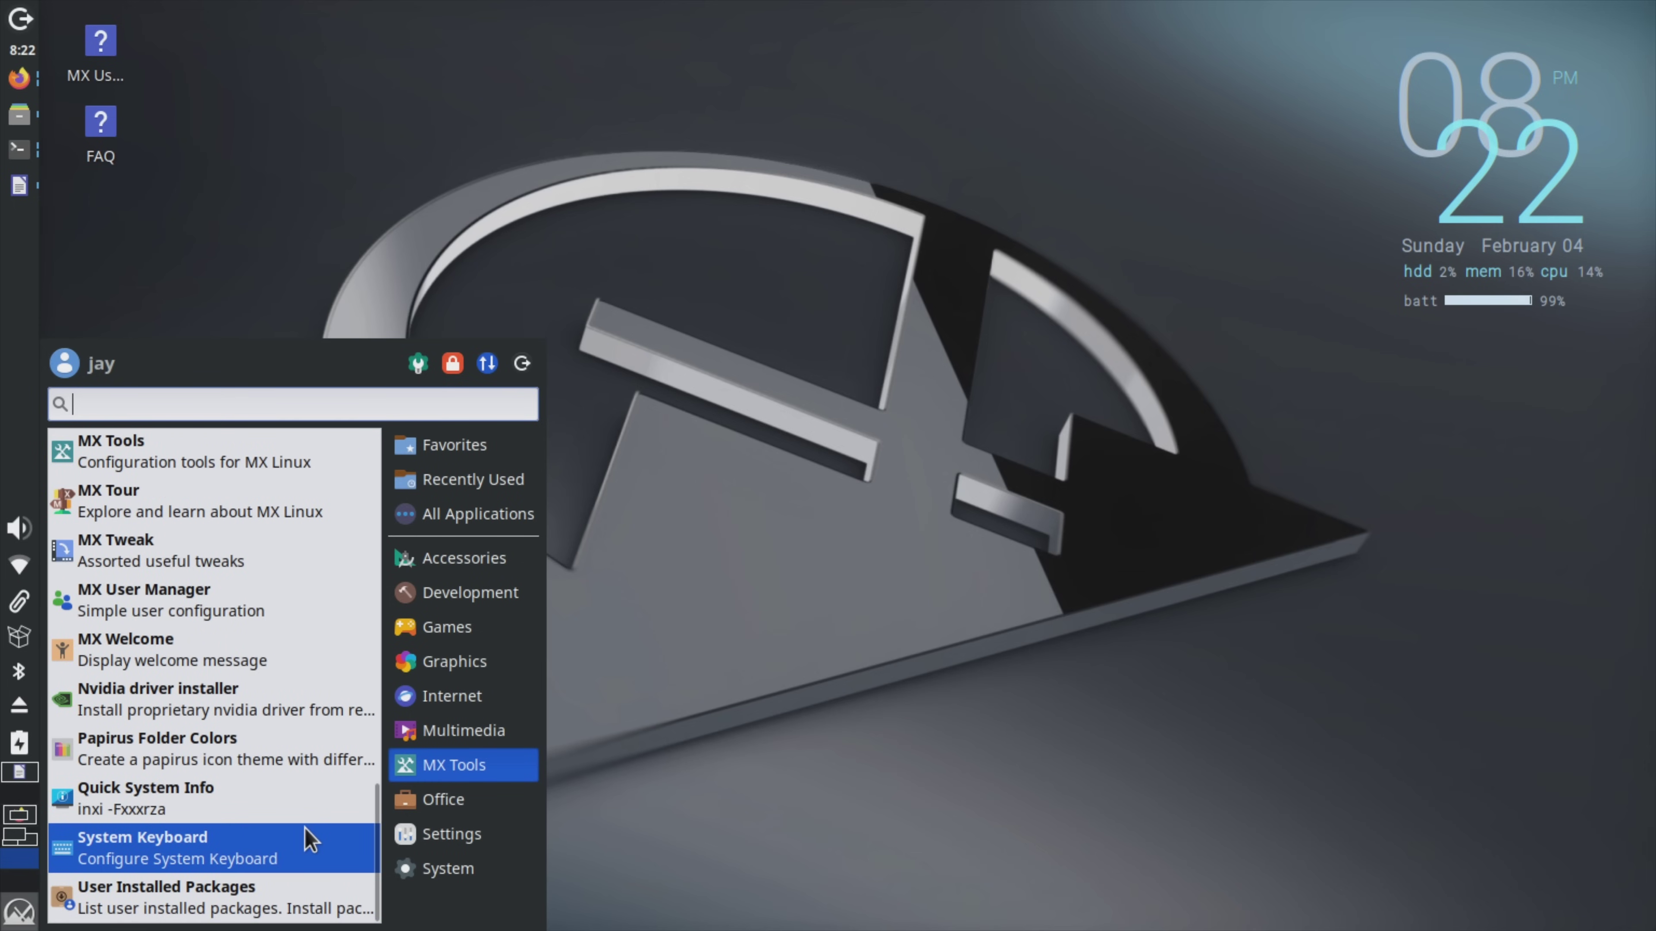
click(286, 908)
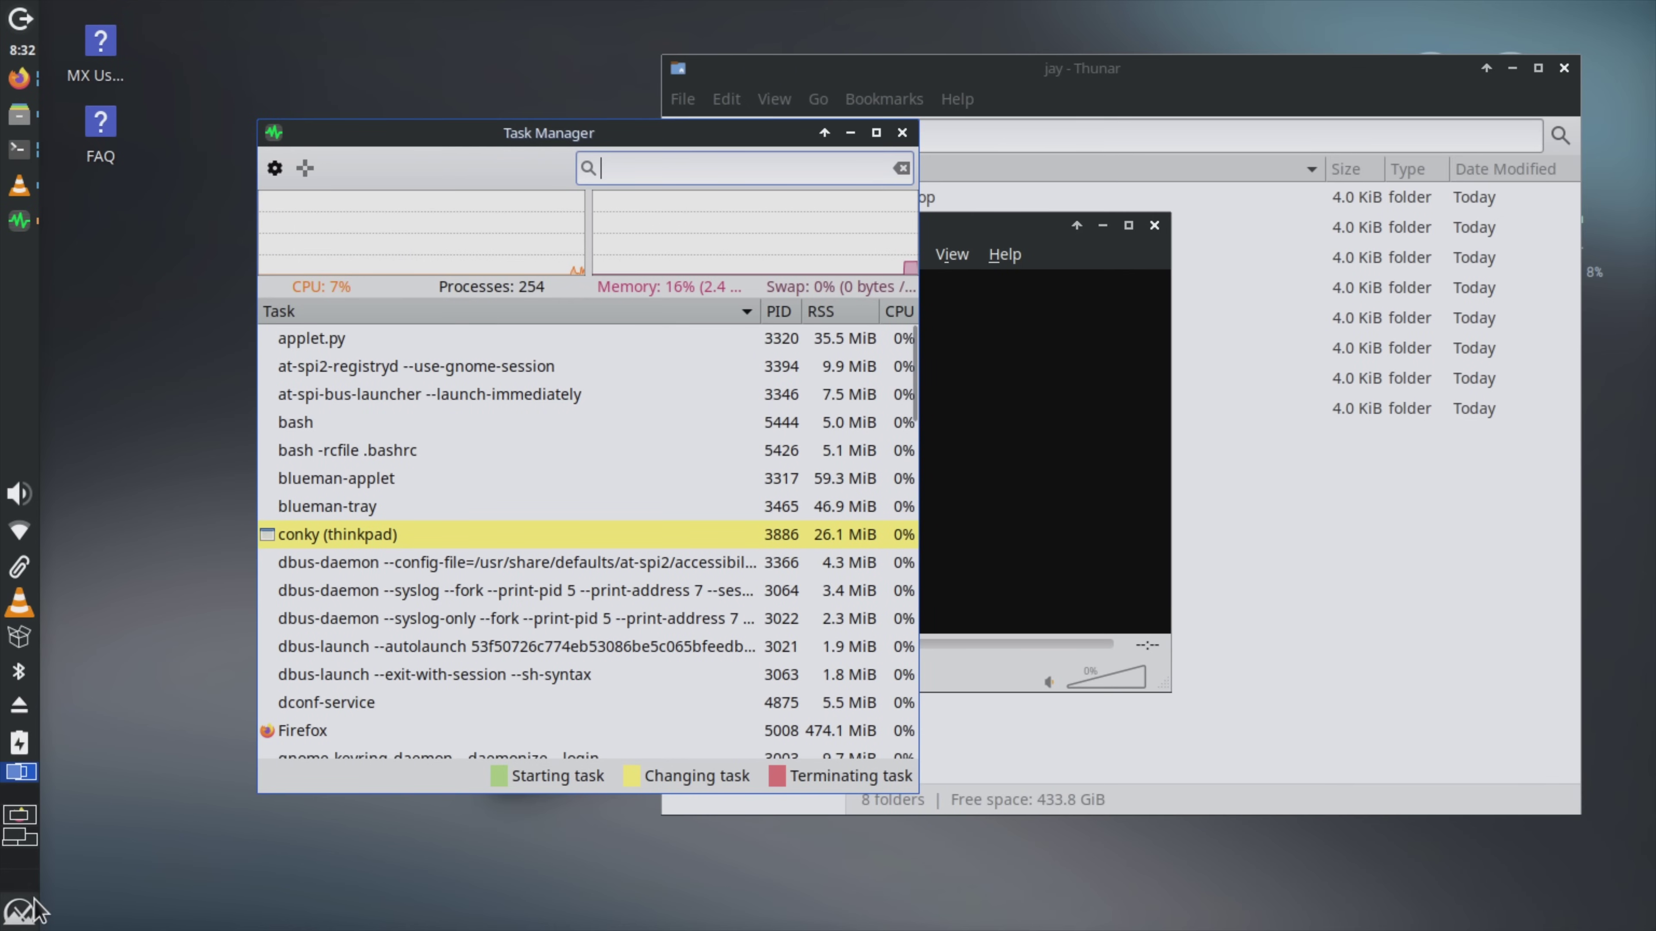
Launch Geany from the Development applications and move its window to the second workspace.
click(26, 907)
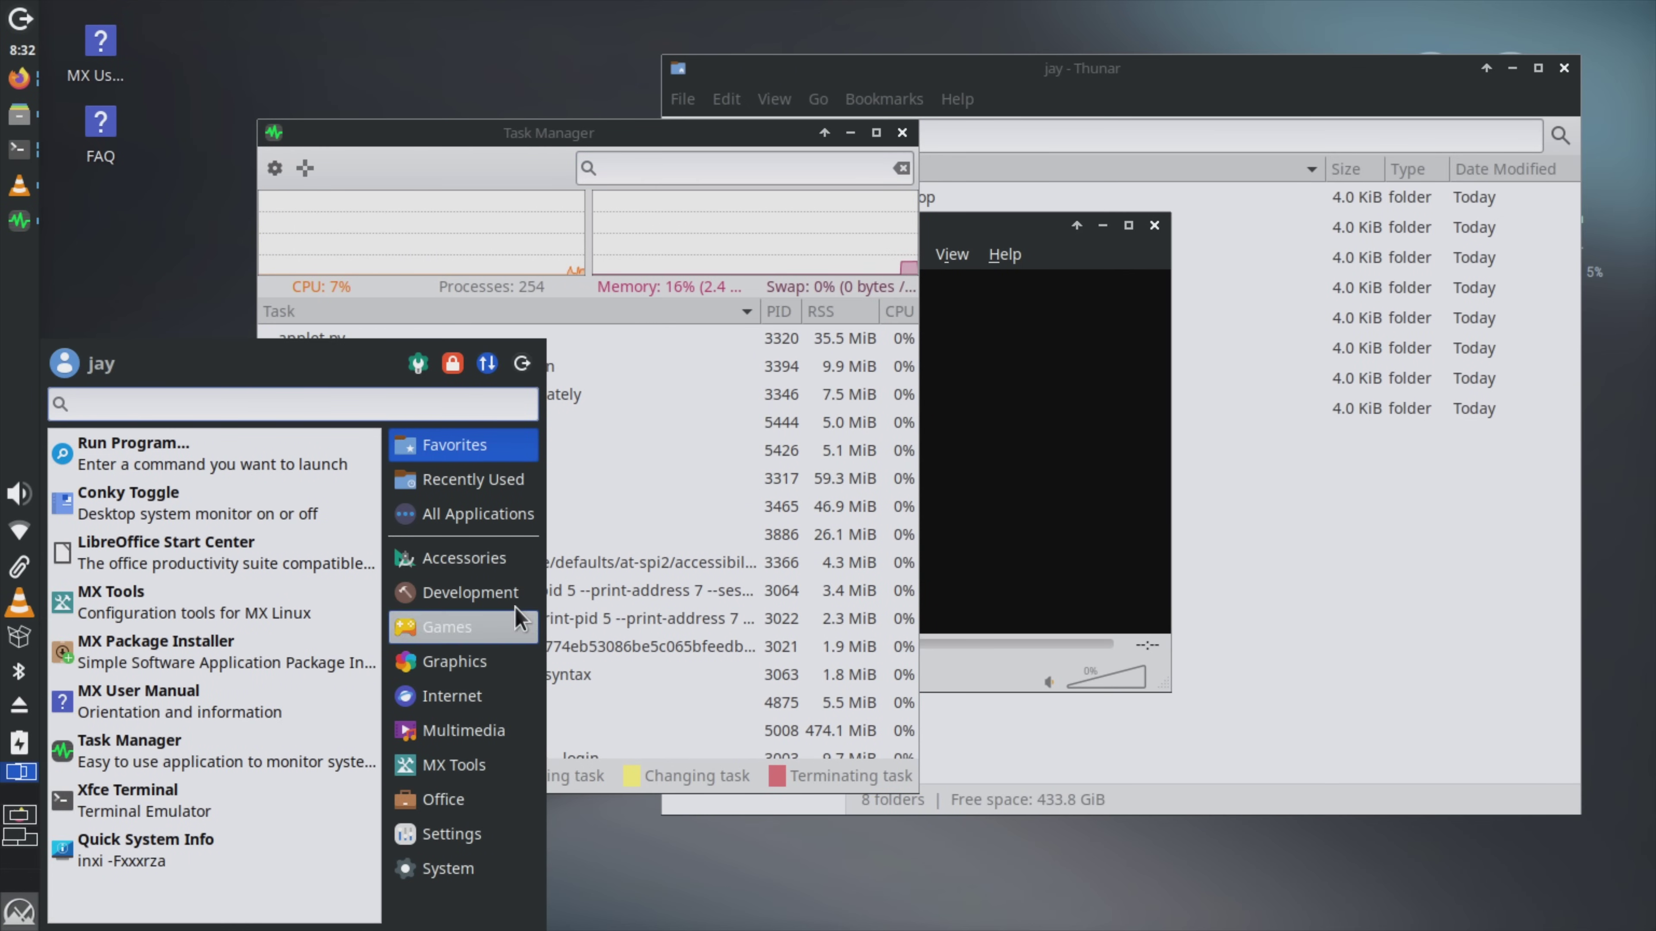
click(501, 595)
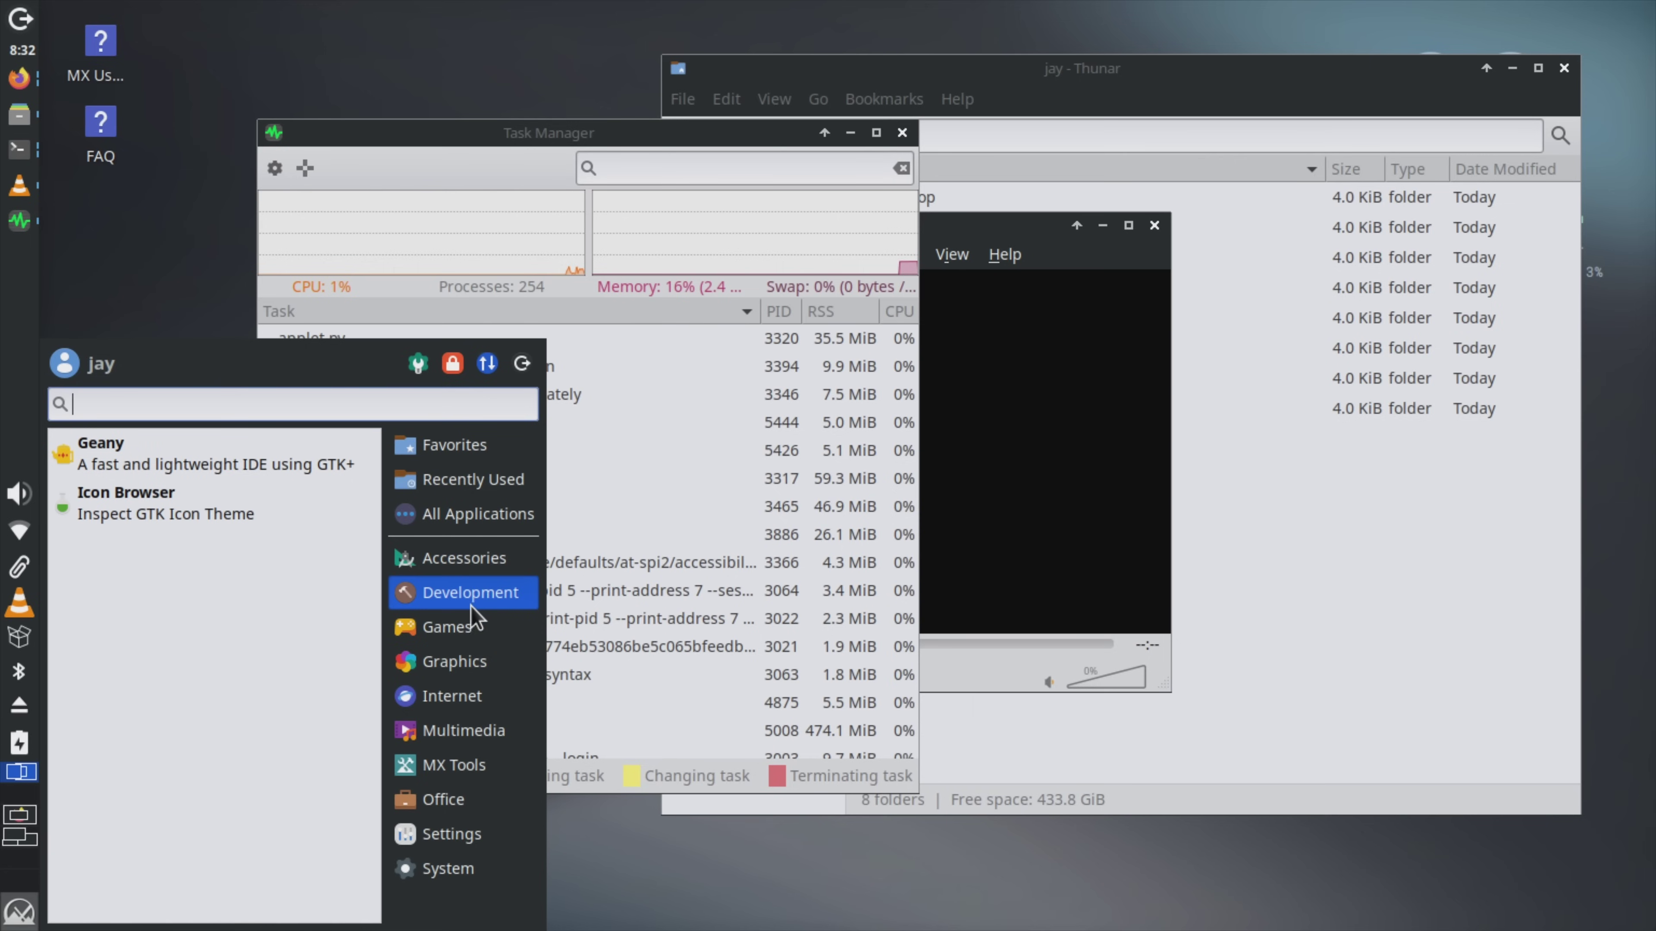
click(275, 472)
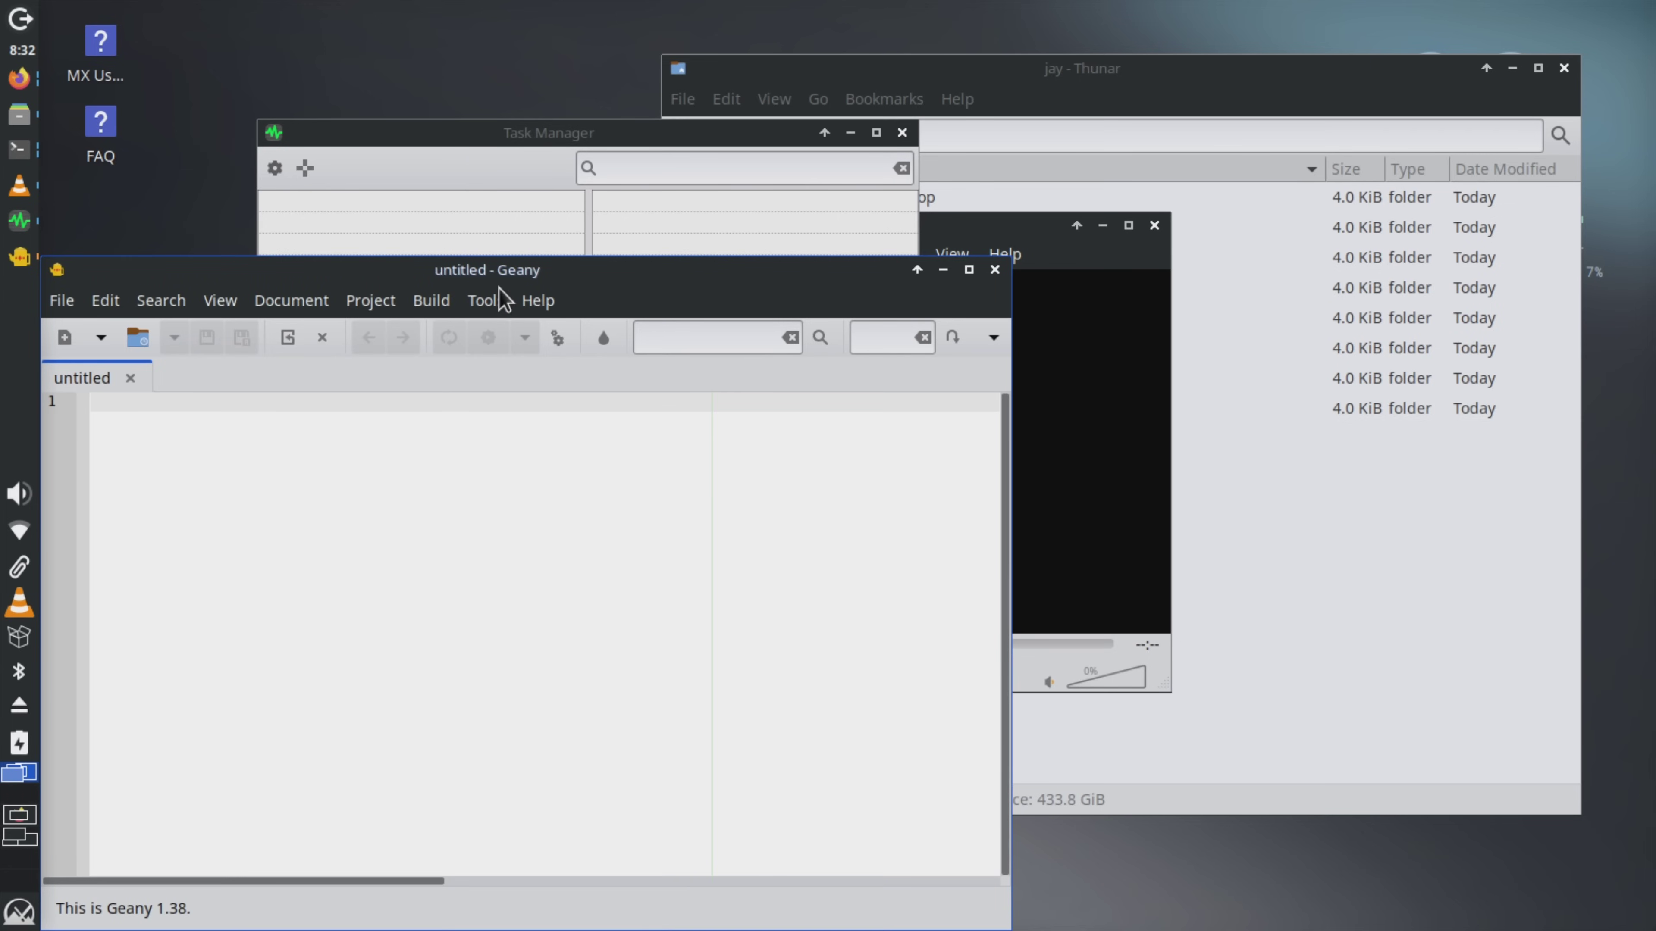
drag(480, 270, 1121, 142)
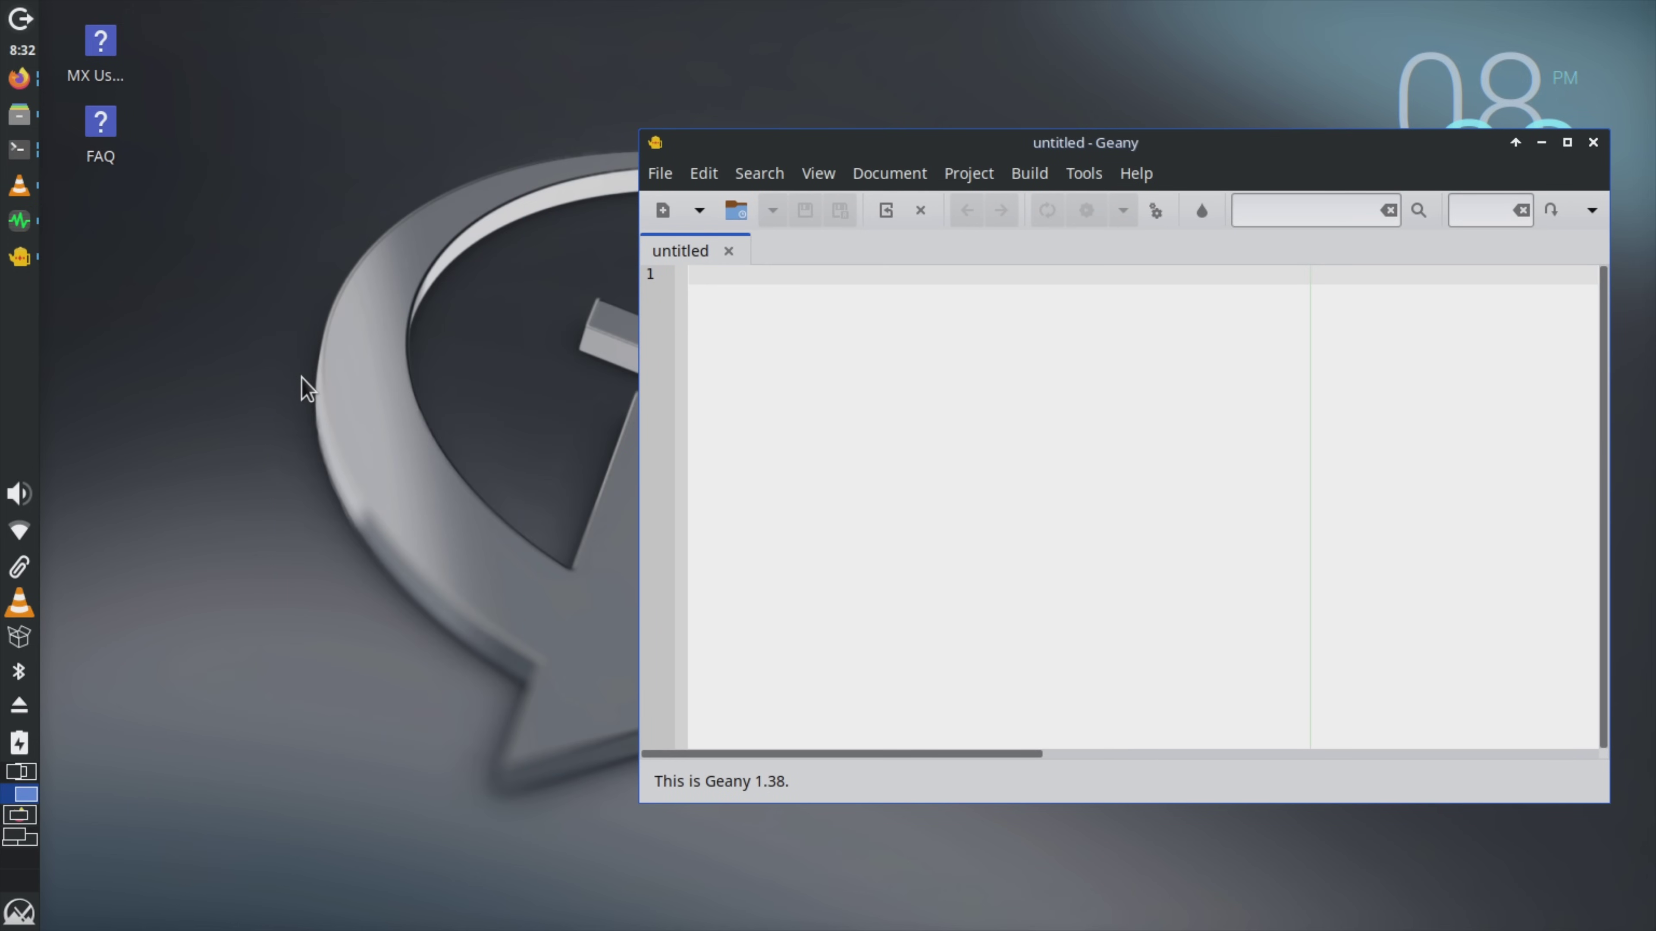
click(19, 912)
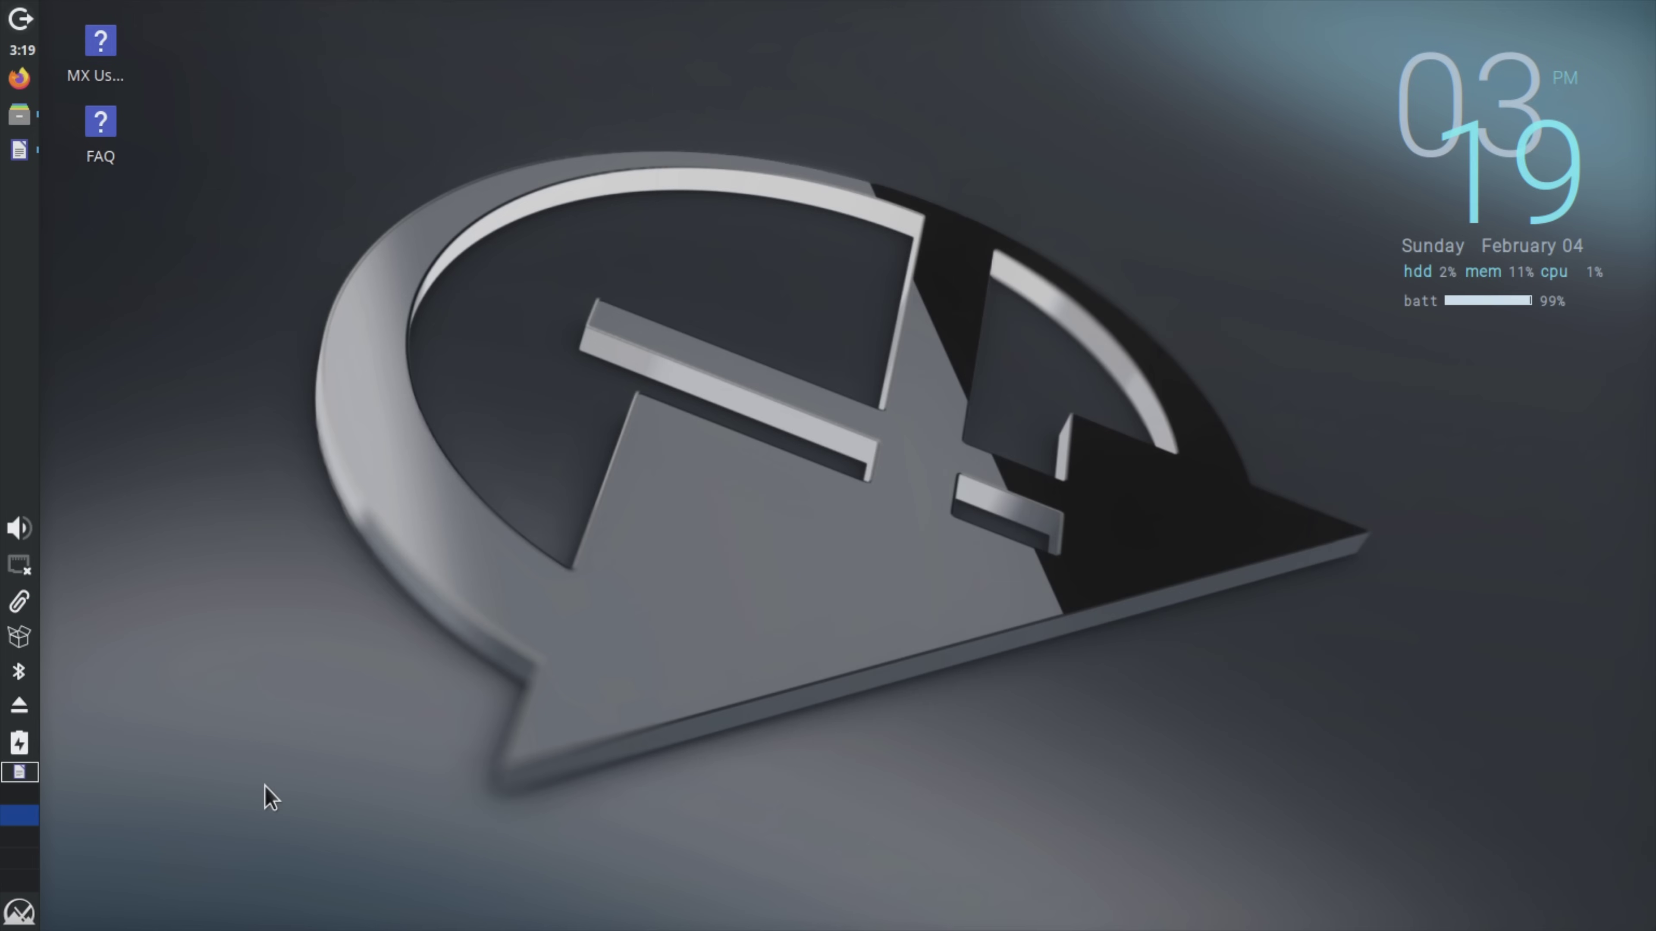
Select the available Wi-Fi network Atlantis and enter its network password.
click(19, 565)
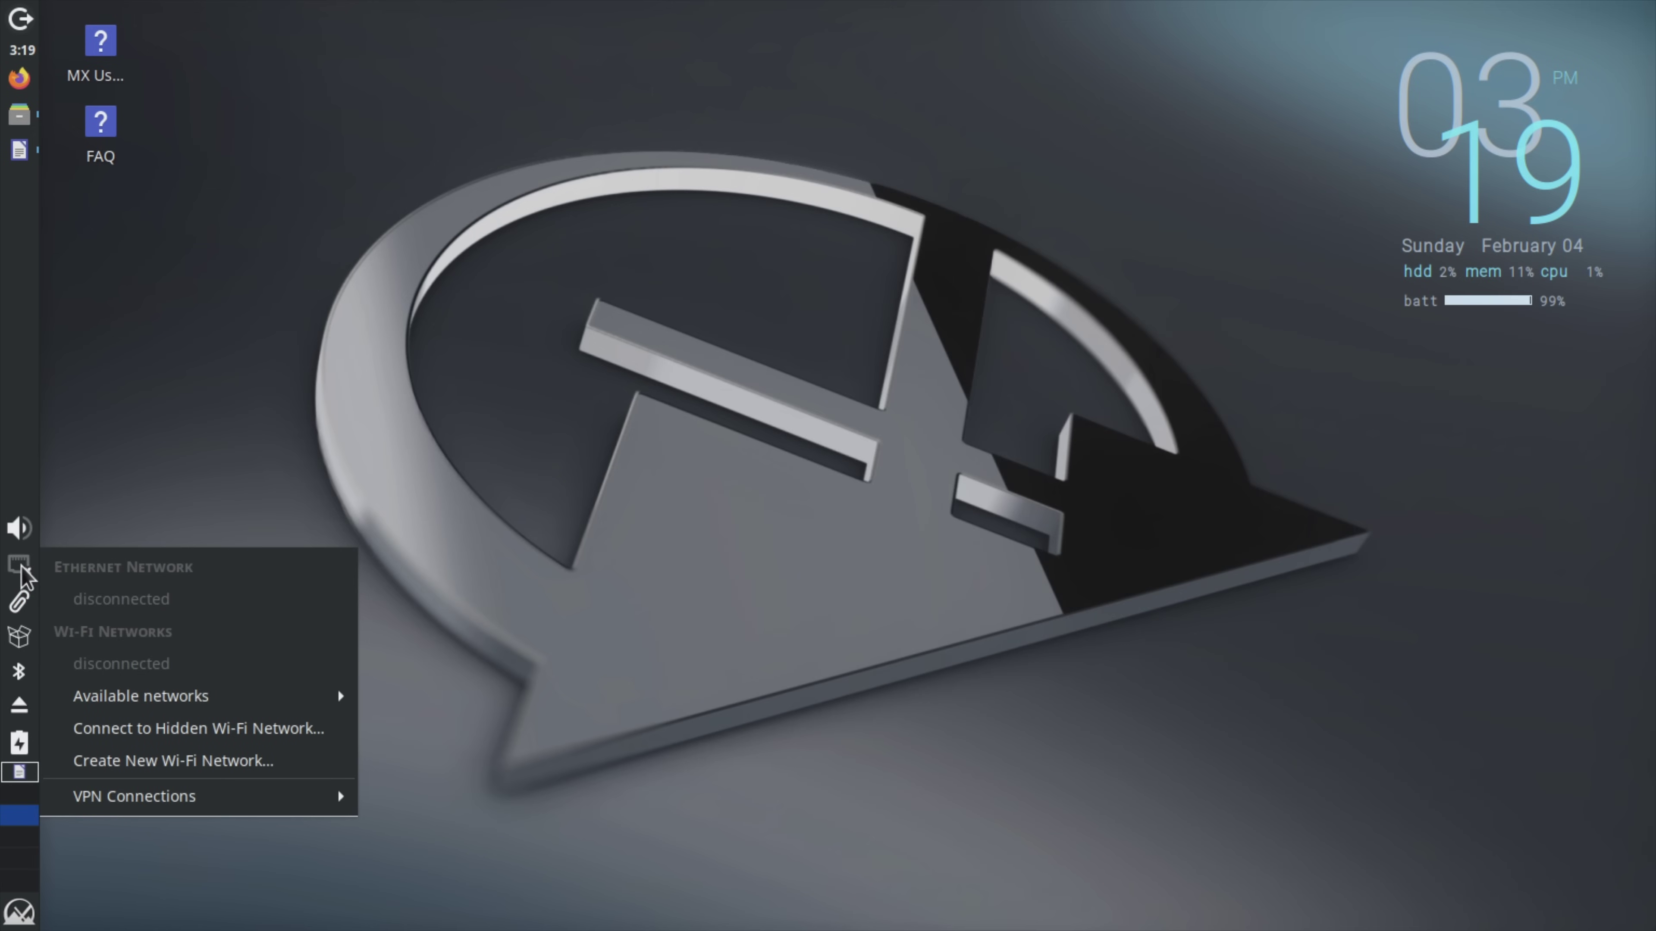
mouse_move(129, 695)
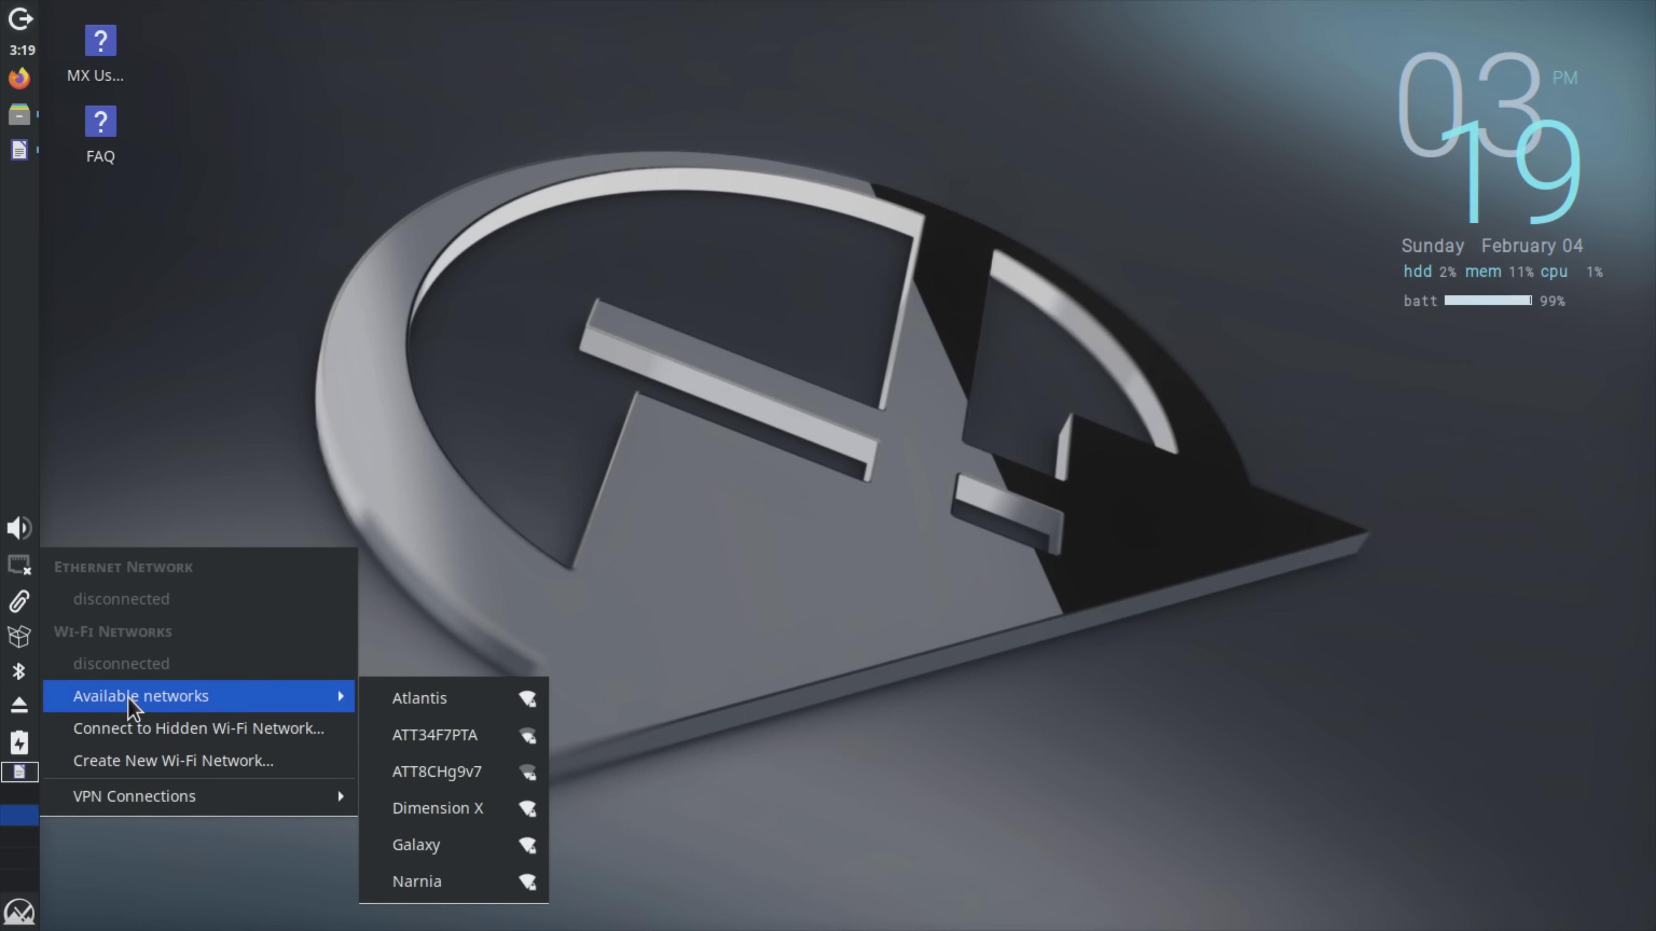
click(380, 712)
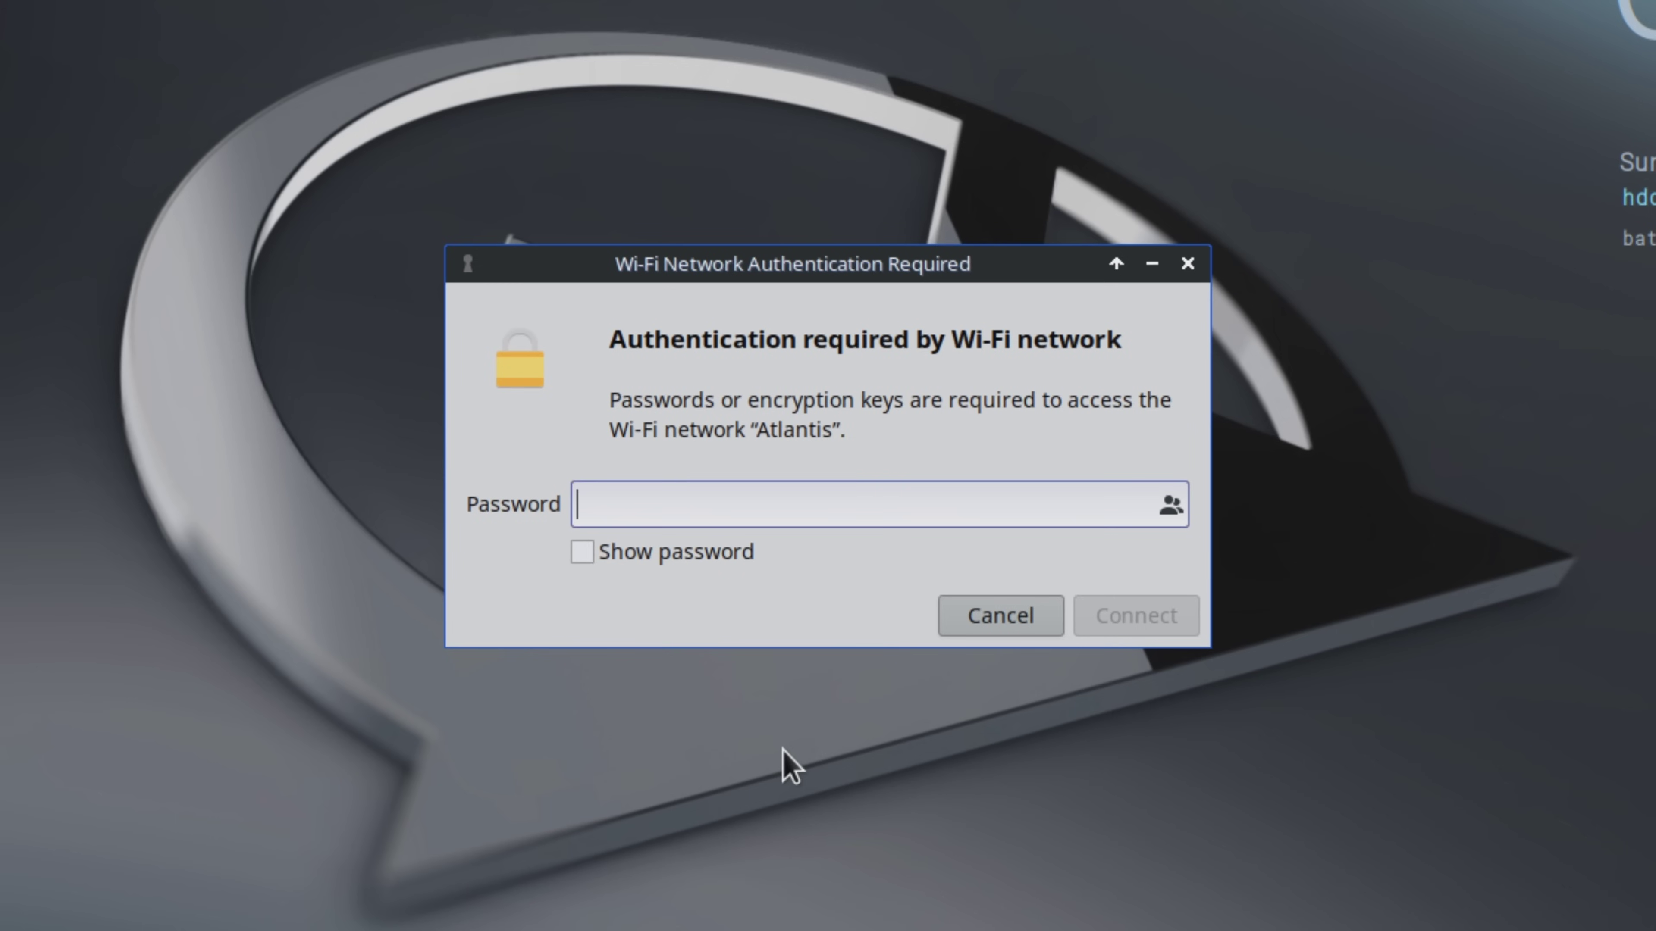
text(••••••••••••••••)
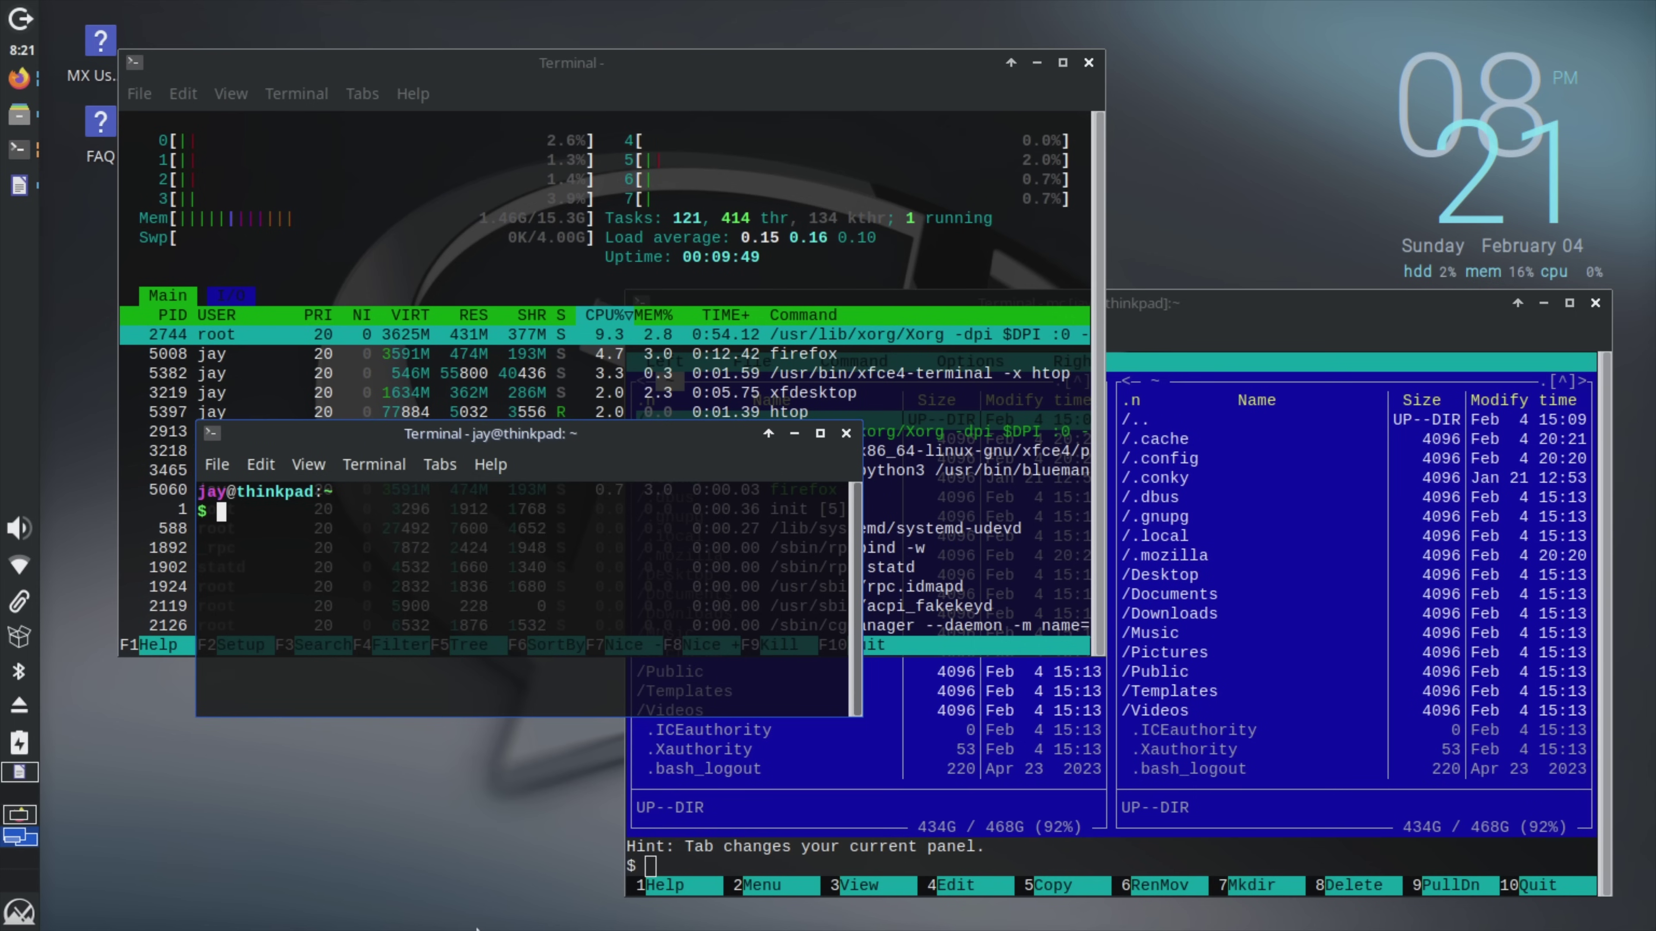
Print the contents of /etc/os-release in the terminal with cat.
text(cat /etc/)
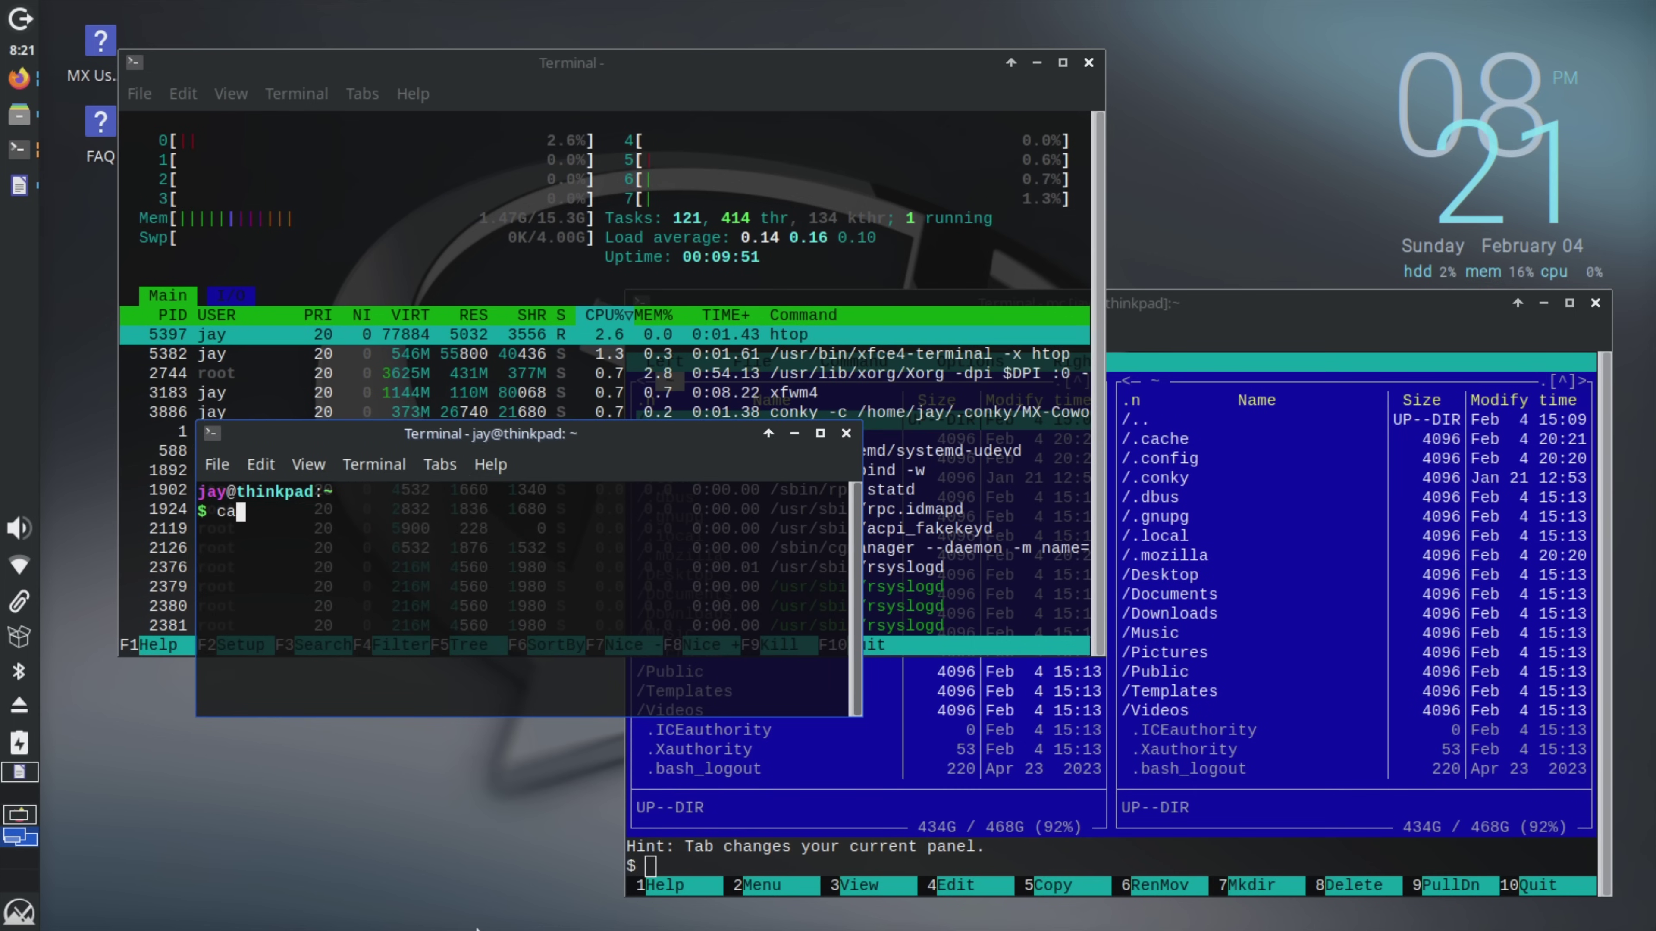
text(os-release)
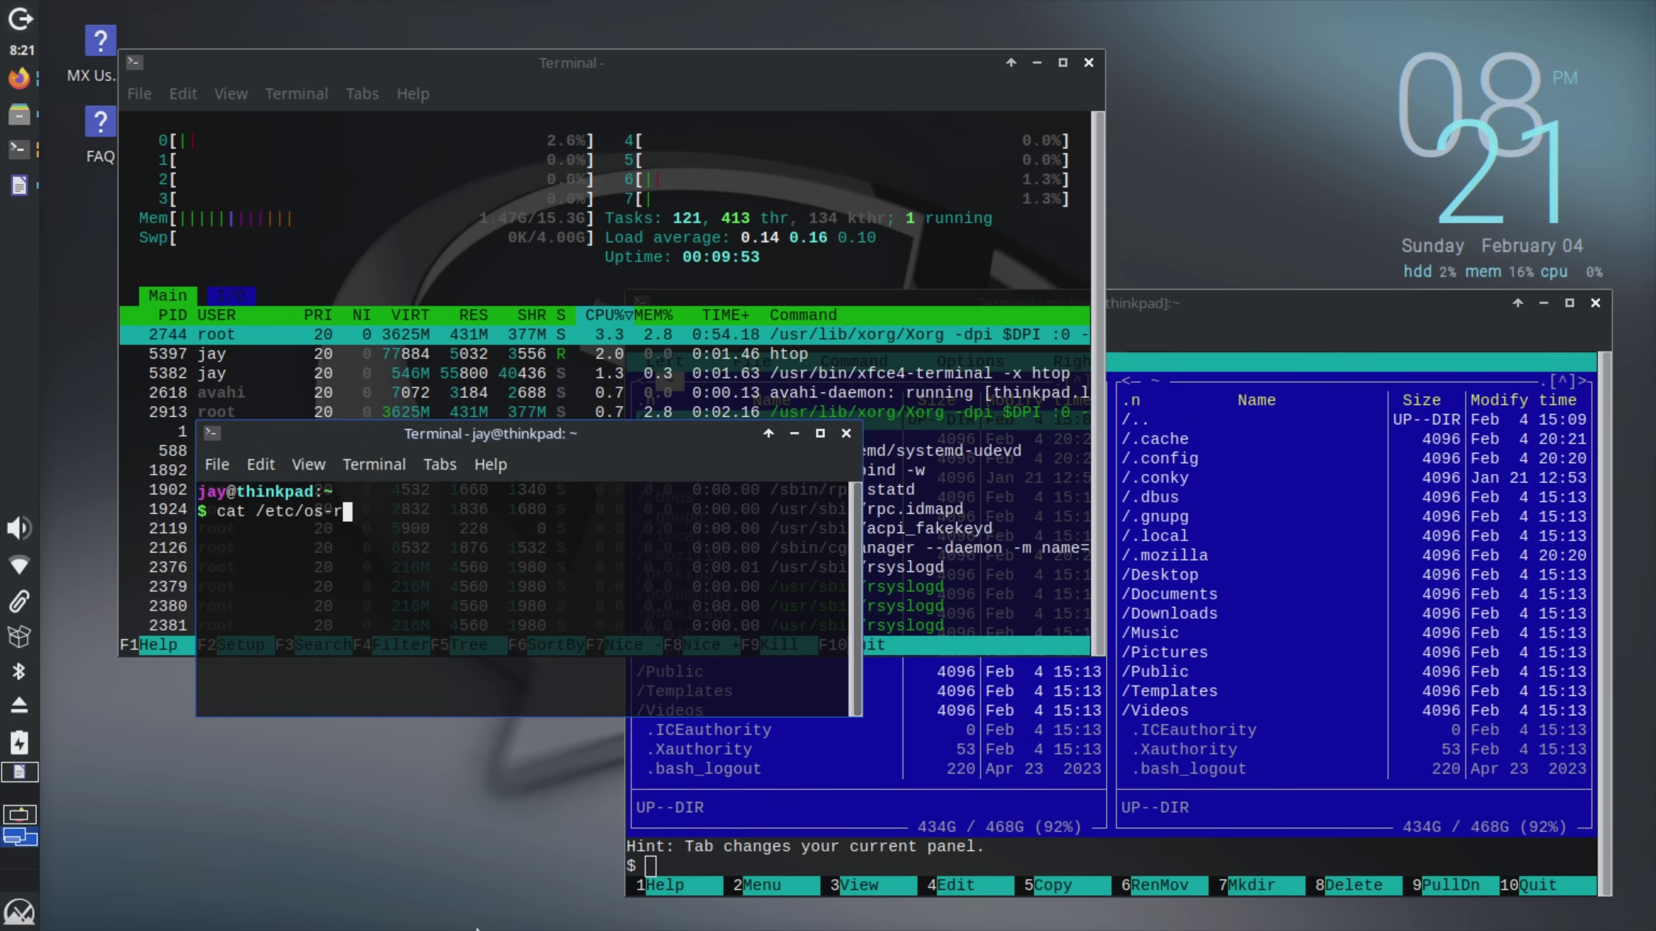
key(Return)
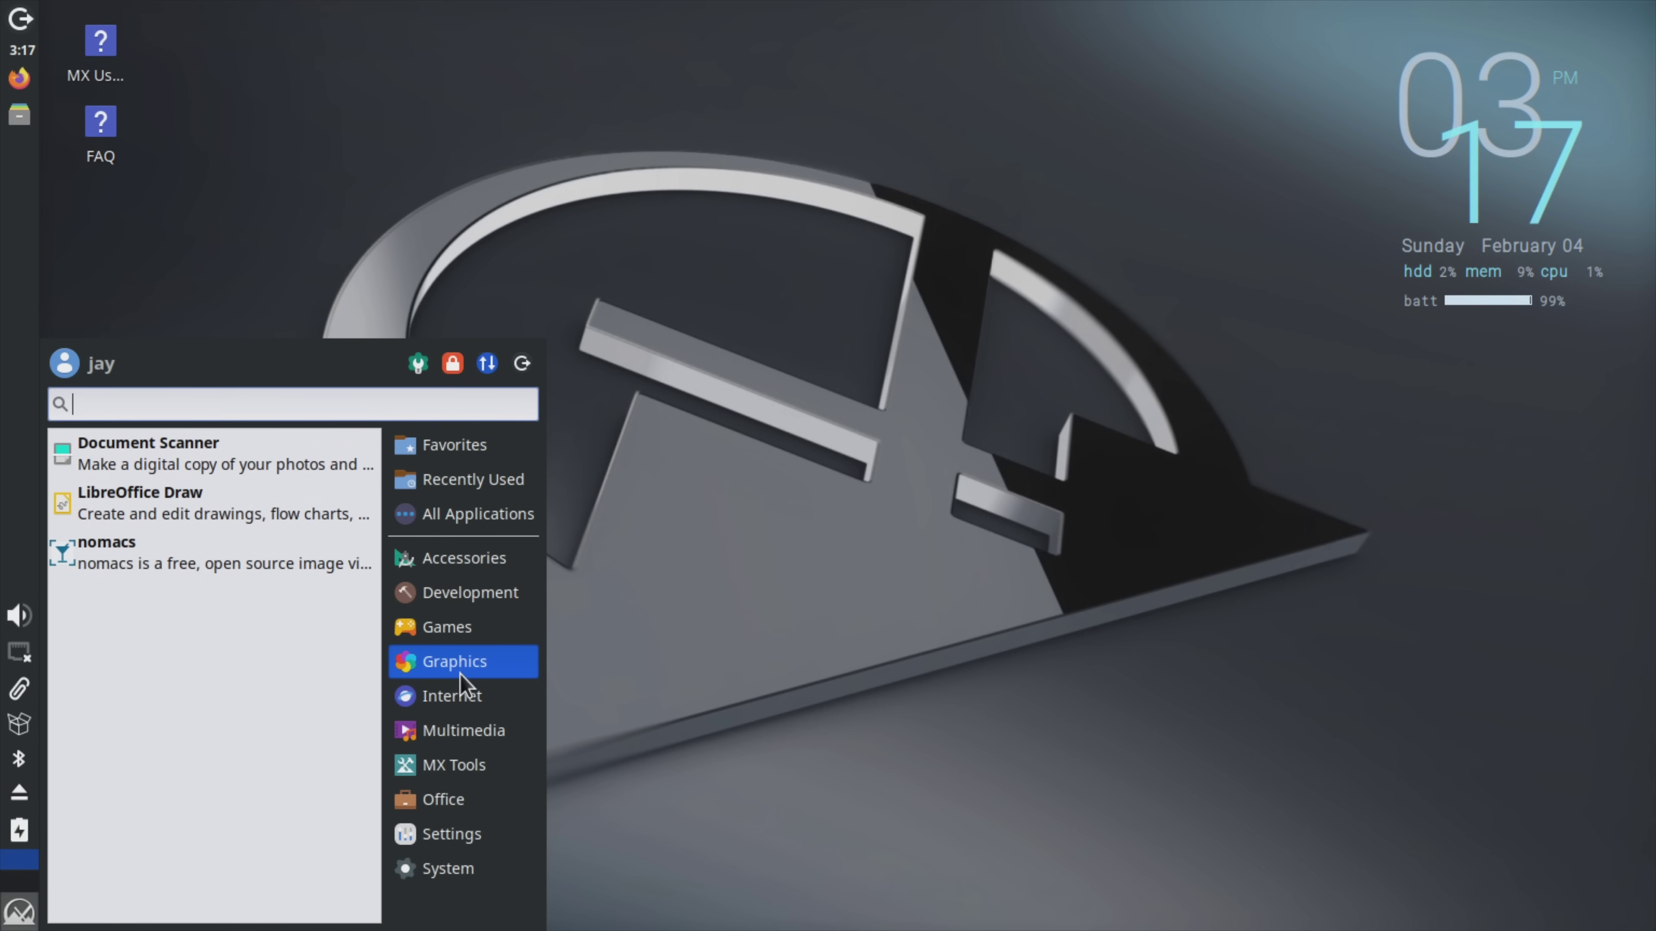
Look through the Internet, Multimedia, MX Tools, Office, Settings and System applications in the launcher, returning to Multimedia.
click(460, 696)
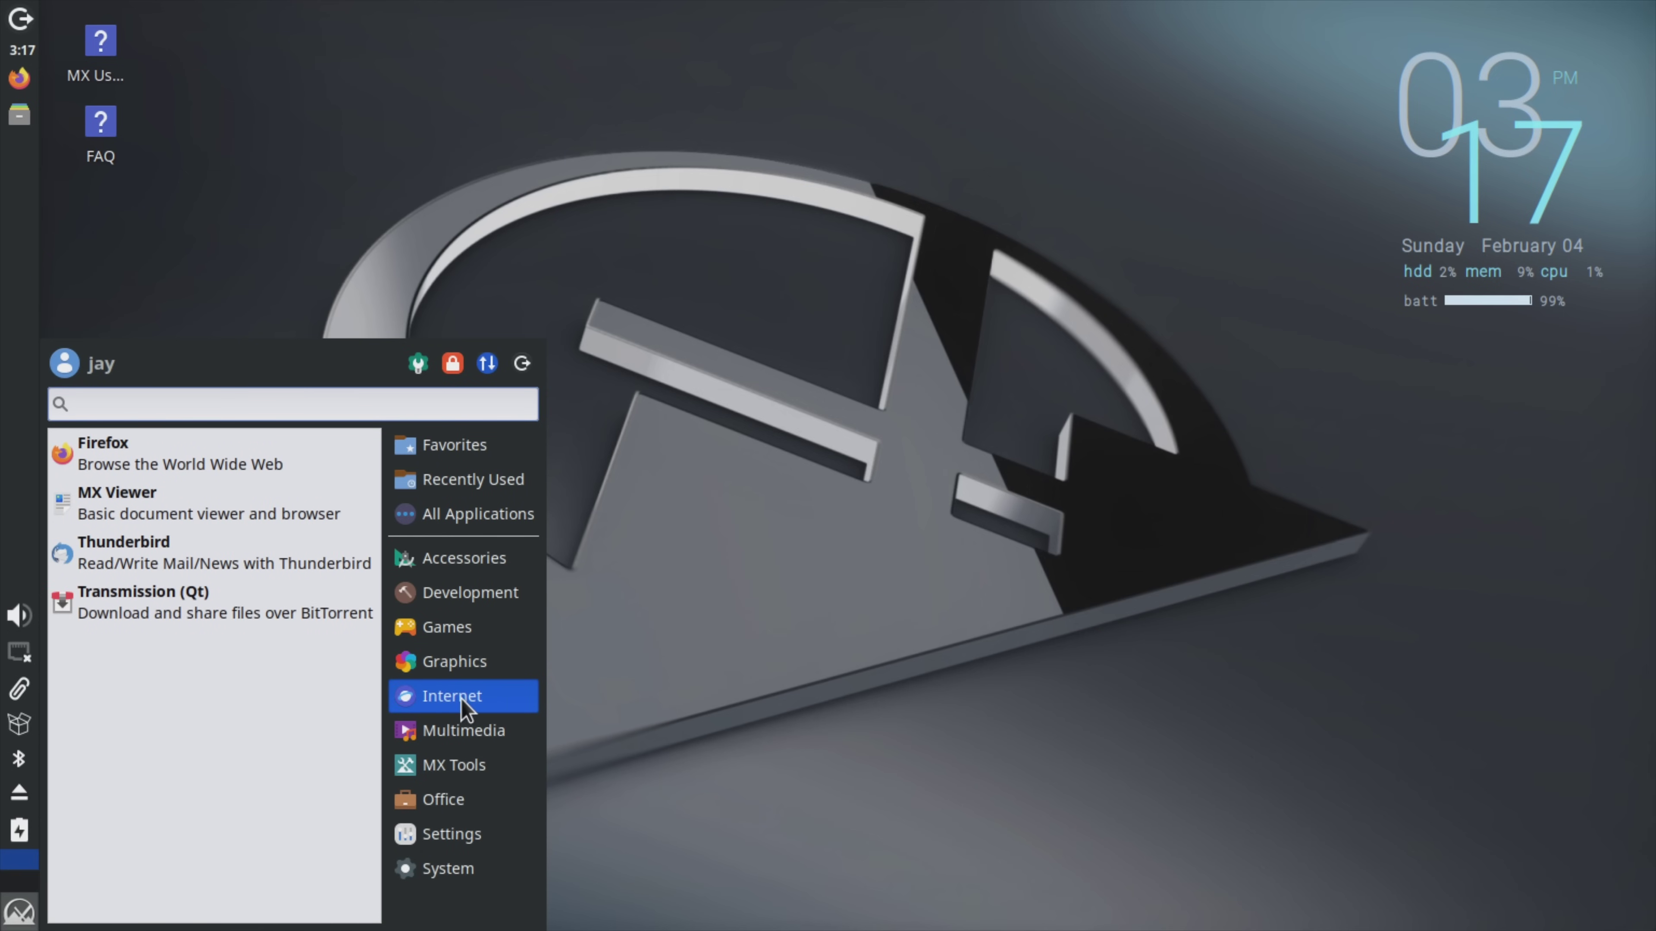
click(460, 729)
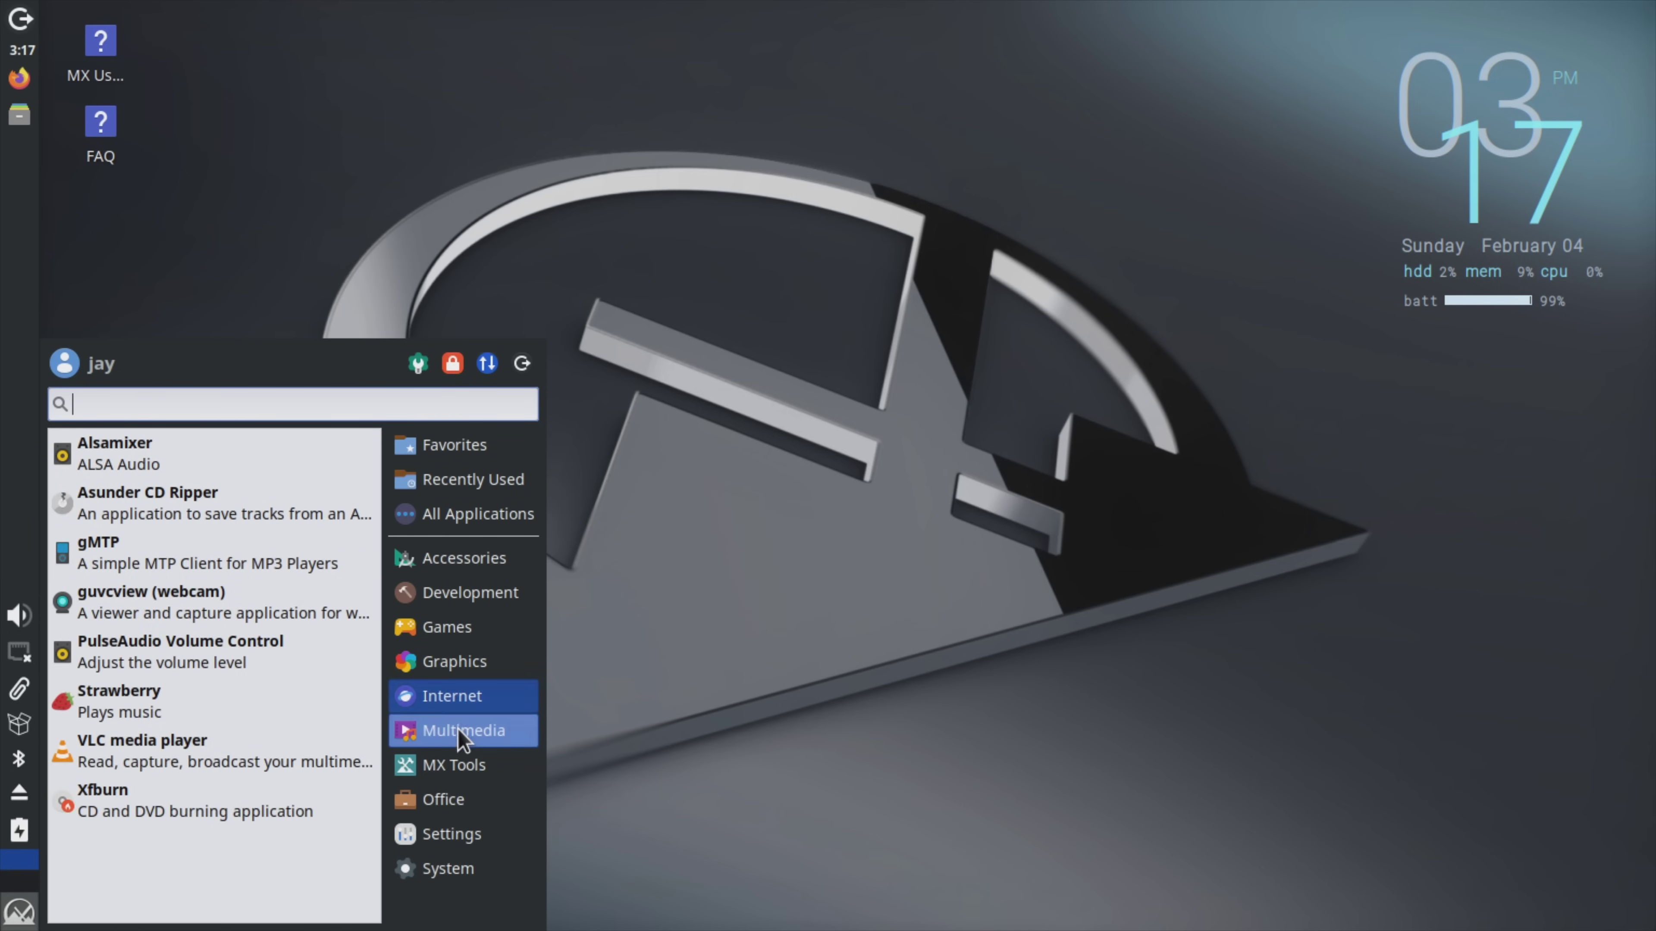
click(457, 765)
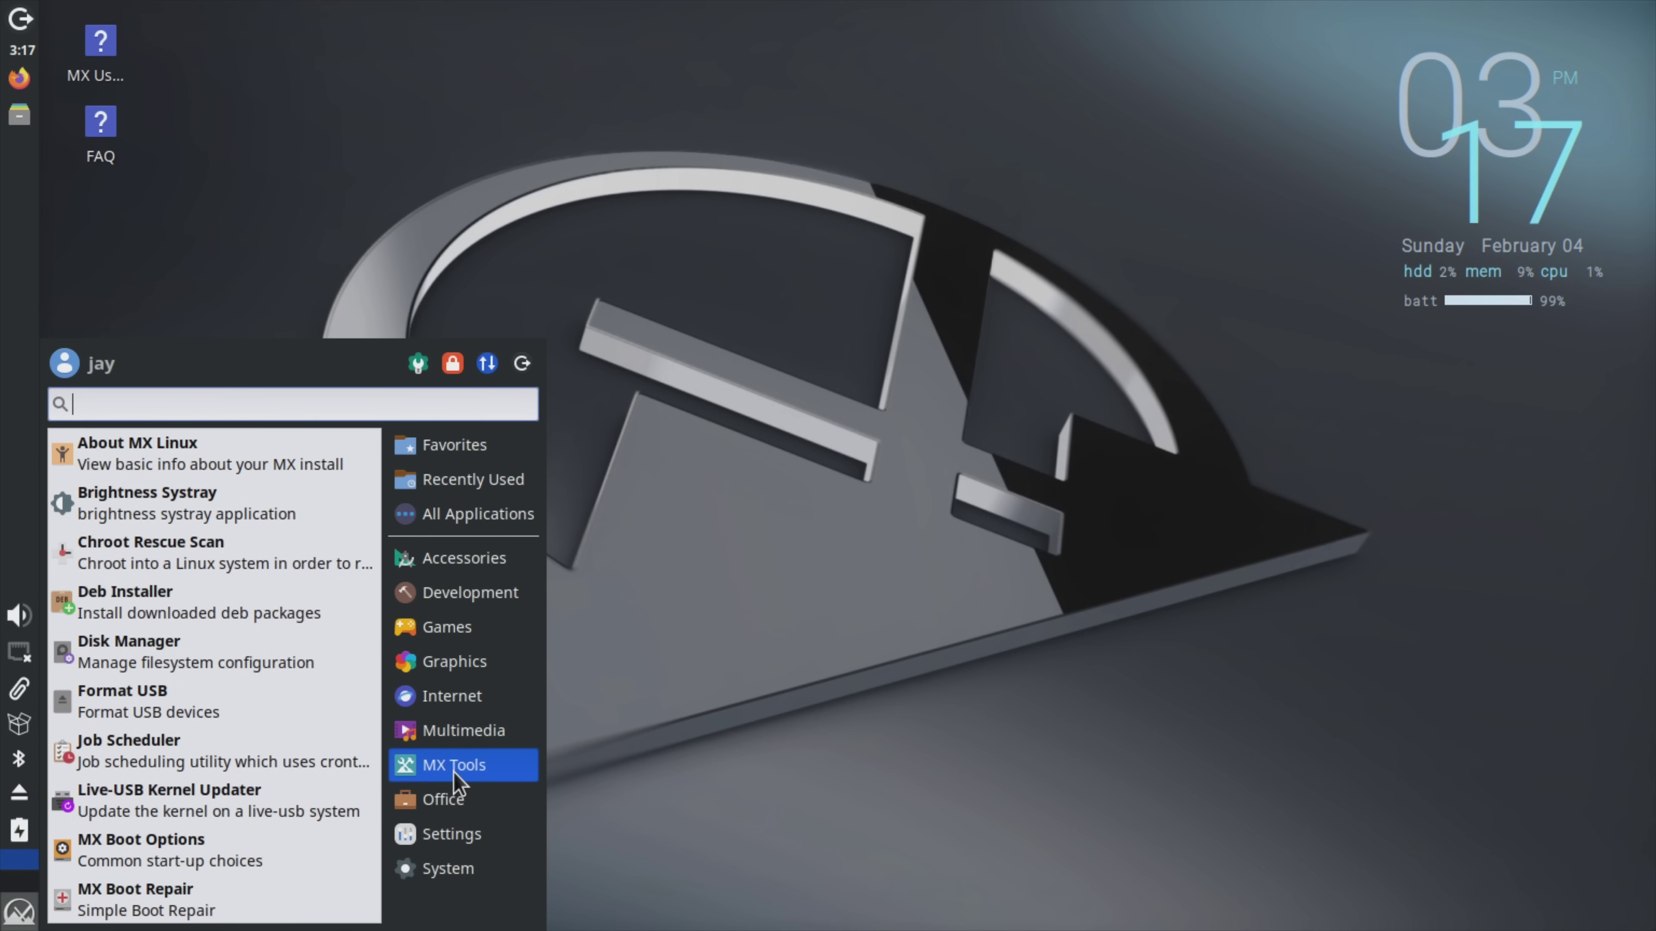
click(458, 803)
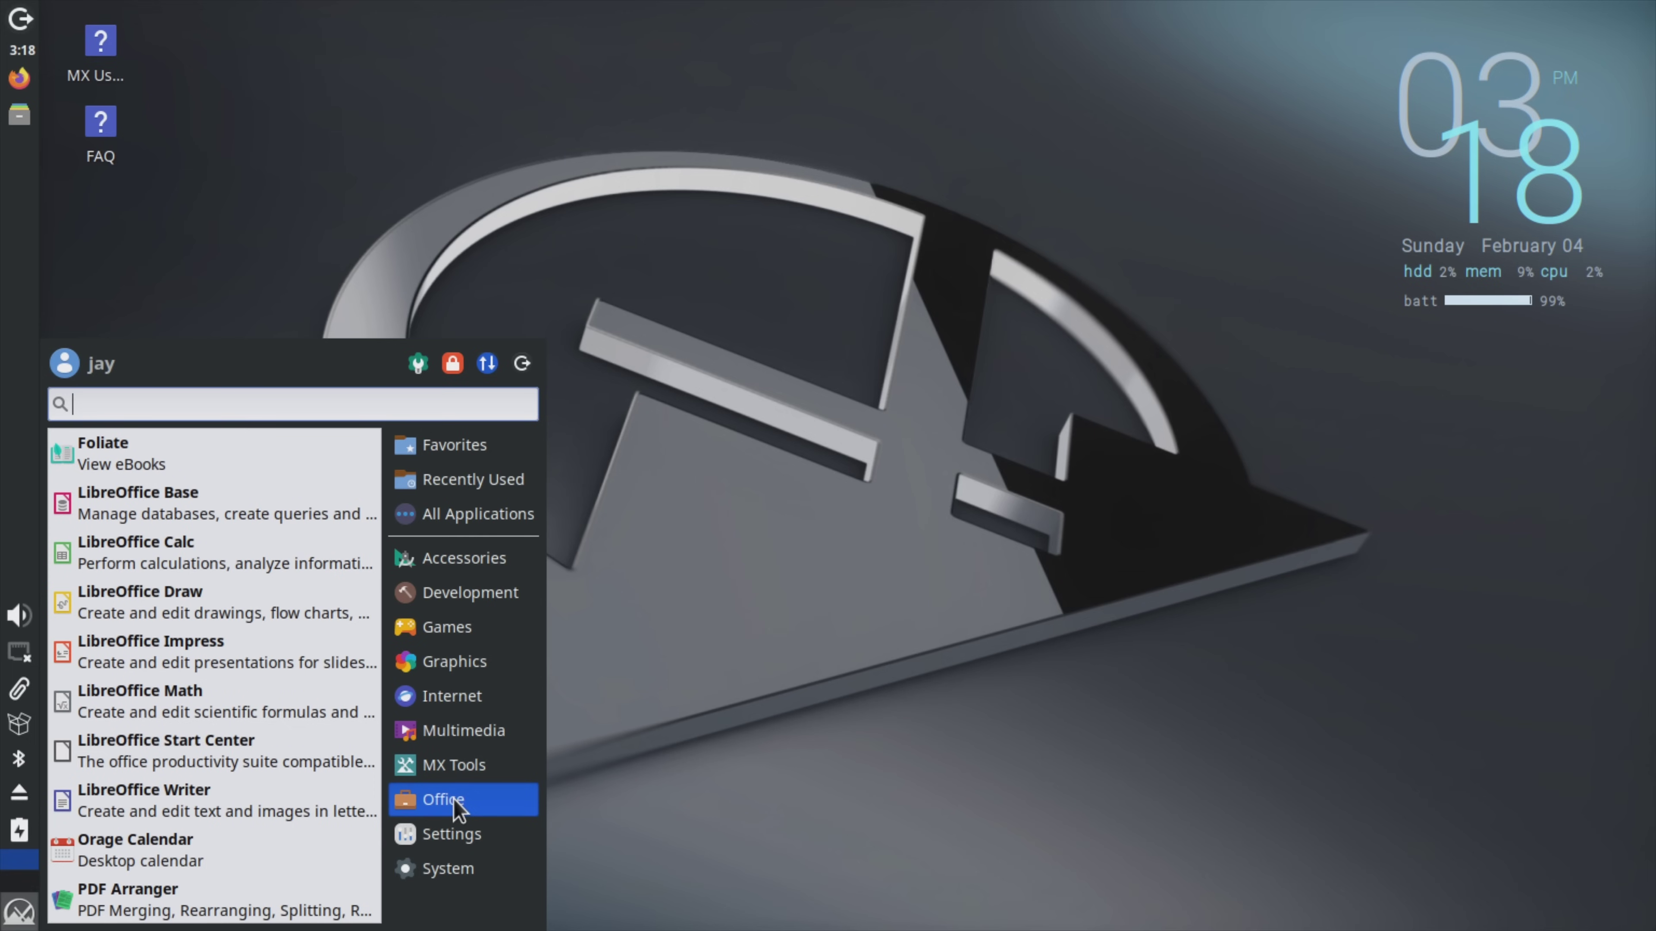
click(458, 834)
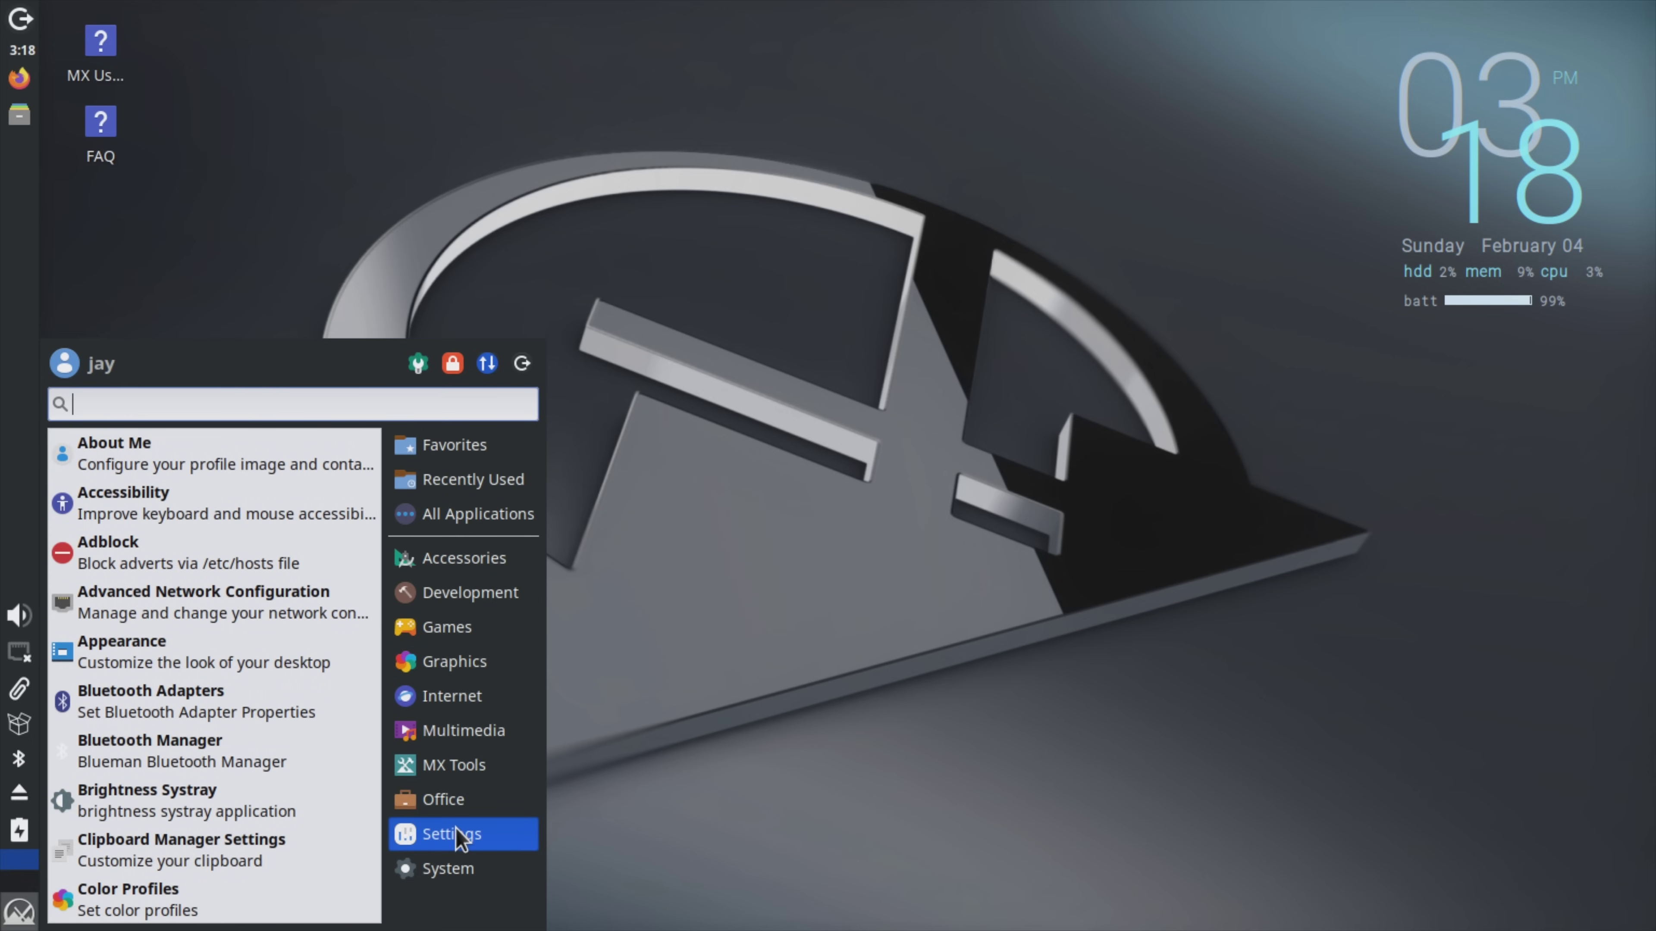
click(460, 869)
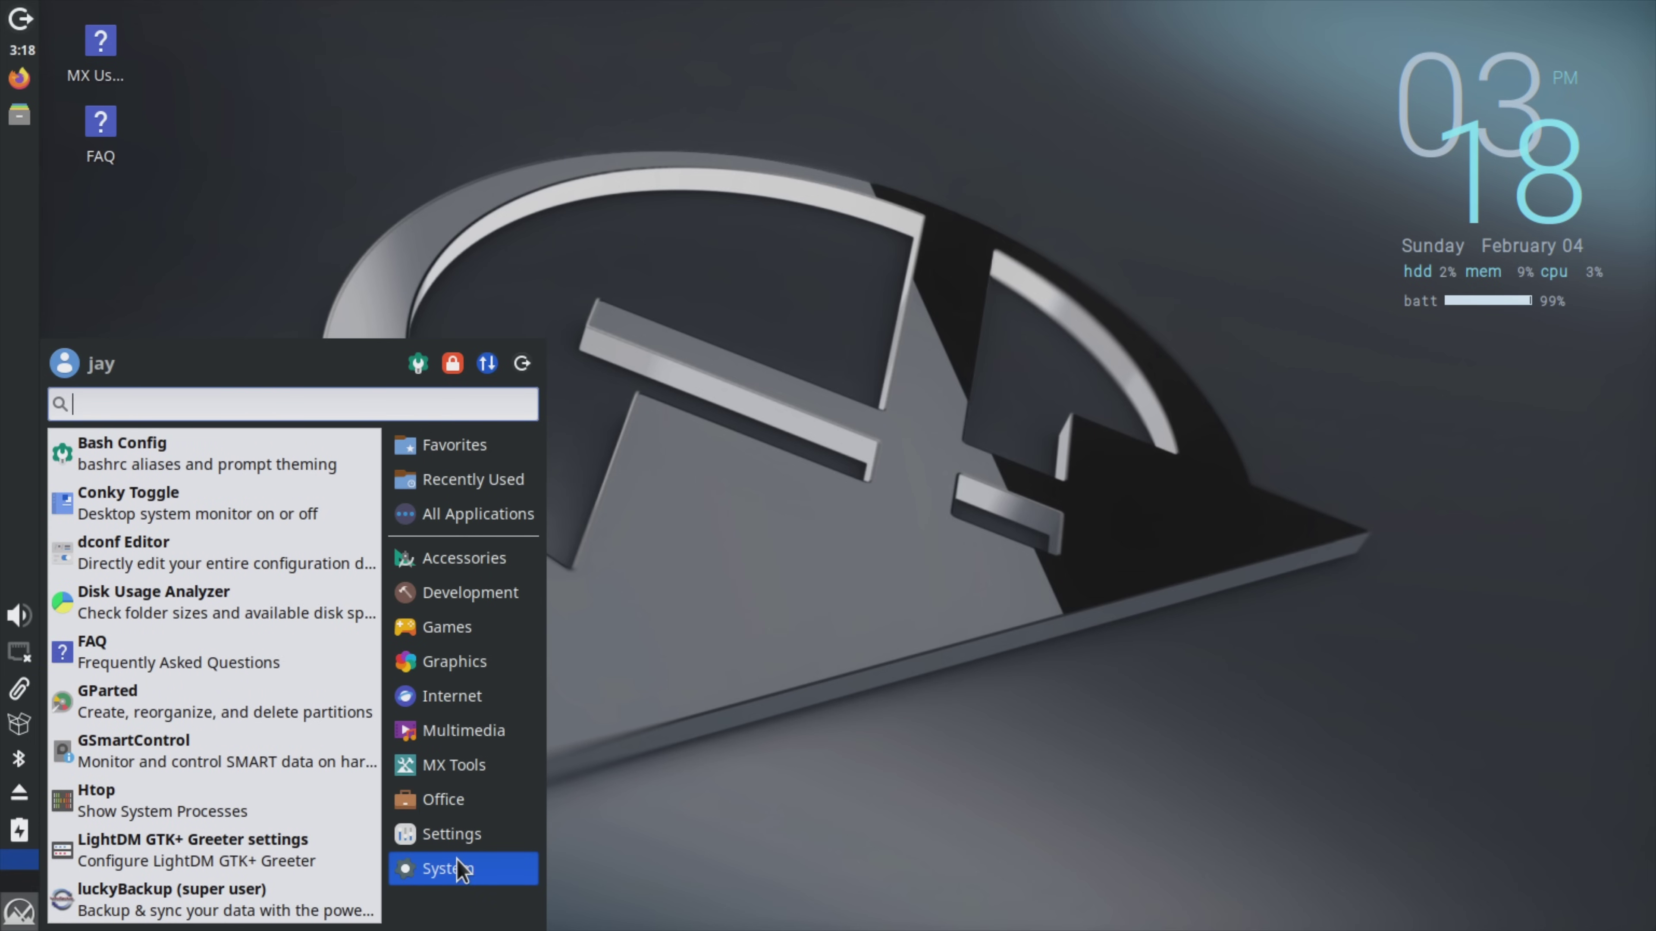
scroll(247, 860, down, 5)
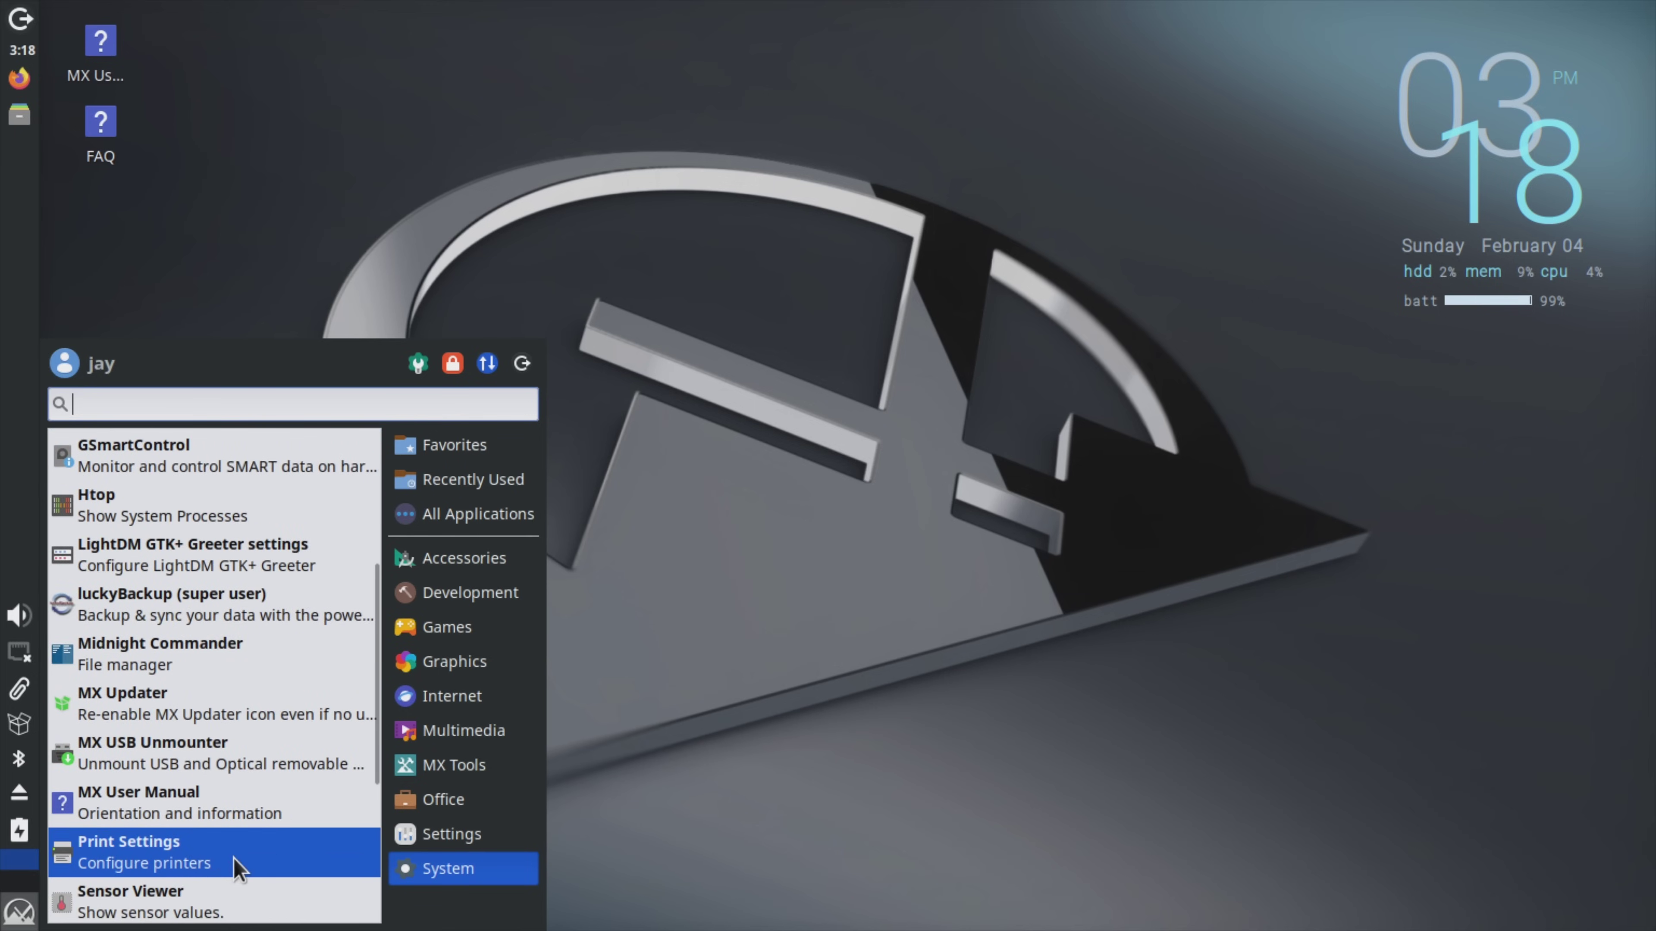
scroll(234, 859, down, 3)
click(406, 731)
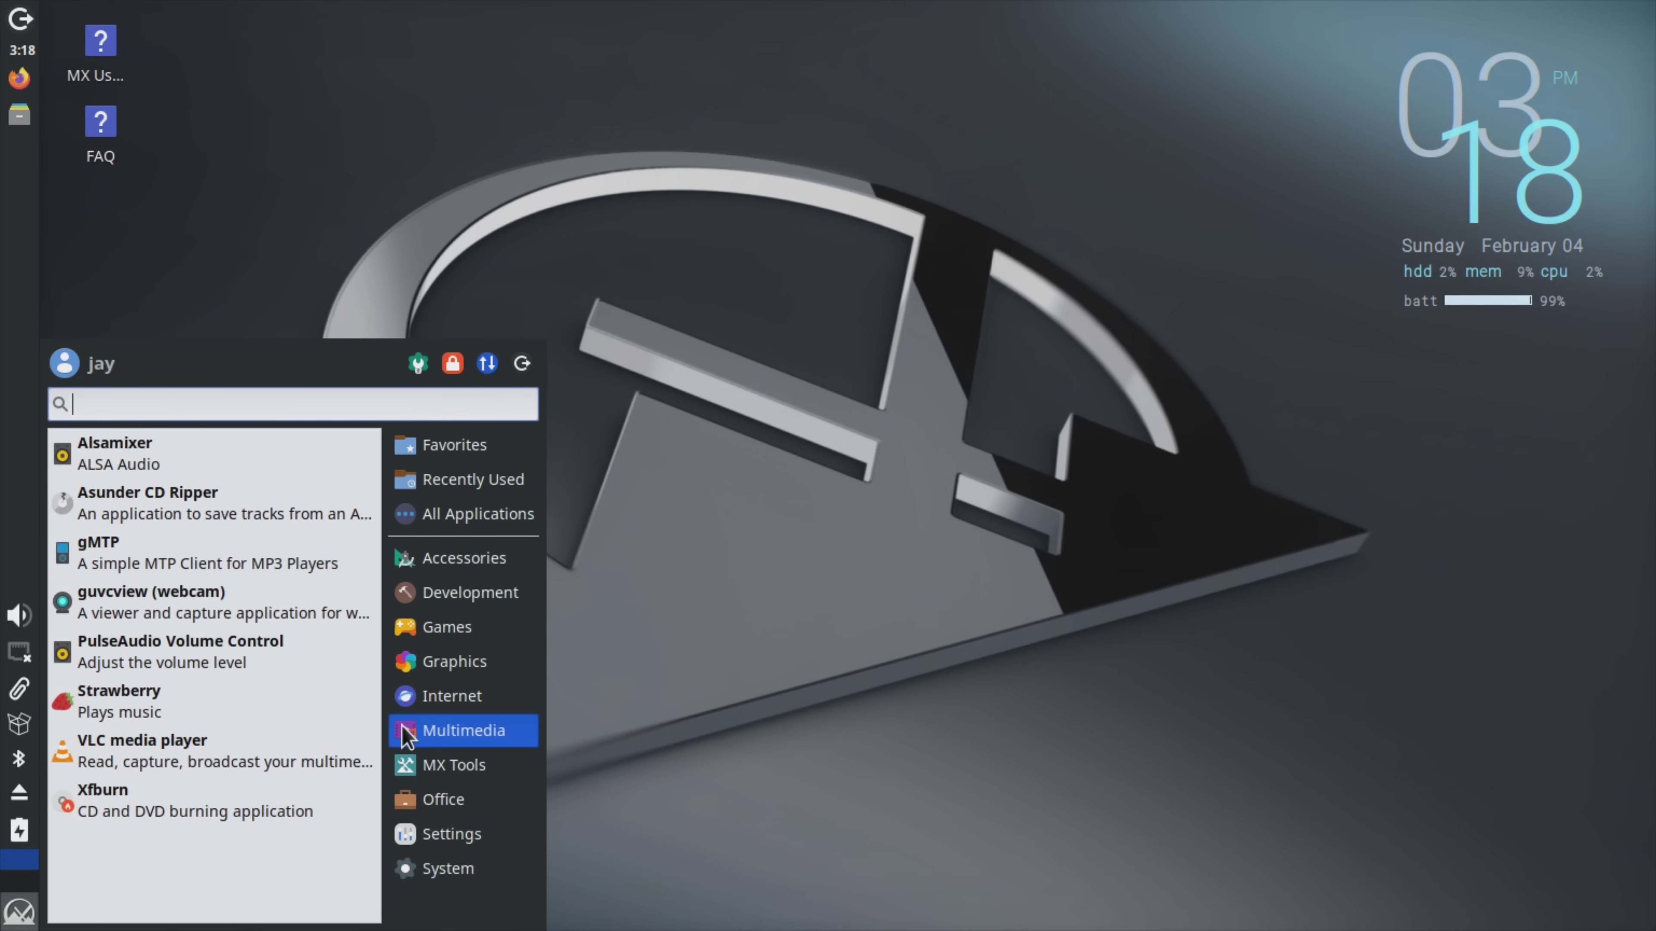